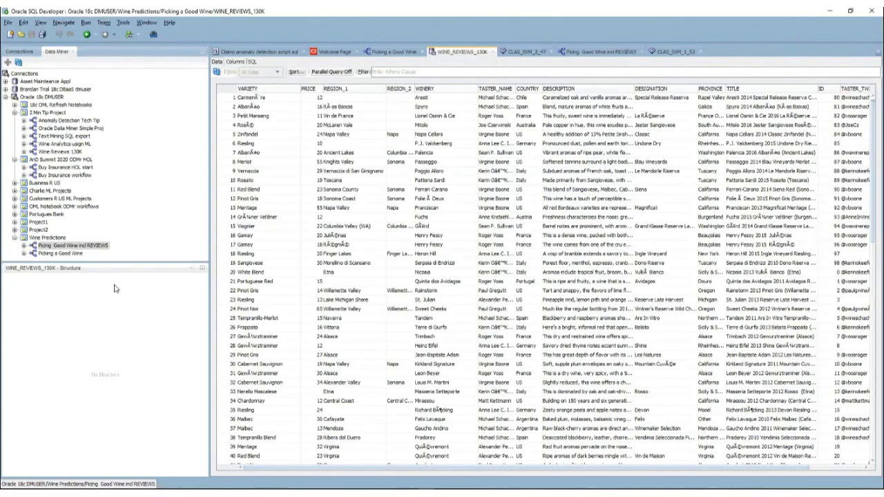
# Open the Picking a Good Wine workflow and confirm the Oracle Data Miner extension in Help > About.
pyautogui.doubleClick(58, 254)
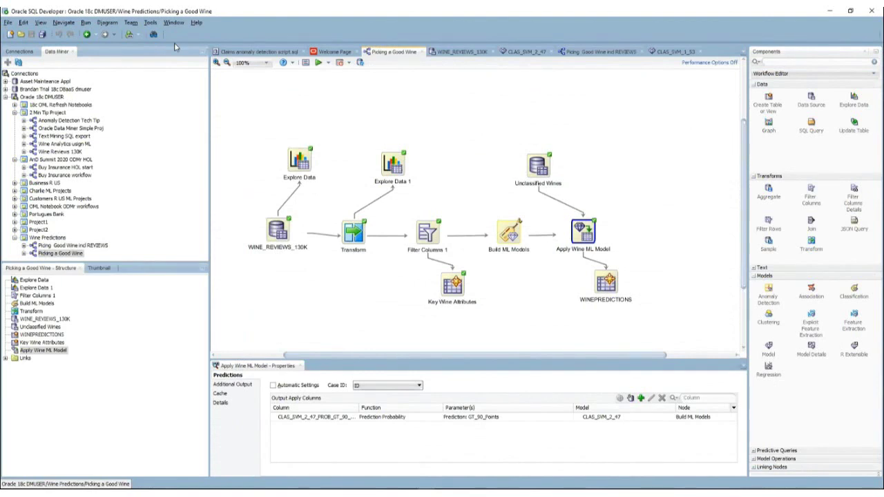
pyautogui.click(197, 22)
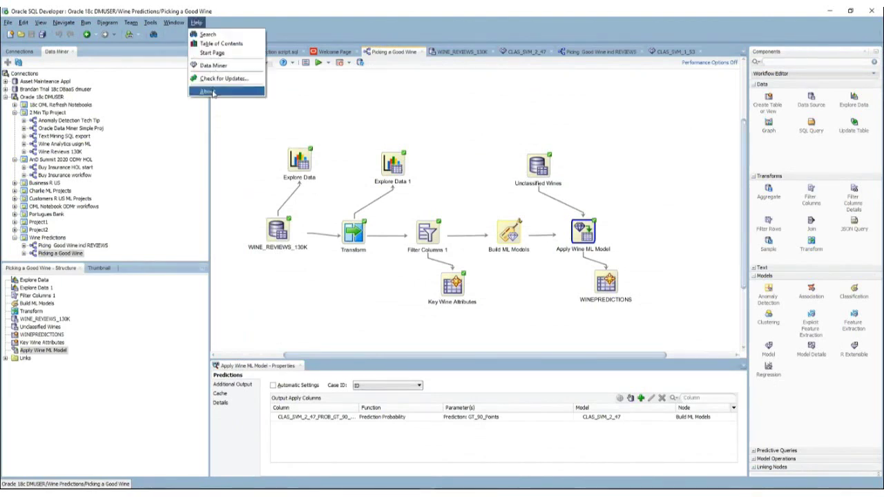
pyautogui.click(215, 95)
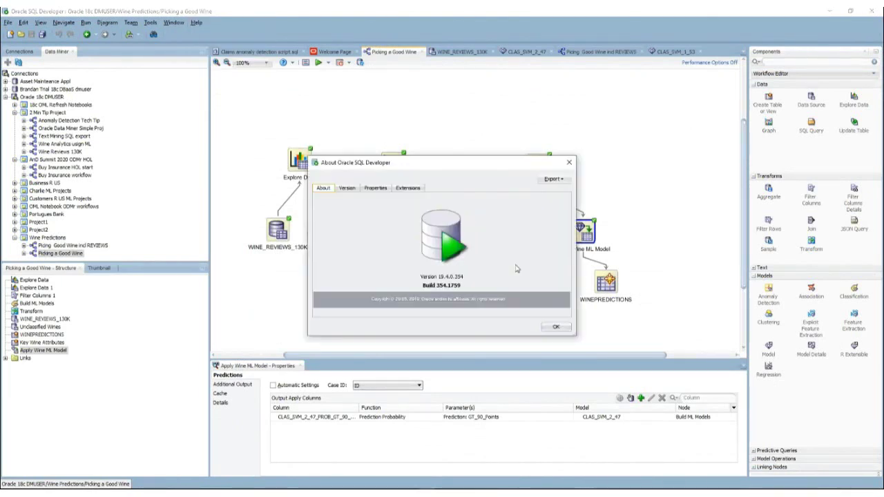
pyautogui.click(407, 187)
pyautogui.click(348, 255)
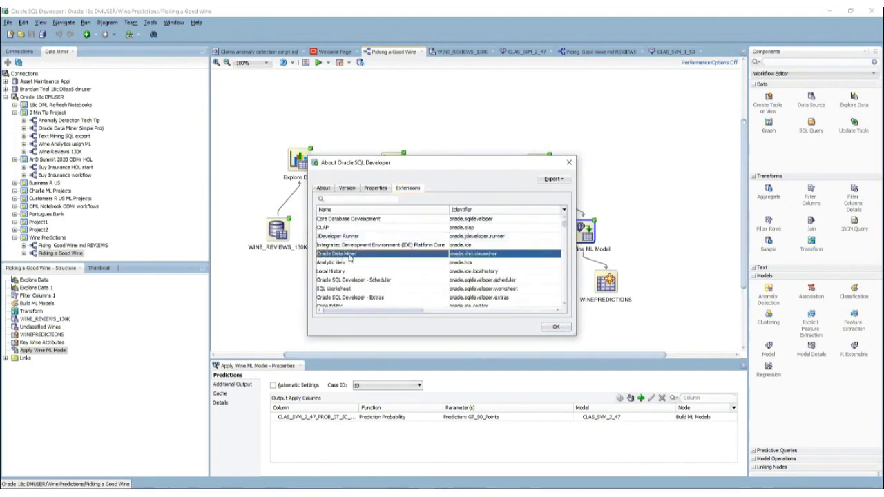
pyautogui.click(556, 326)
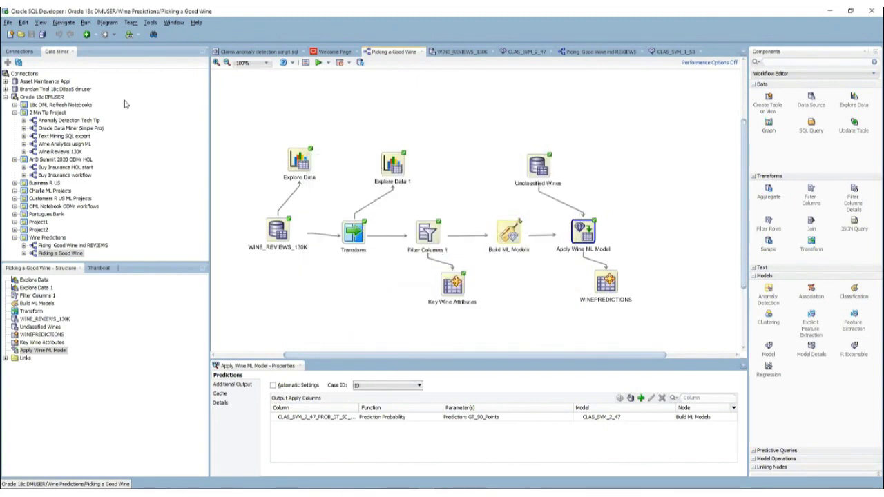
# Show the Data Miner Connections panel, glance at database connections, and return to the project tree.
pyautogui.click(40, 23)
pyautogui.moveTo(71, 121)
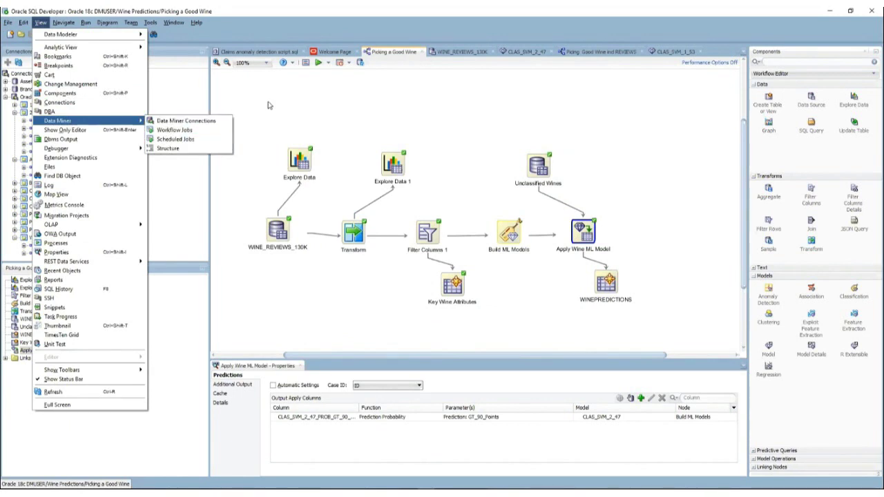
pyautogui.click(204, 121)
pyautogui.click(18, 53)
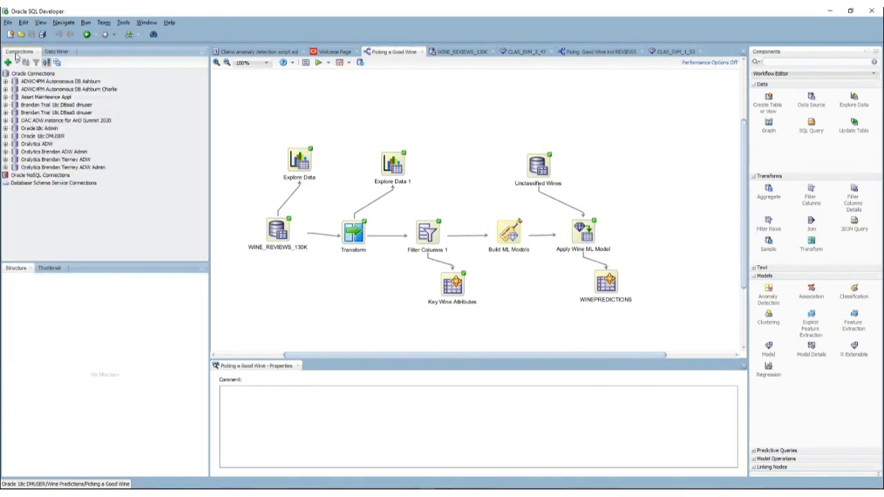
pyautogui.click(57, 52)
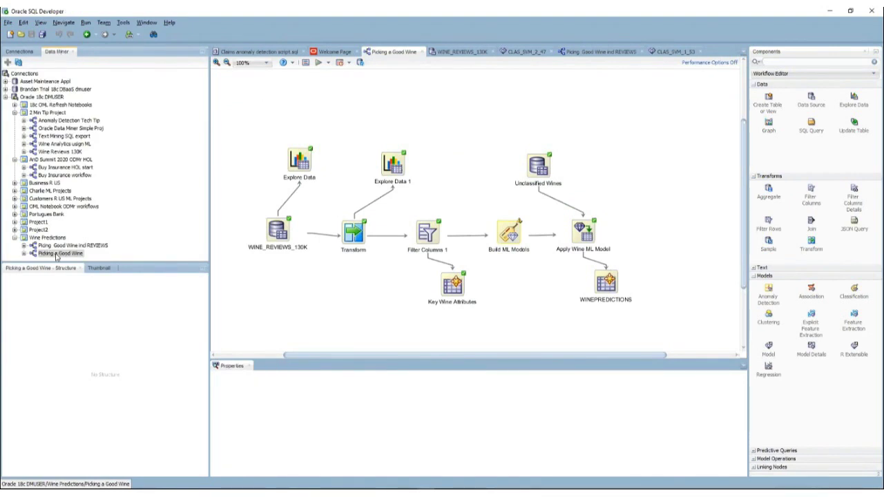
pyautogui.click(811, 102)
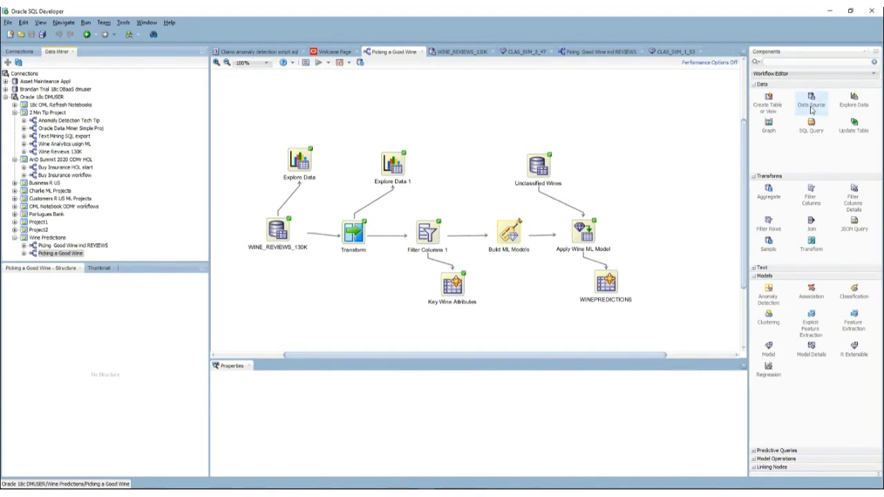
pyautogui.click(296, 110)
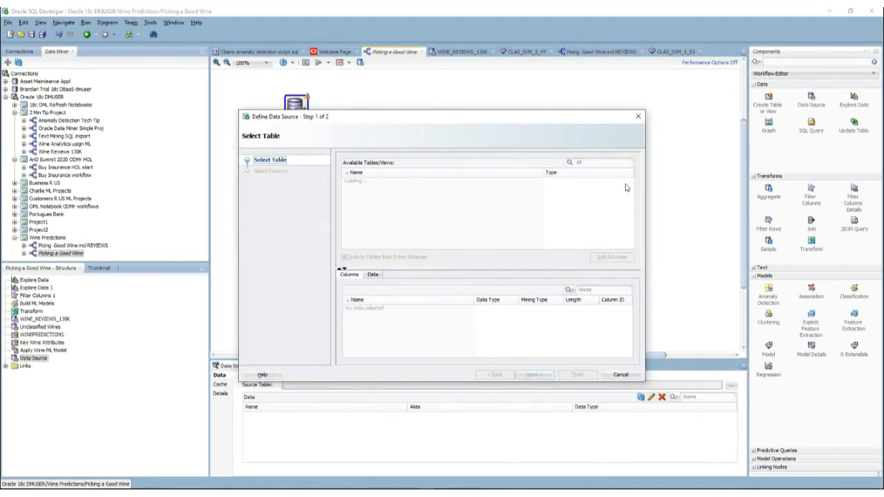
pyautogui.moveTo(630, 190); pyautogui.dragTo(630, 191)
pyautogui.scroll(-2, 400, 237)
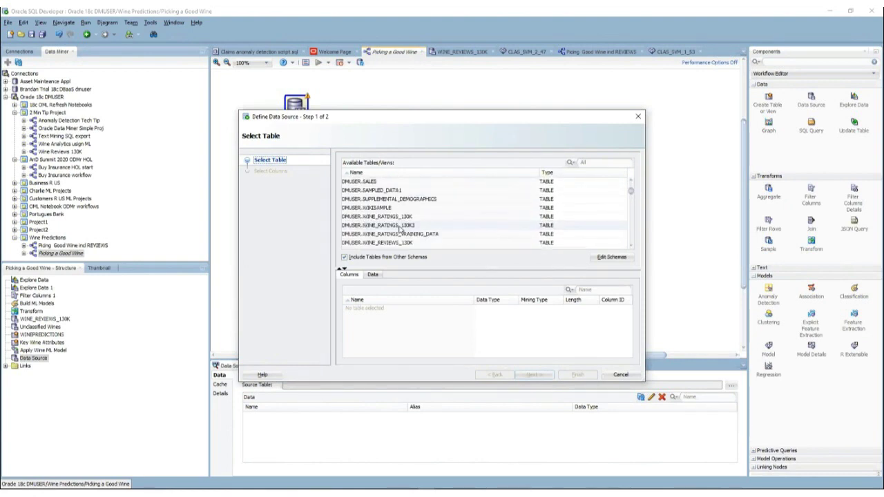
pyautogui.click(621, 374)
pyautogui.rightClick(297, 110)
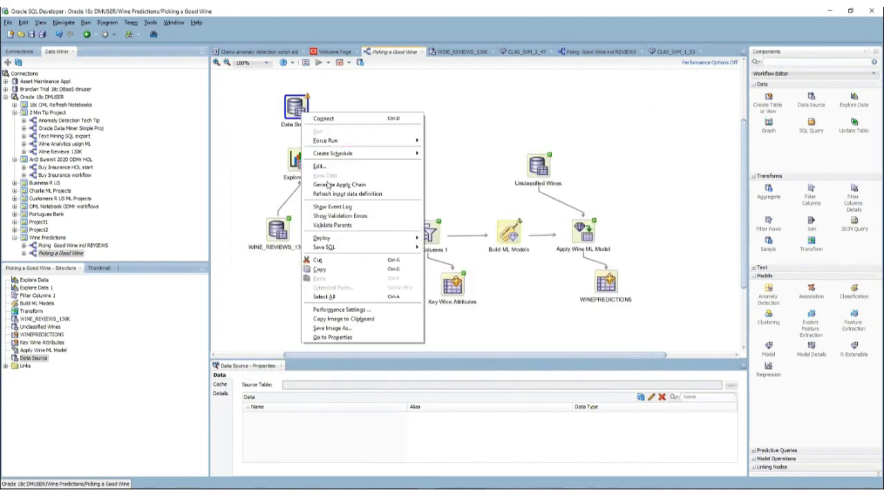
pyautogui.click(323, 234)
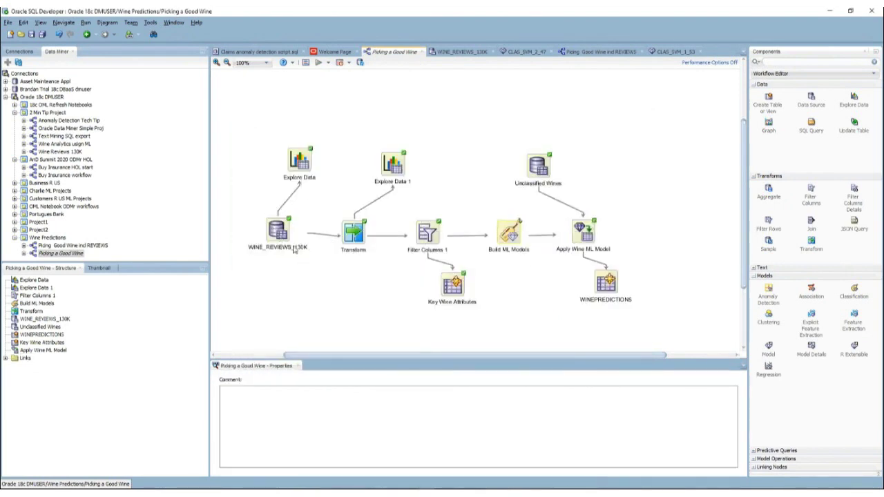
pyautogui.rightClick(279, 235)
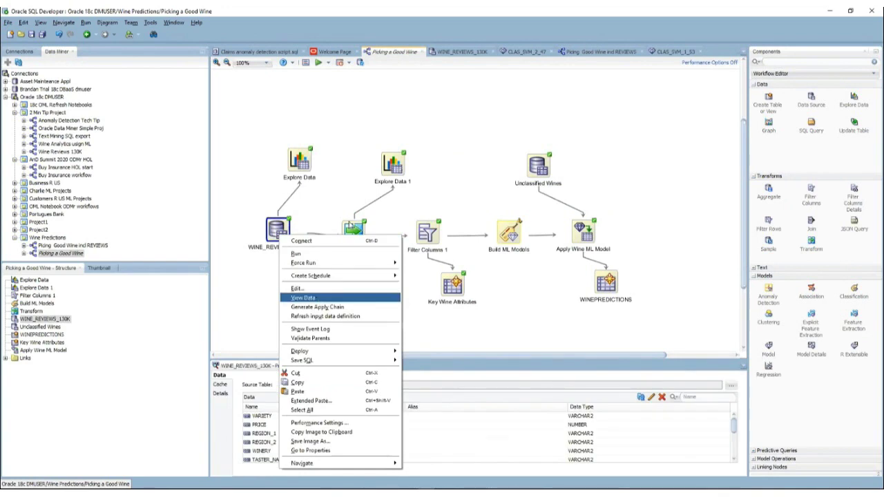
pyautogui.click(304, 297)
pyautogui.click(234, 62)
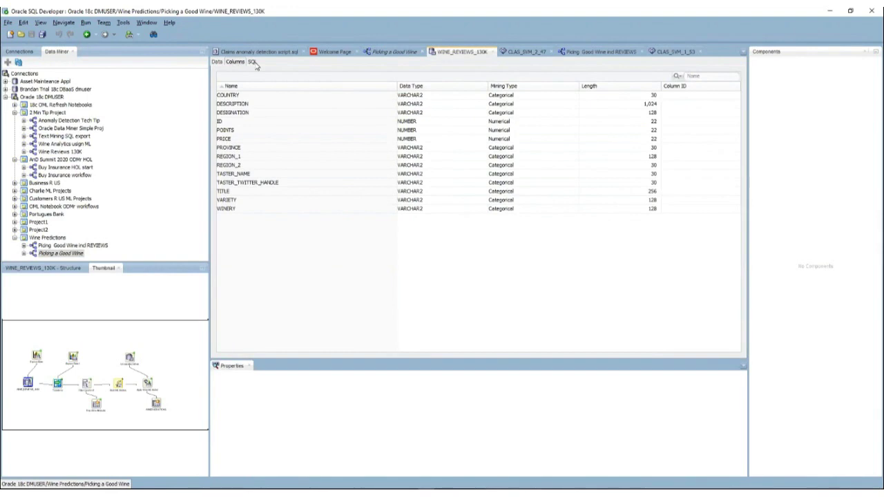
pyautogui.click(253, 62)
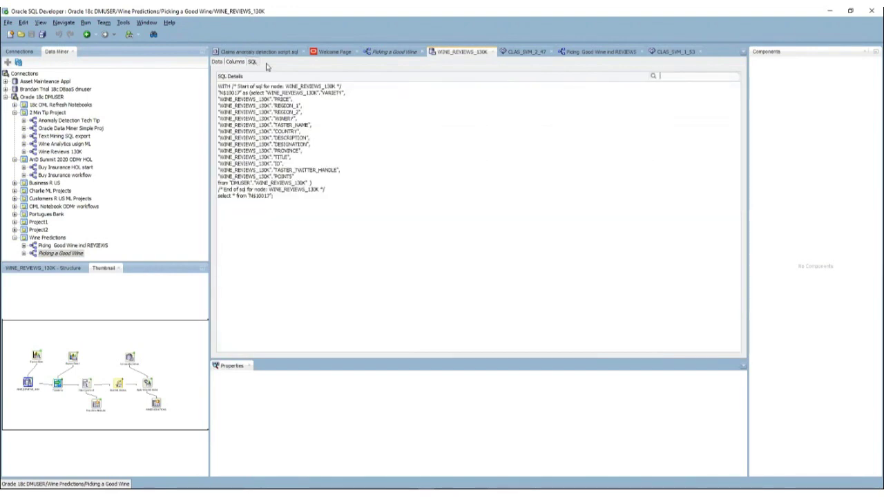
pyautogui.click(216, 62)
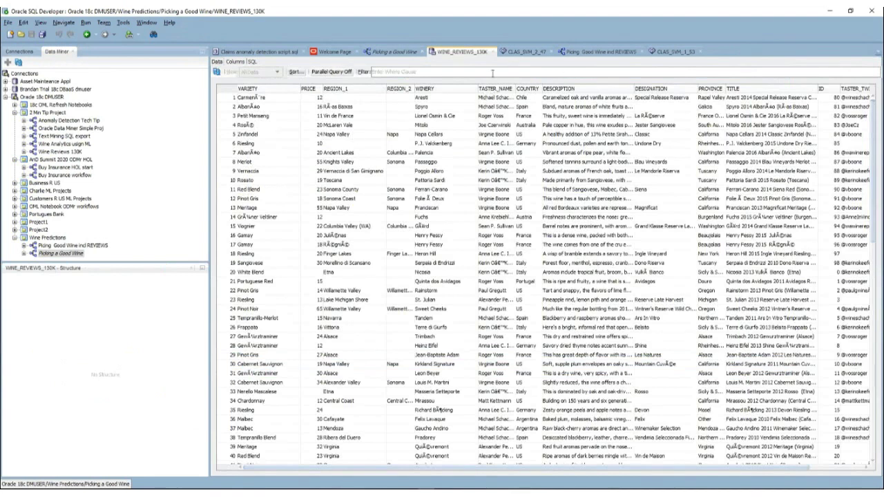
pyautogui.click(393, 51)
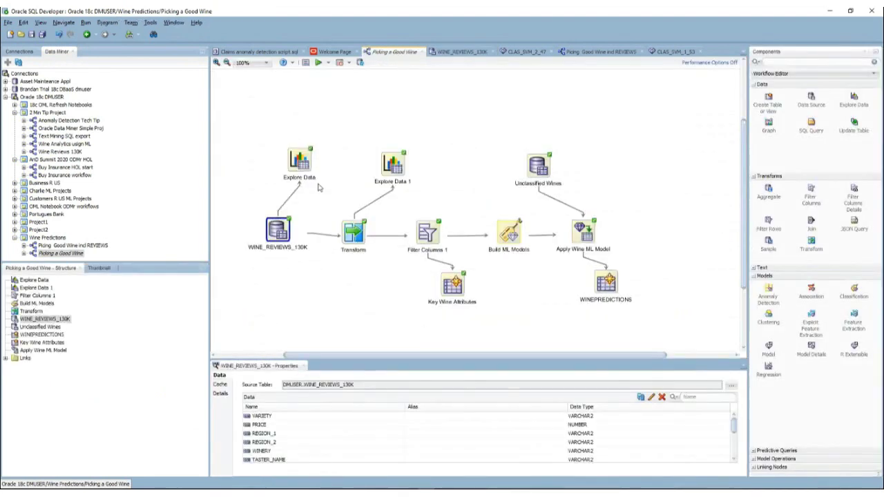
# Move the Explore Data node slightly up-left and review its group-by and statistics settings.
pyautogui.moveTo(304, 166); pyautogui.dragTo(300, 159)
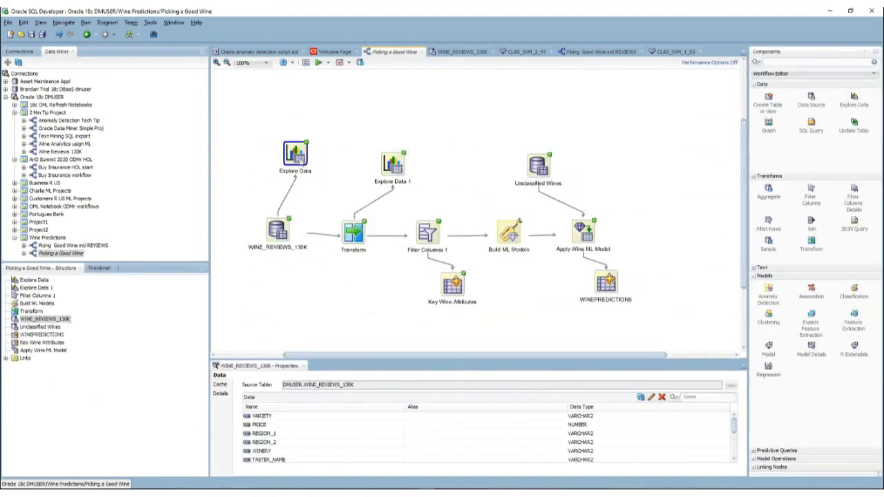
pyautogui.doubleClick(388, 165)
pyautogui.click(389, 166)
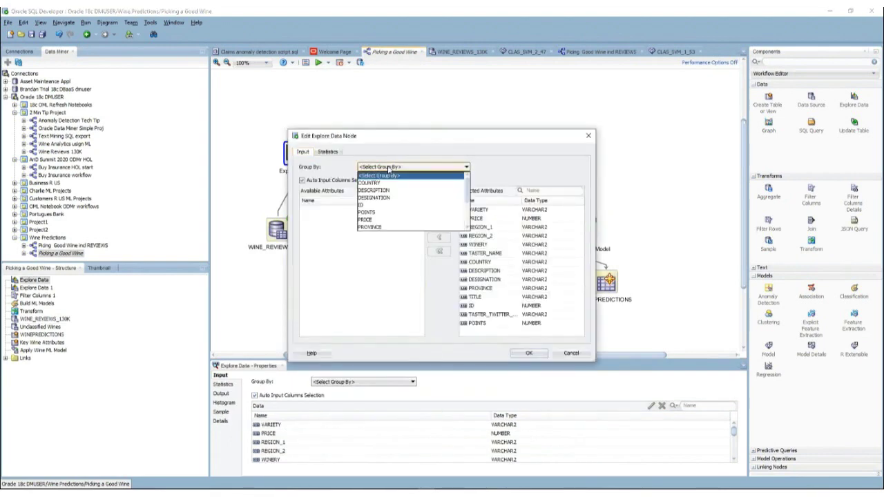
pyautogui.click(328, 151)
pyautogui.click(529, 353)
# Run the Explore Data node and view its statistics, including the POINTS and REGION_1 histograms.
pyautogui.rightClick(297, 151)
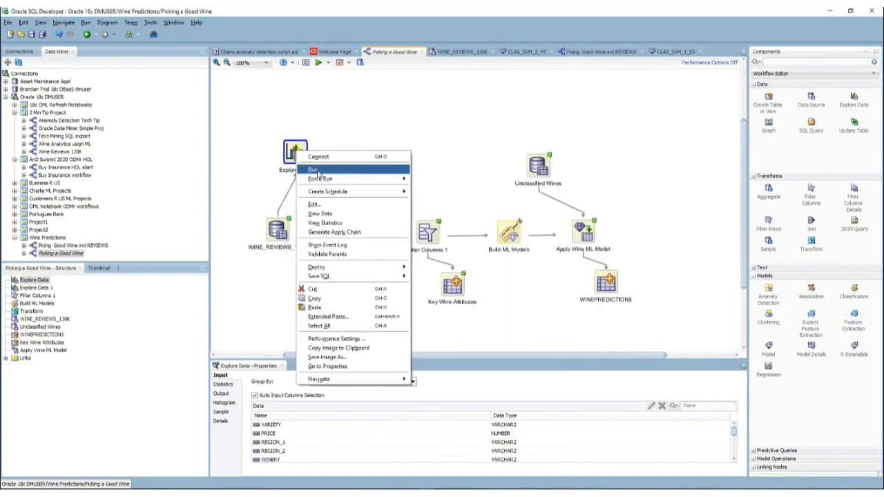
pyautogui.press('Return')
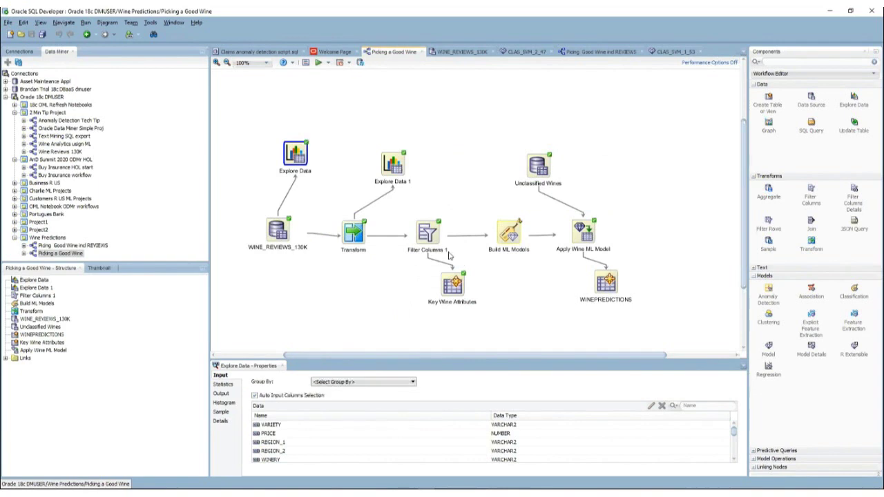
pyautogui.rightClick(290, 153)
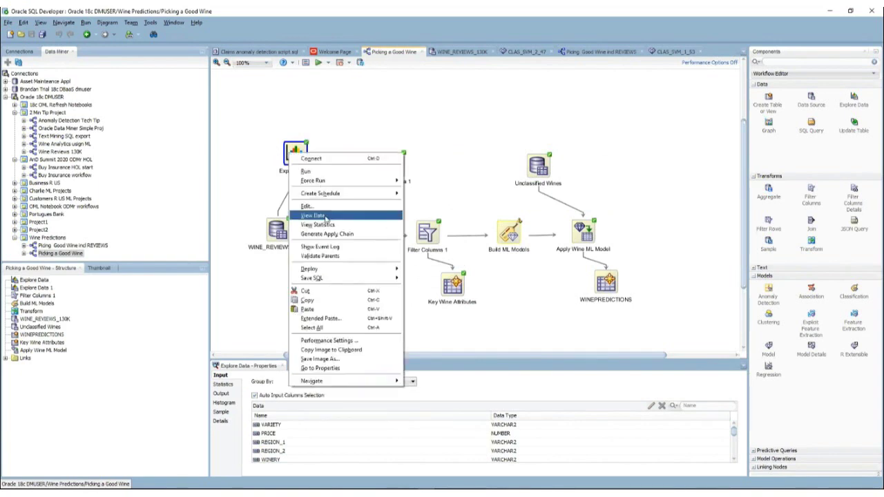
pyautogui.click(372, 224)
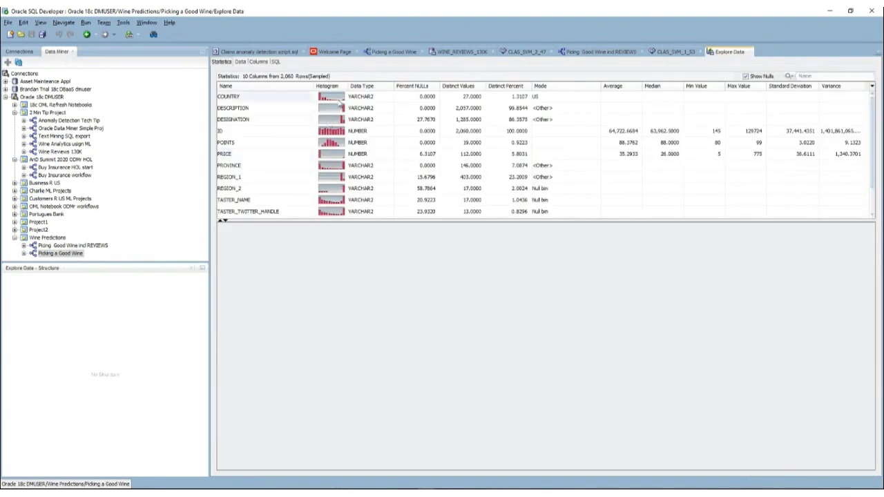
pyautogui.click(339, 142)
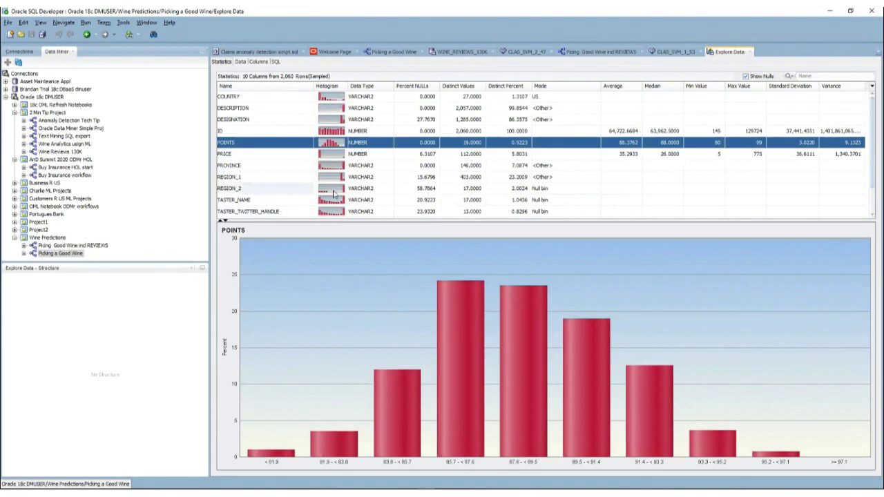
pyautogui.click(338, 177)
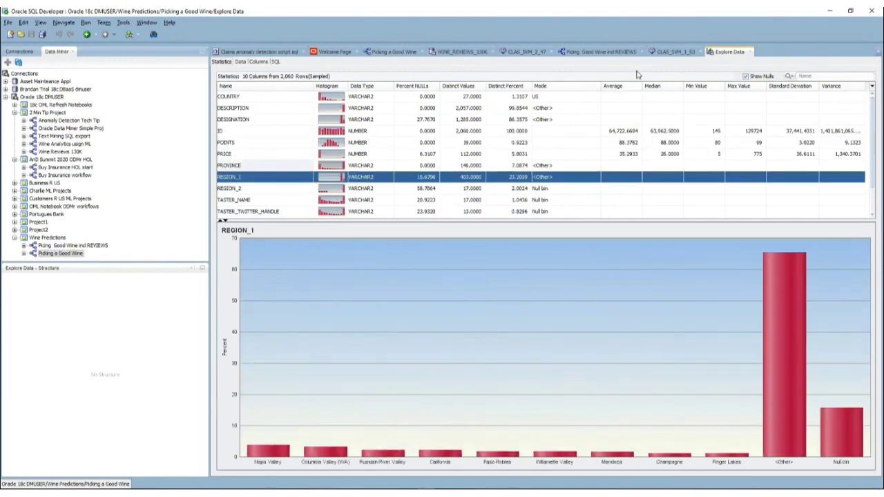
pyautogui.click(749, 51)
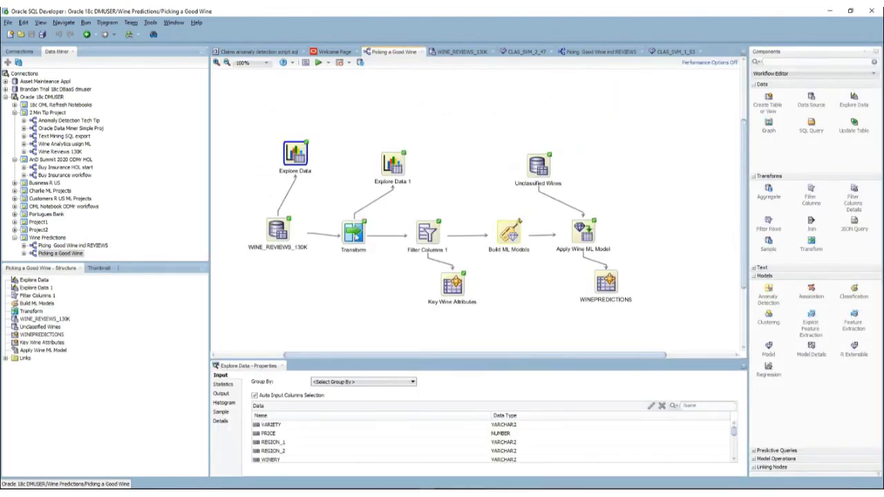
pyautogui.moveTo(355, 236); pyautogui.dragTo(359, 232)
pyautogui.doubleClick(357, 228)
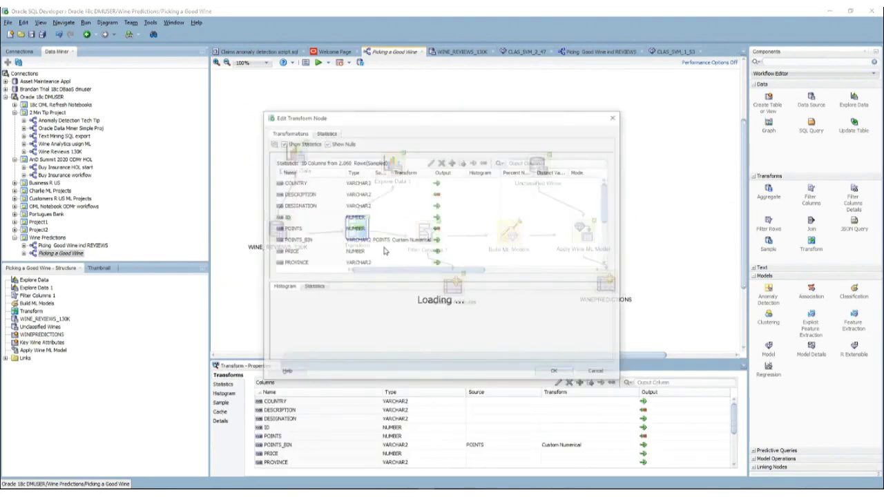
pyautogui.click(313, 230)
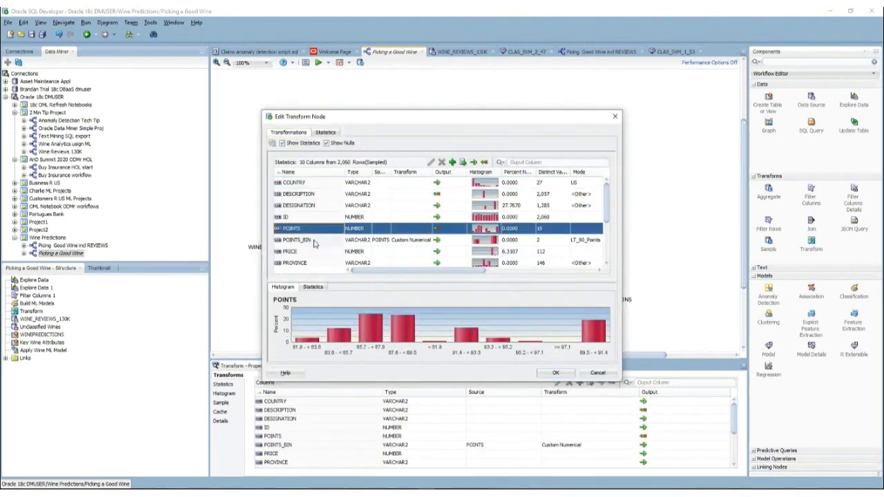
pyautogui.click(315, 239)
pyautogui.moveTo(488, 346)
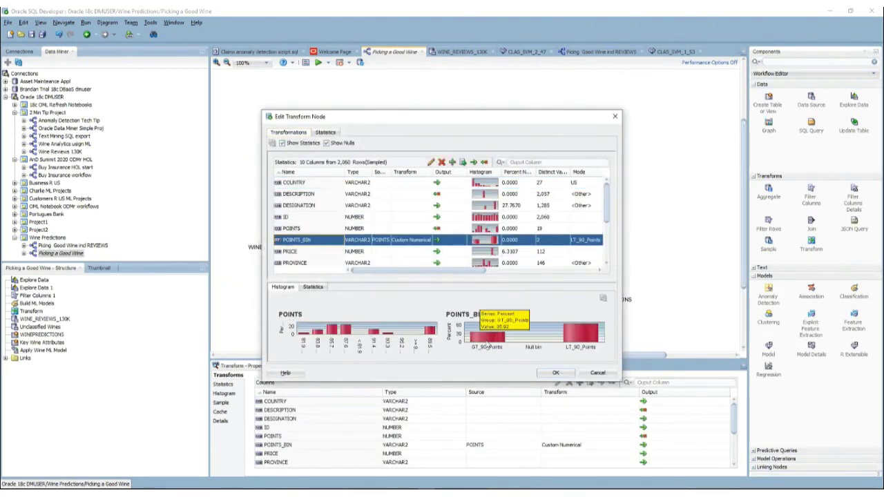
pyautogui.click(598, 372)
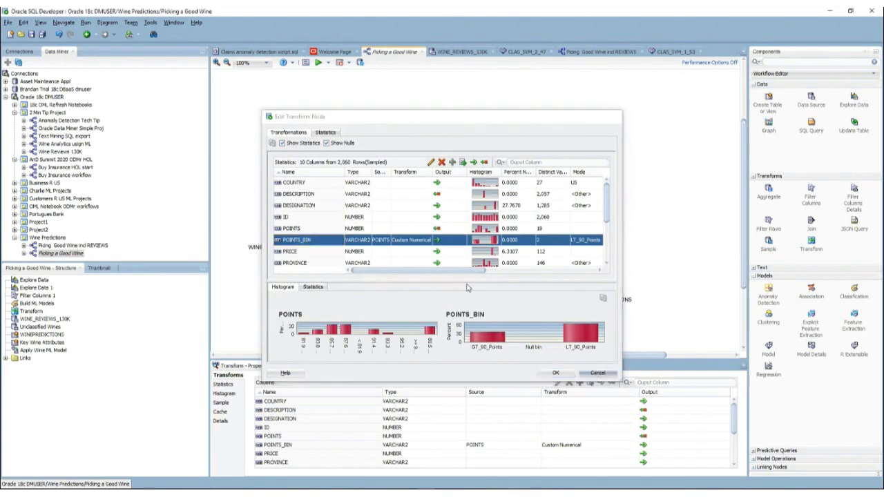
pyautogui.doubleClick(427, 233)
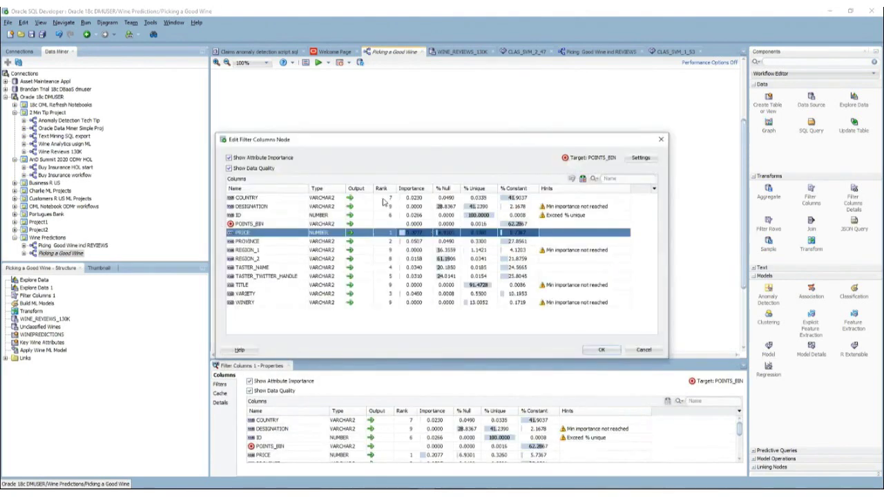
pyautogui.click(415, 188)
pyautogui.click(415, 189)
pyautogui.moveTo(435, 188); pyautogui.dragTo(522, 188)
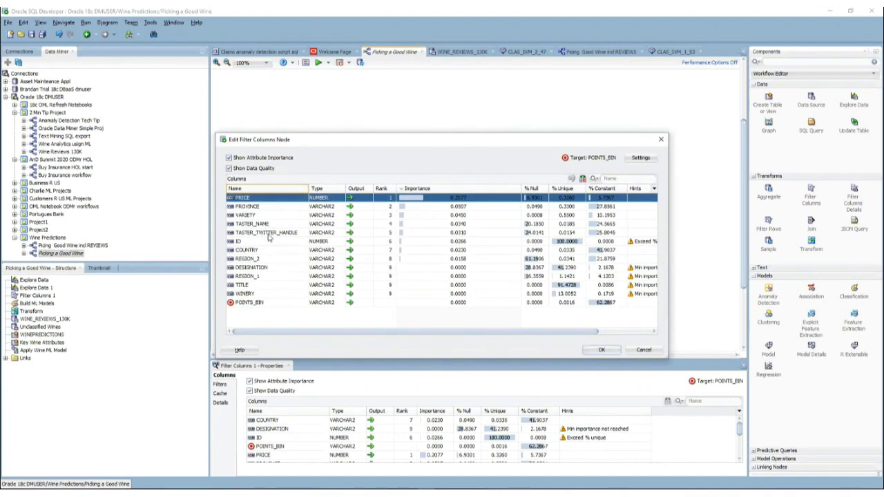
pyautogui.click(640, 157)
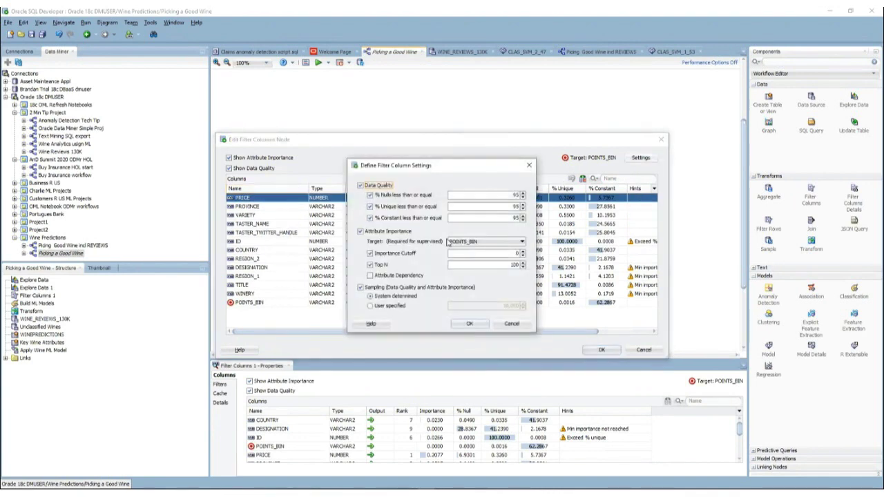
pyautogui.click(506, 323)
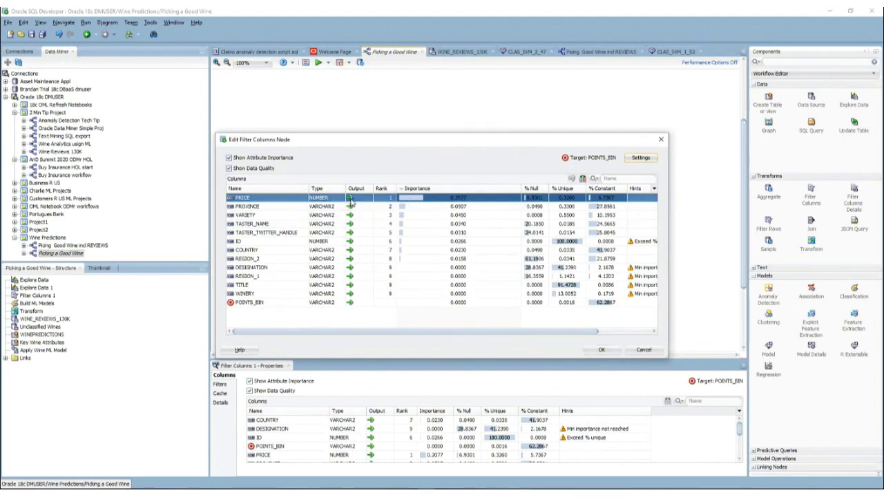
pyautogui.moveTo(414, 209); pyautogui.dragTo(415, 278)
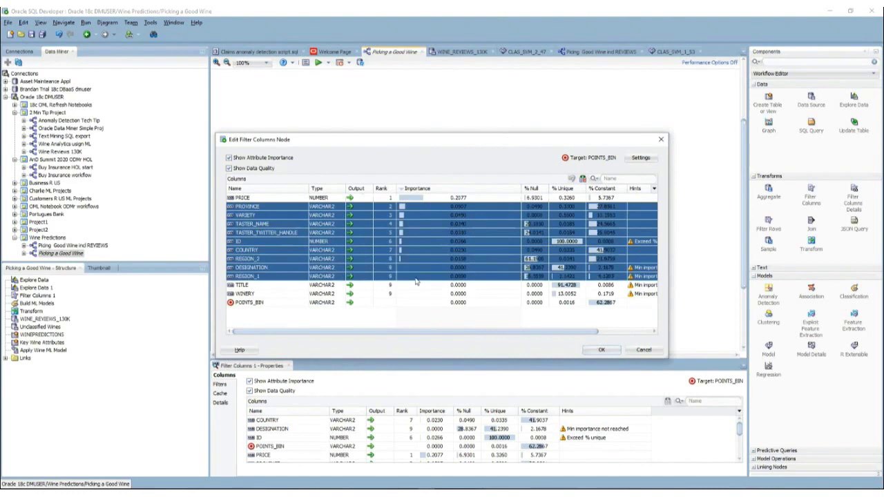
pyautogui.click(661, 141)
pyautogui.click(508, 233)
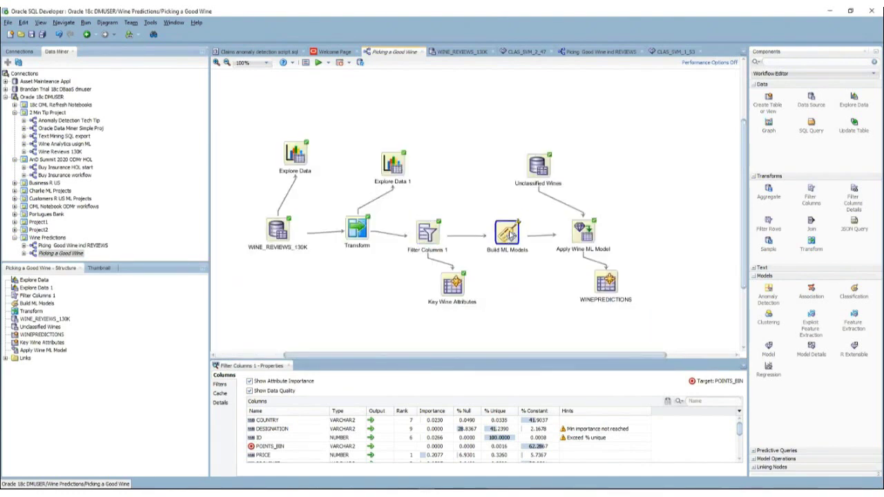
# Review the Build ML Models node's model list, including CLAS_GLM_2_47, plus its sampling and input settings.
pyautogui.doubleClick(509, 234)
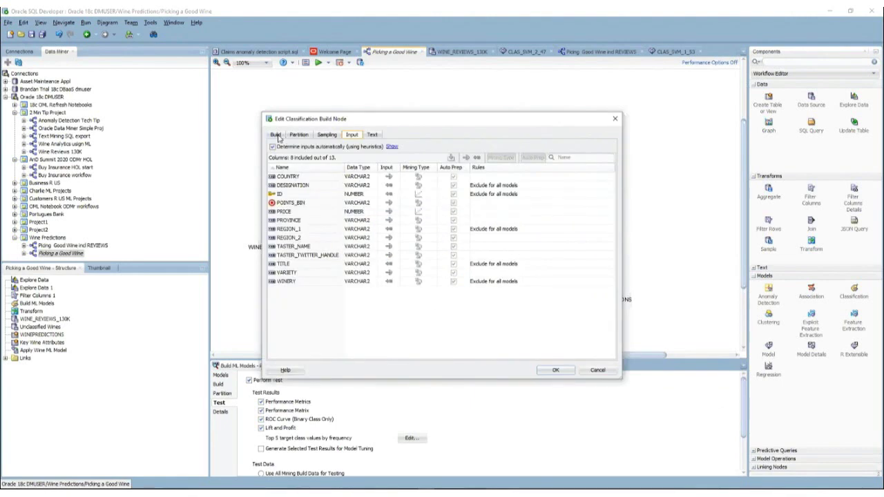
pyautogui.click(277, 135)
pyautogui.click(342, 194)
pyautogui.press('Down')
pyautogui.press('Down')
pyautogui.press('Down')
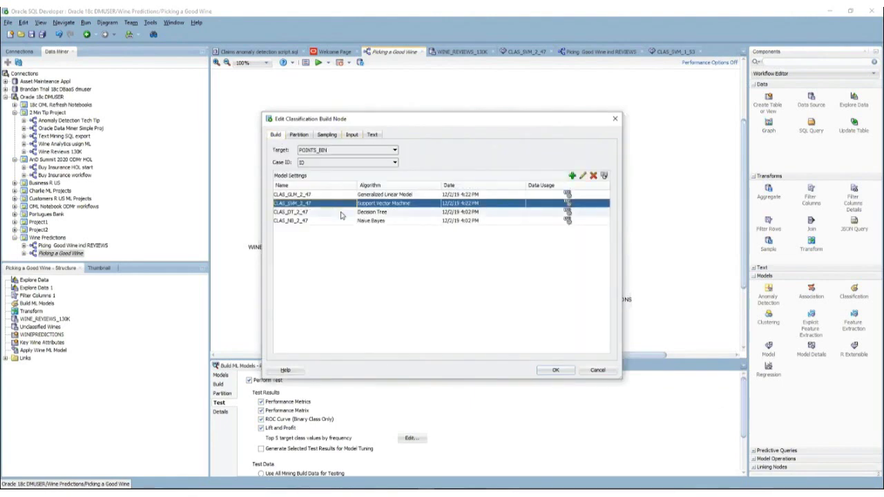
pyautogui.click(326, 135)
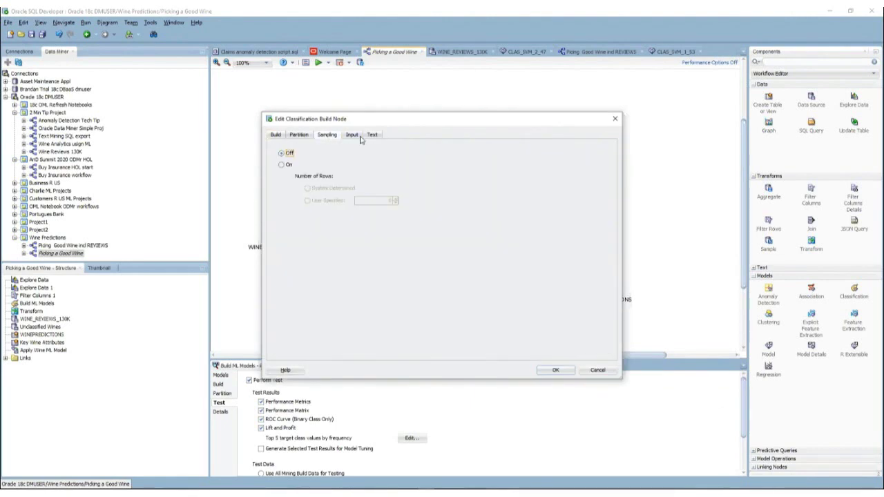
pyautogui.click(352, 136)
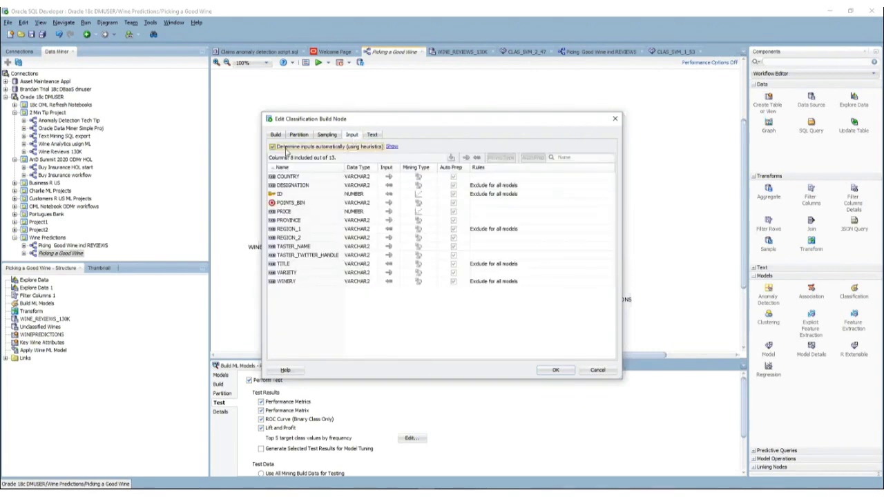
# Turn off 'Determine inputs automatically' and close the build settings, answering the save prompt.
pyautogui.click(285, 147)
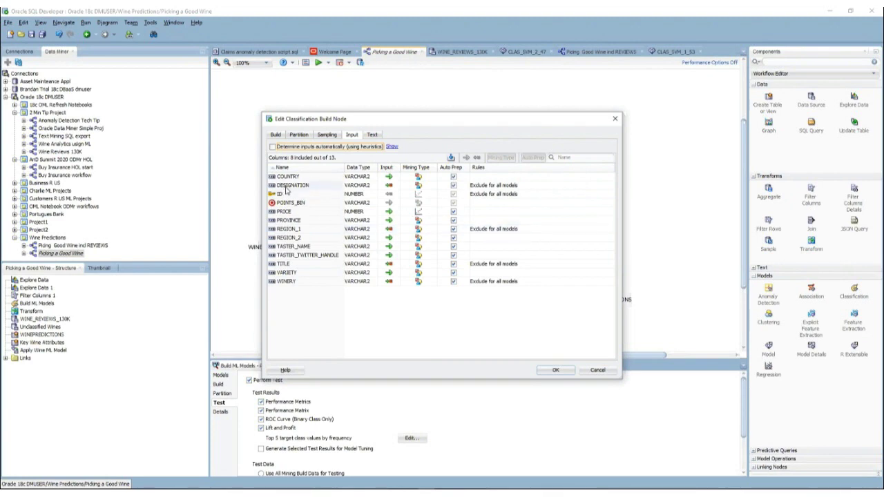
pyautogui.click(615, 119)
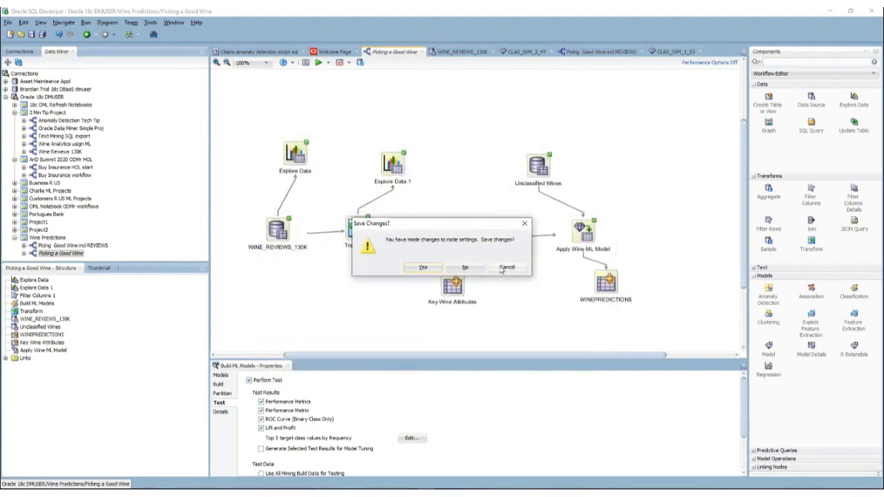
pyautogui.click(500, 268)
pyautogui.rightClick(508, 233)
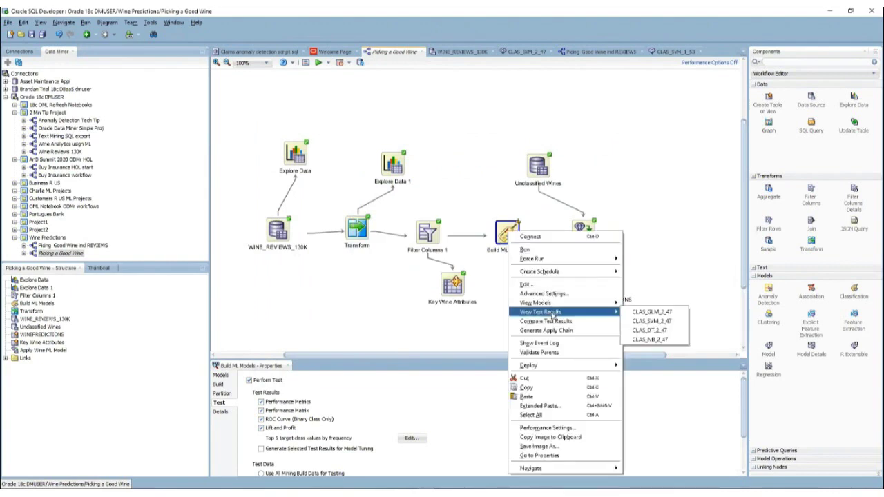
pyautogui.click(552, 322)
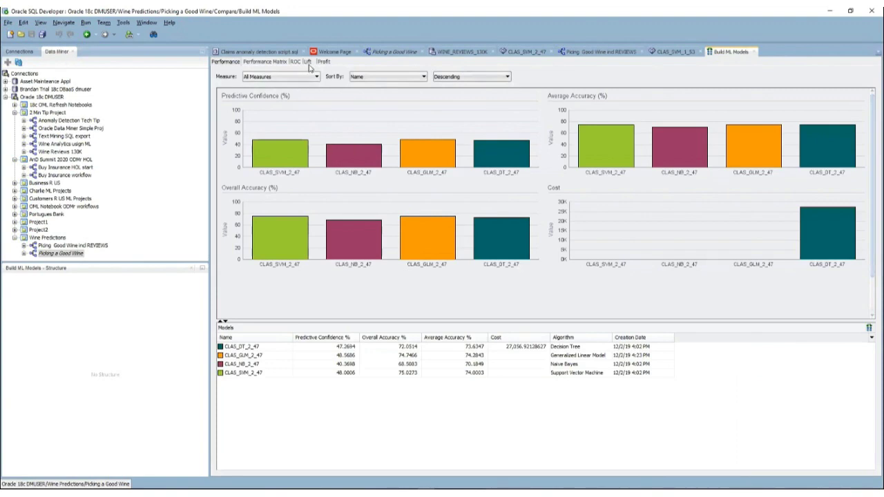
pyautogui.click(308, 62)
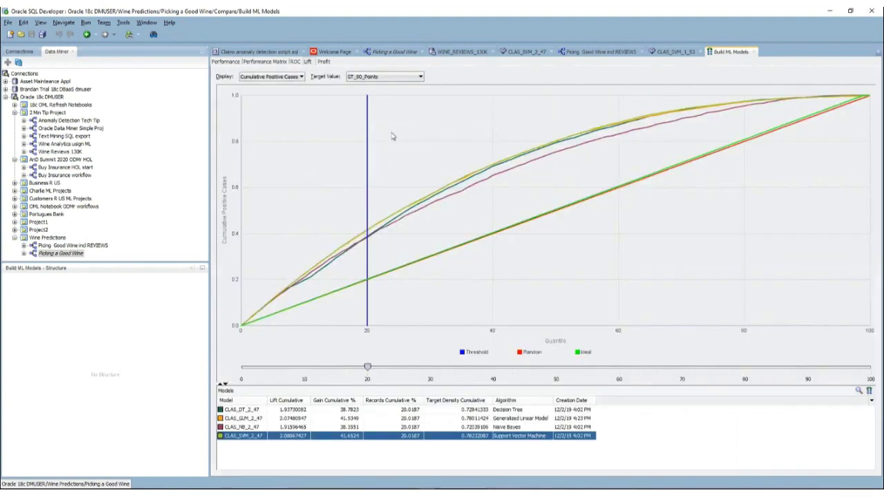
pyautogui.click(372, 78)
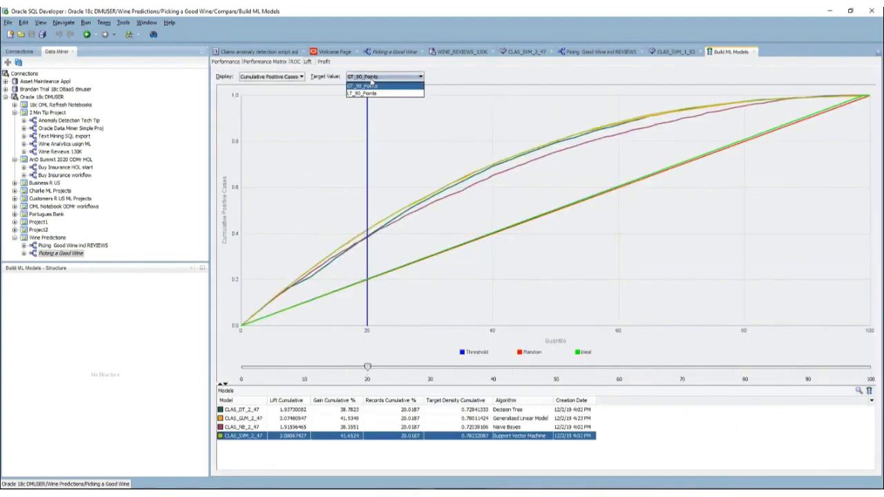
pyautogui.click(374, 76)
# Nudge Unclassified Wines up-right, check Build ML Models' 40% table test split, and select Apply Wine ML Model.
pyautogui.click(754, 52)
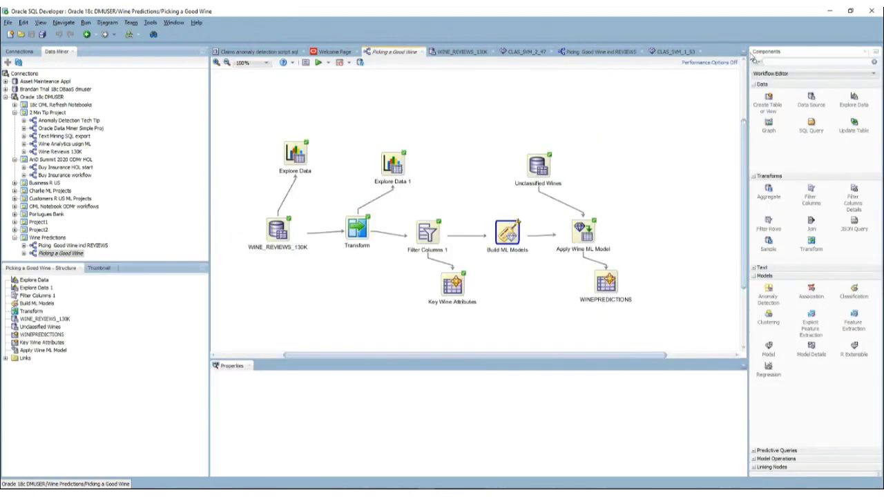
pyautogui.moveTo(536, 175)
pyautogui.mouseDown()
pyautogui.moveTo(540, 157)
pyautogui.moveTo(533, 166)
pyautogui.moveTo(543, 163)
pyautogui.mouseUp()
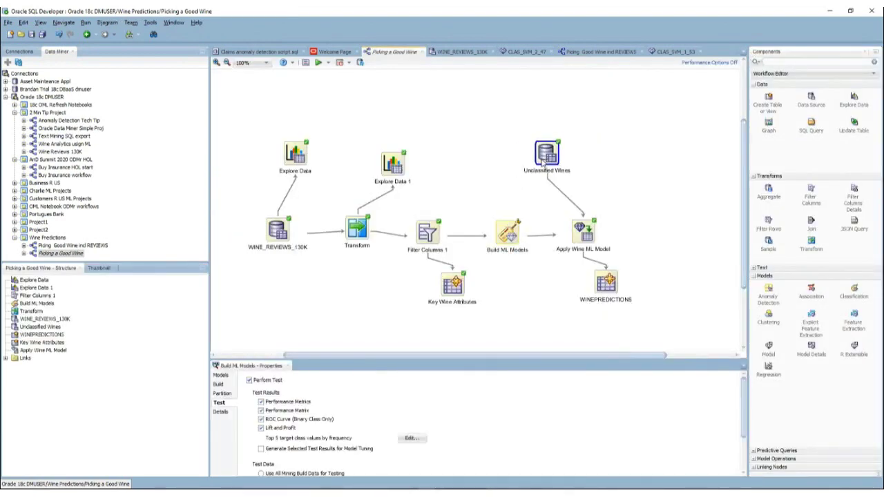
pyautogui.click(510, 241)
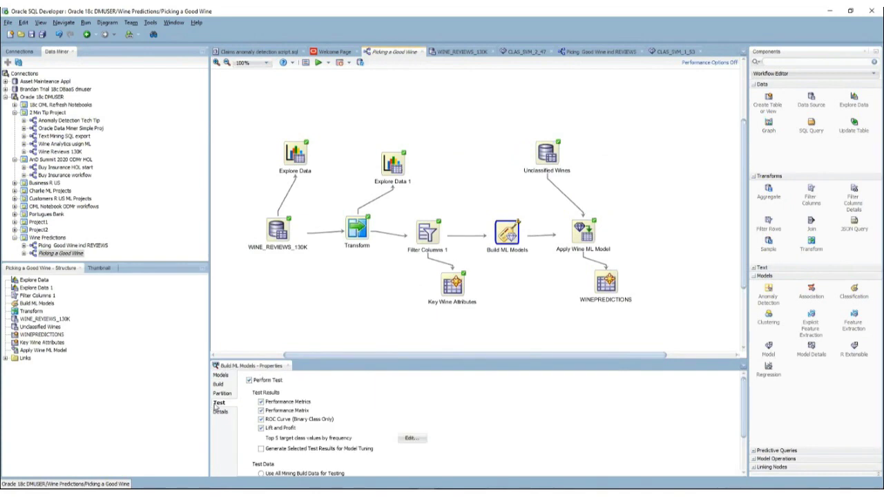
pyautogui.scroll(-3, 391, 402)
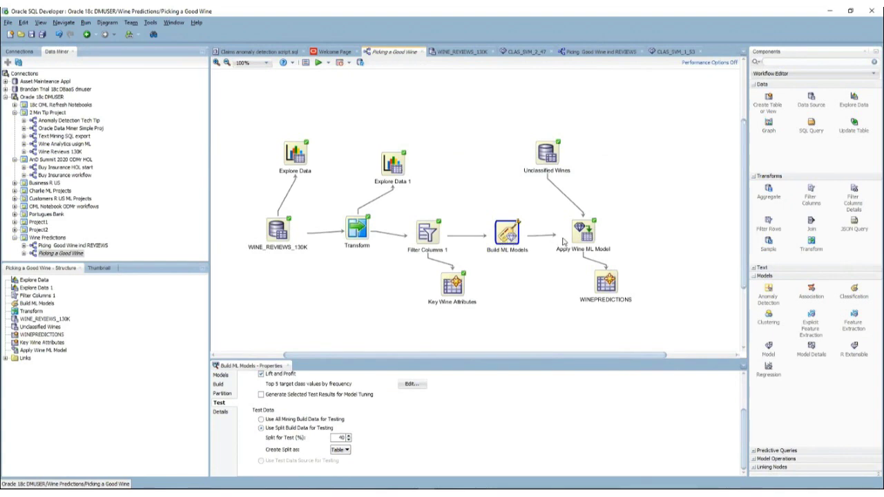
pyautogui.click(590, 238)
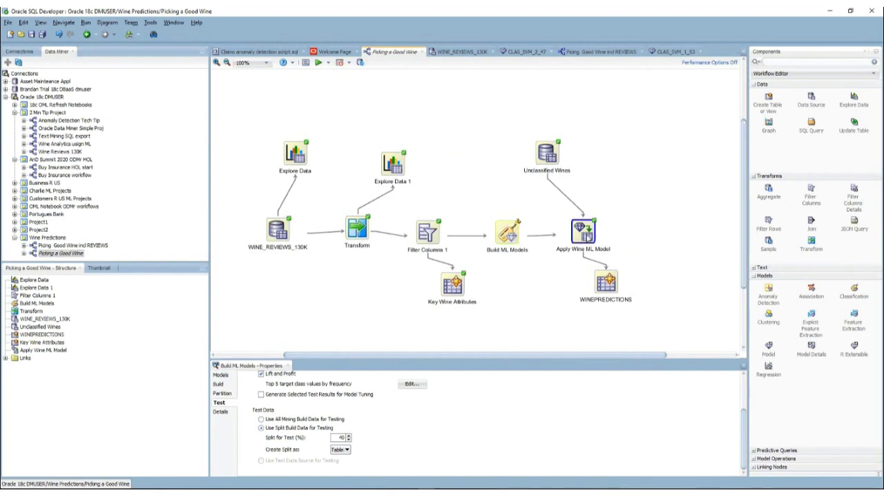
pyautogui.rightClick(590, 238)
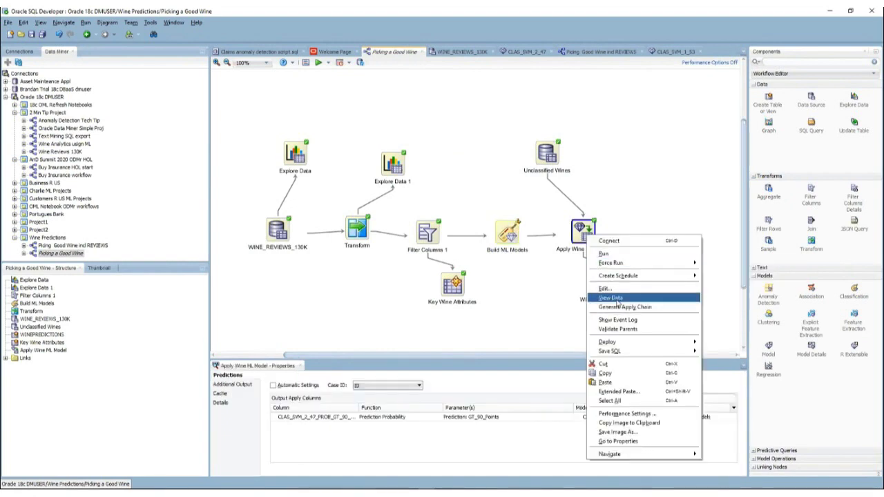
# Sort the scored predictions by CLAS_SVM_2_47_PROB_GT_90_Points descending, then close the results tab.
pyautogui.click(611, 298)
pyautogui.click(295, 73)
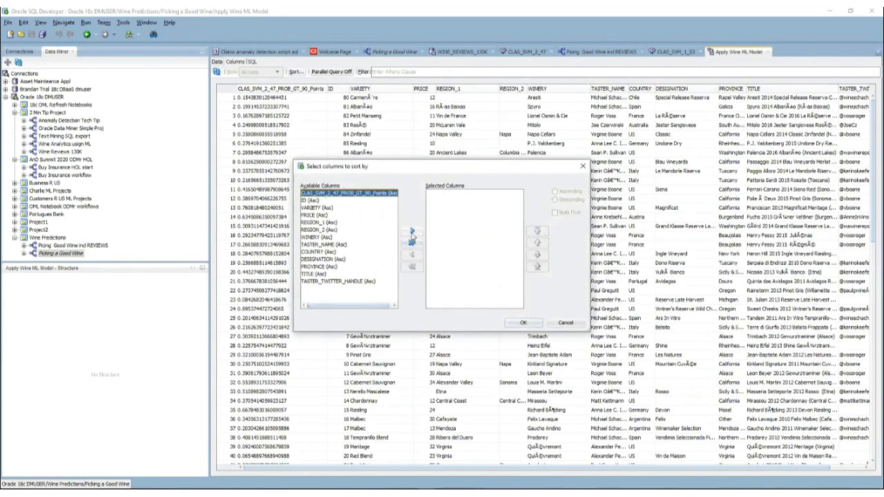
pyautogui.click(411, 231)
pyautogui.click(559, 200)
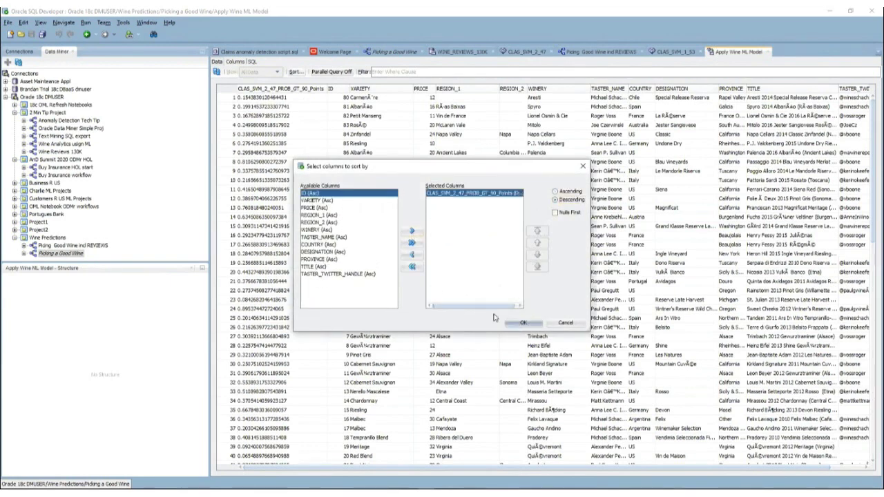
pyautogui.click(523, 322)
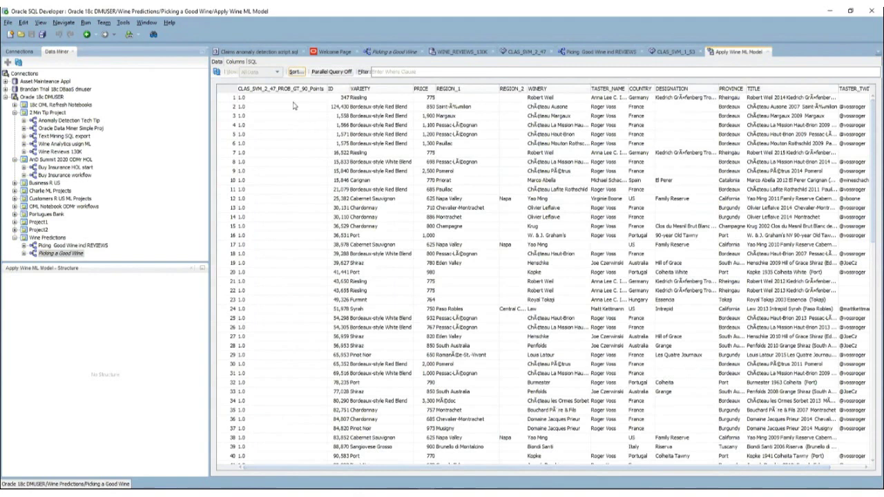
pyautogui.moveTo(877, 185); pyautogui.dragTo(876, 404)
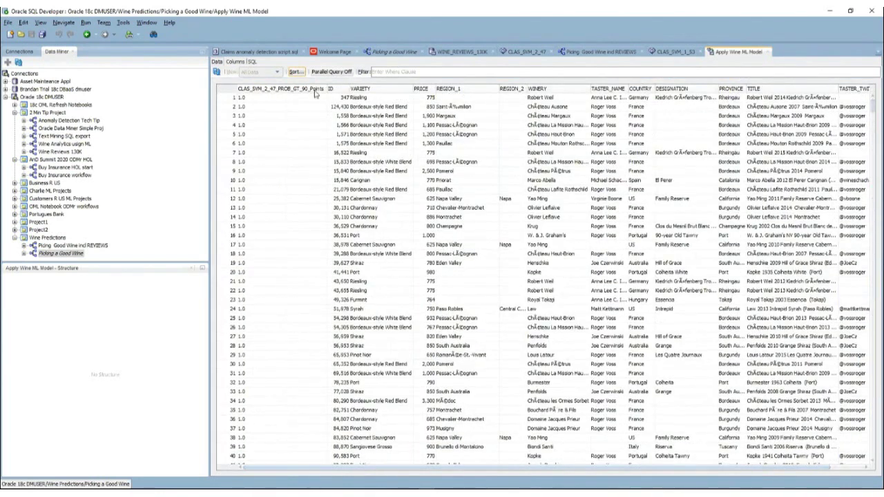
pyautogui.click(768, 52)
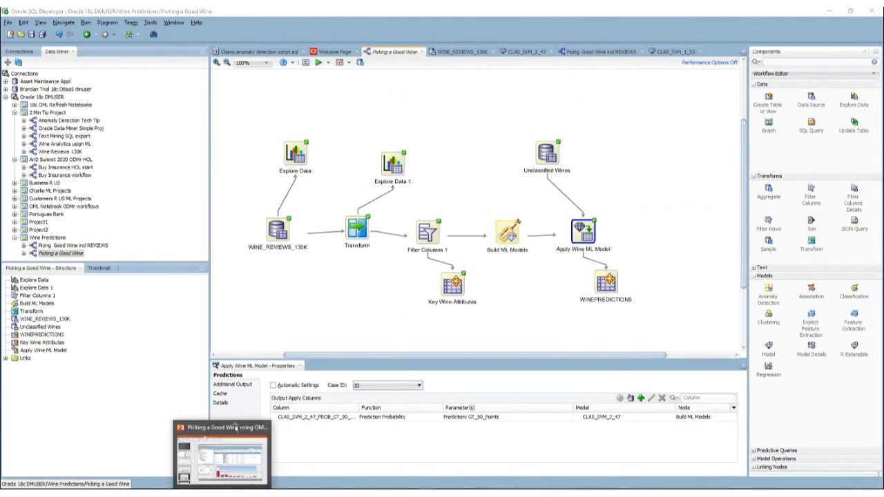
# Present the wine slides full screen, advancing three slides, then minimize PowerPoint and switch windows.
pyautogui.click(235, 432)
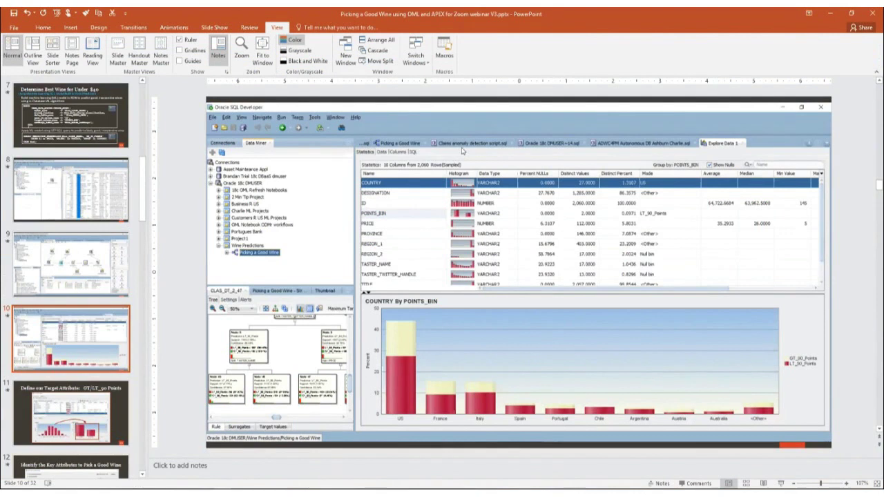
pyautogui.click(780, 482)
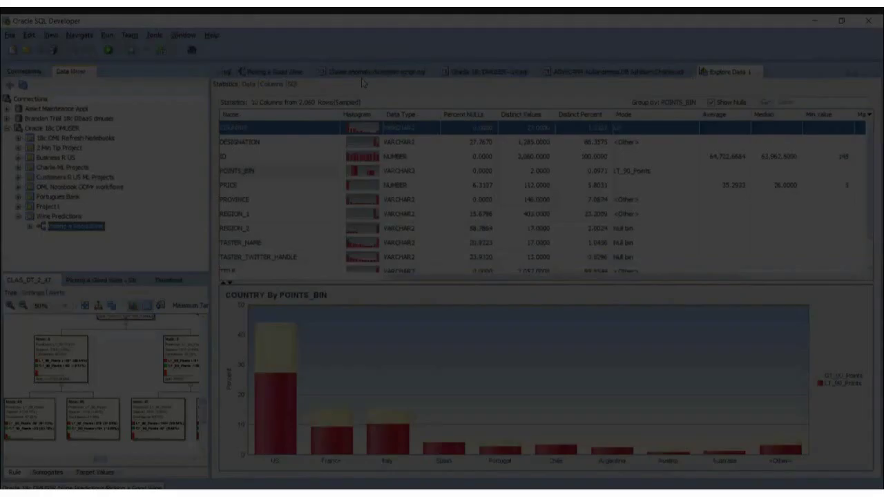
pyautogui.click(361, 78)
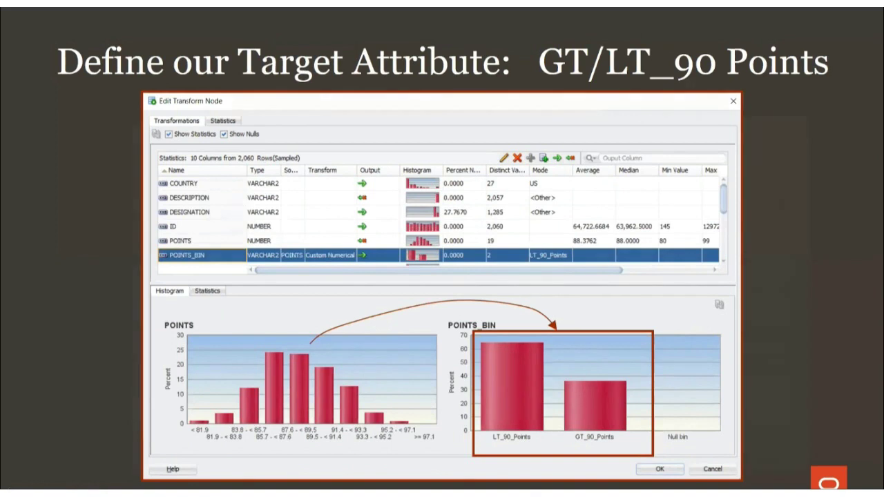
pyautogui.press('Right')
pyautogui.press('Right')
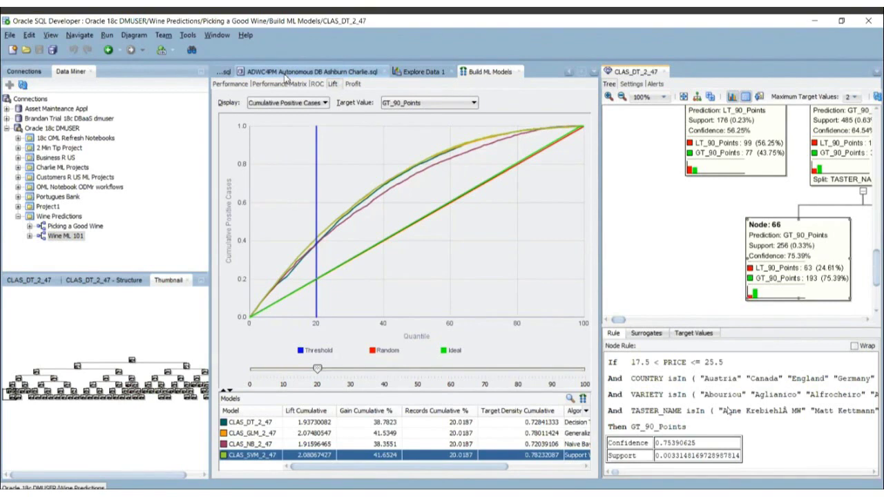
pyautogui.press('Right')
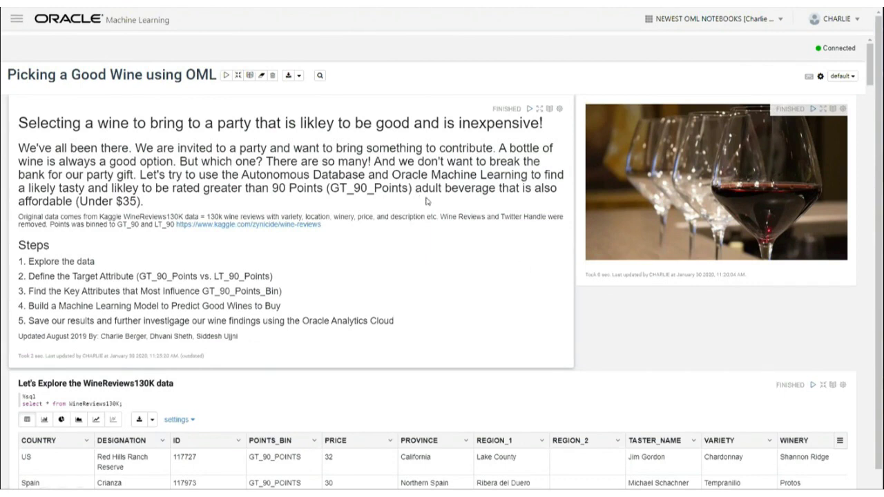
pyautogui.hotkey('alt', 'Tab')
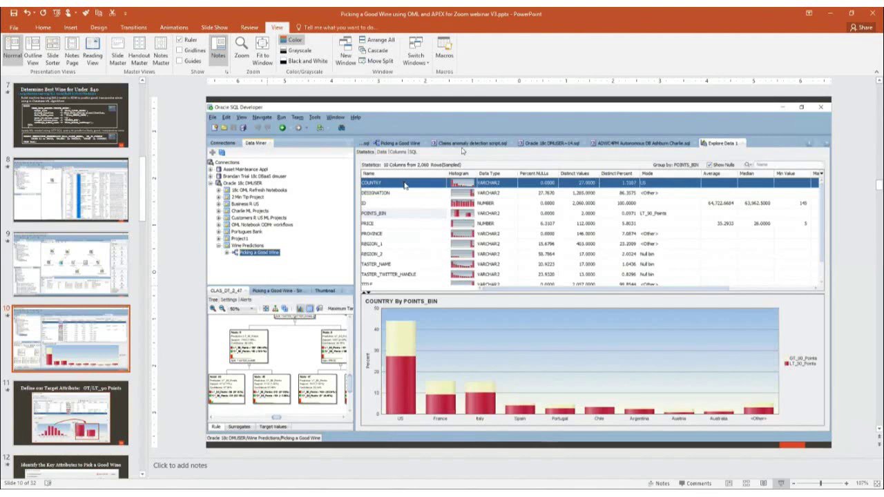
pyautogui.click(833, 16)
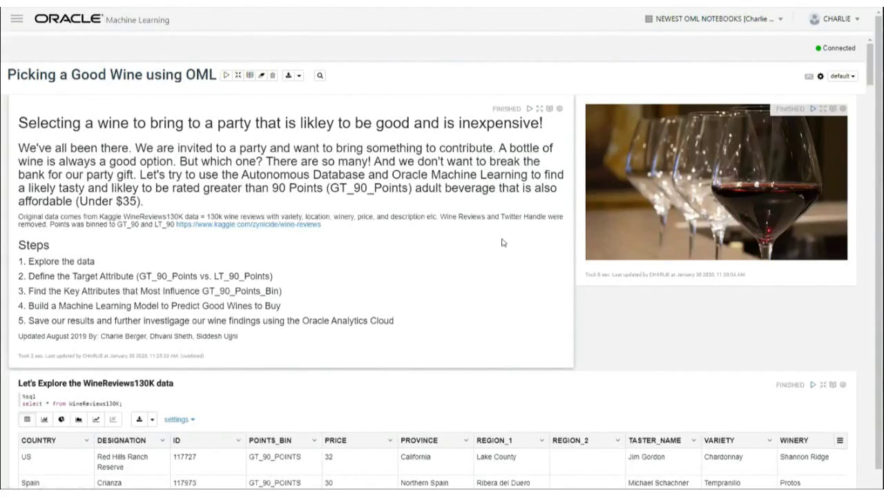
pyautogui.hotkey('alt', 'Tab')
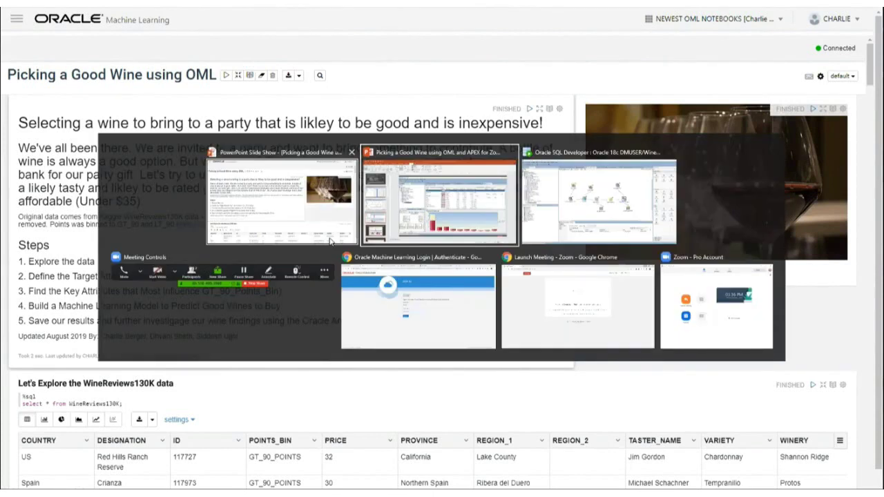
# Sign in to Oracle Machine Learning and check the Oracle Cloud database and ADW tabs.
pyautogui.hotkey('alt', 'Tab')
pyautogui.hotkey('alt', 'Tab')
pyautogui.hotkey('alt', 'Tab')
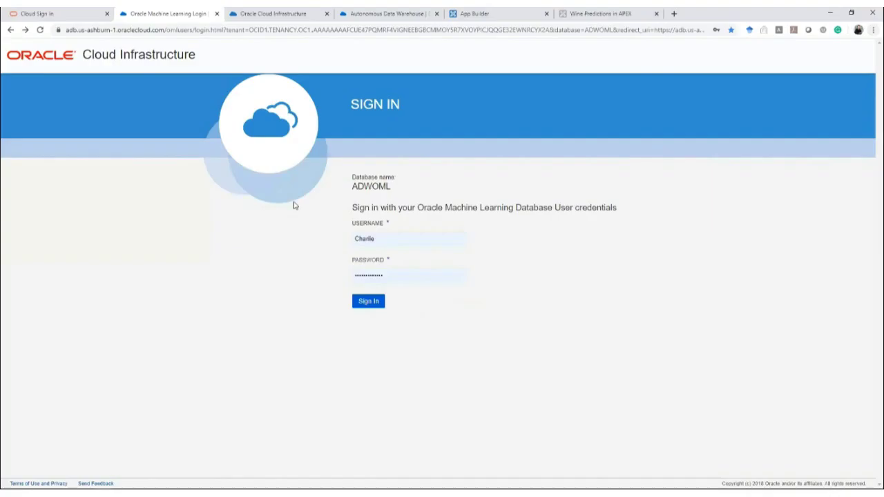
pyautogui.click(372, 303)
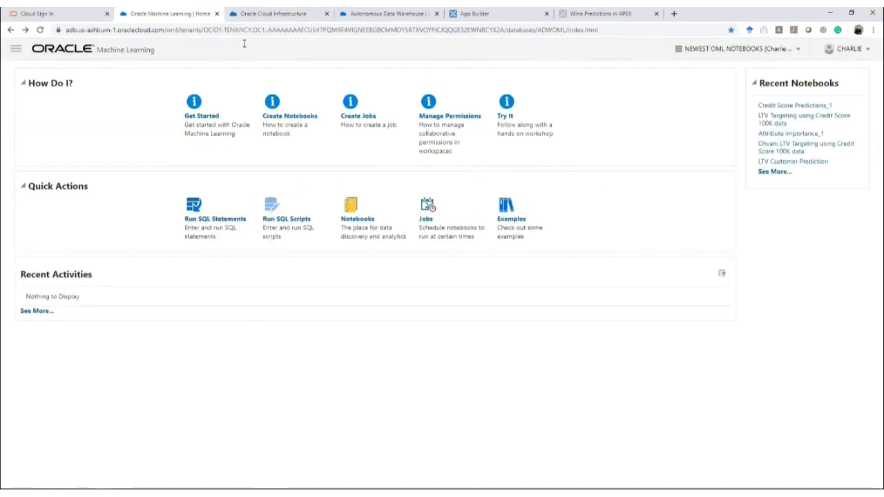
pyautogui.click(271, 15)
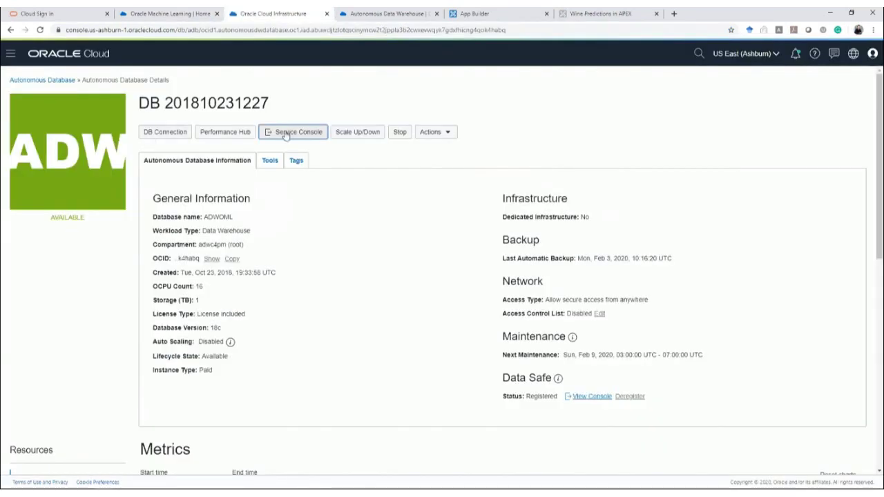
pyautogui.click(351, 17)
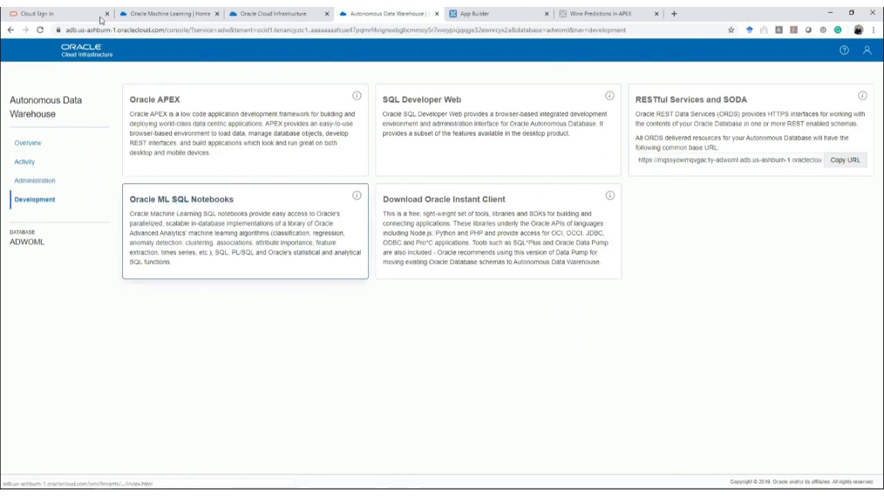
pyautogui.click(169, 13)
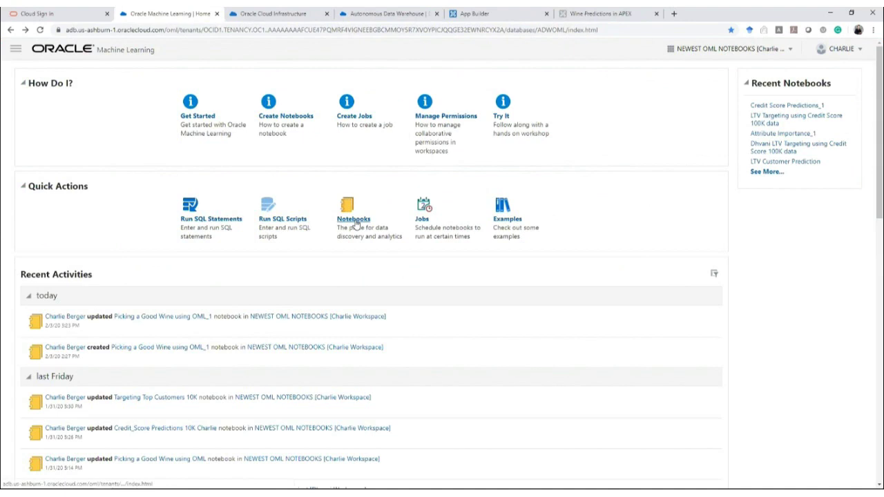
# Open the Picking a Good Wine using OML_1 notebook from Recent Activities.
pyautogui.click(169, 318)
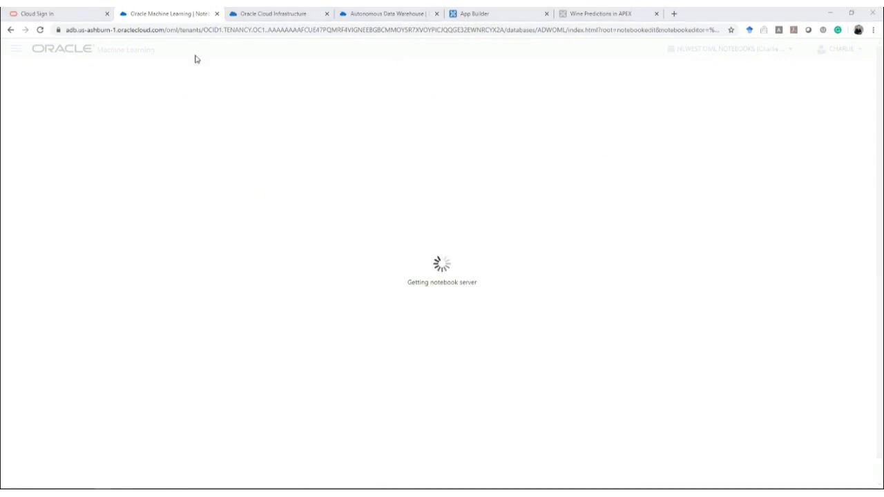
pyautogui.click(396, 14)
pyautogui.click(250, 15)
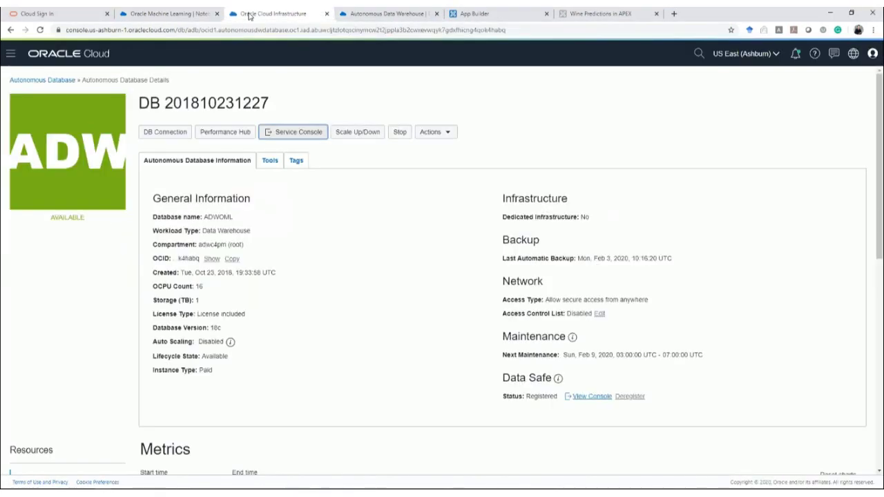
pyautogui.click(182, 15)
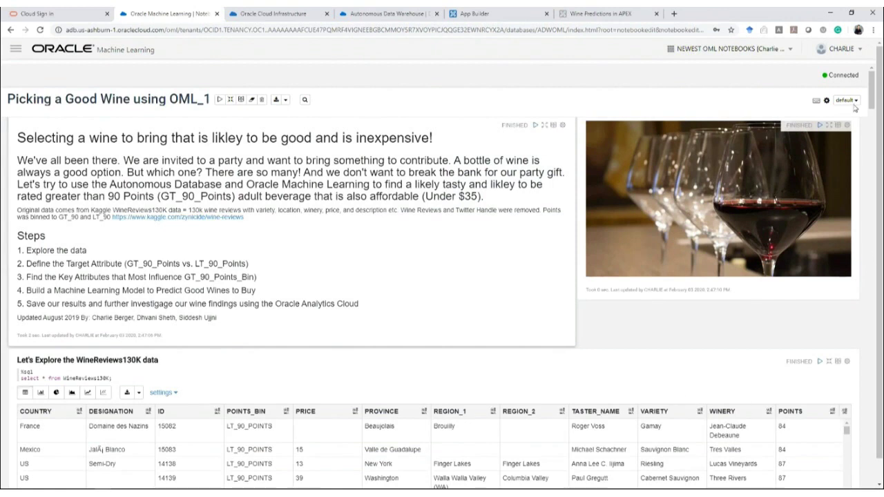
# Scroll to the top-10 wine count by country and Points_Bin charts, then switch notebook windows.
pyautogui.moveTo(872, 105); pyautogui.dragTo(881, 86)
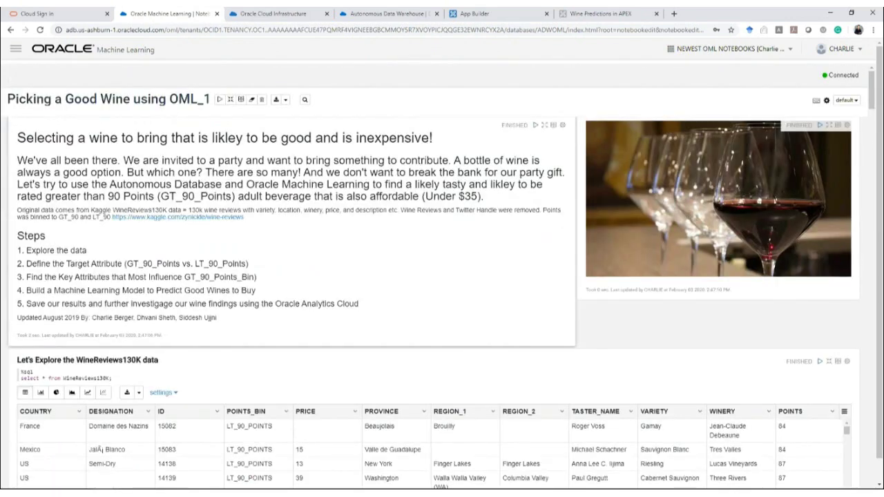
pyautogui.moveTo(223, 494)
pyautogui.click(276, 456)
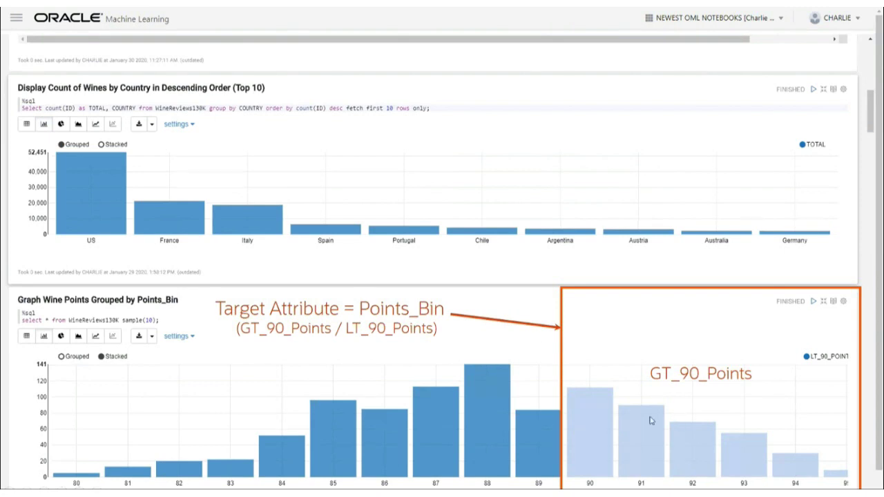
# Scroll through the notebook chart slides to the points-rating distribution and price pie charts.
pyautogui.scroll(-4, 650, 420)
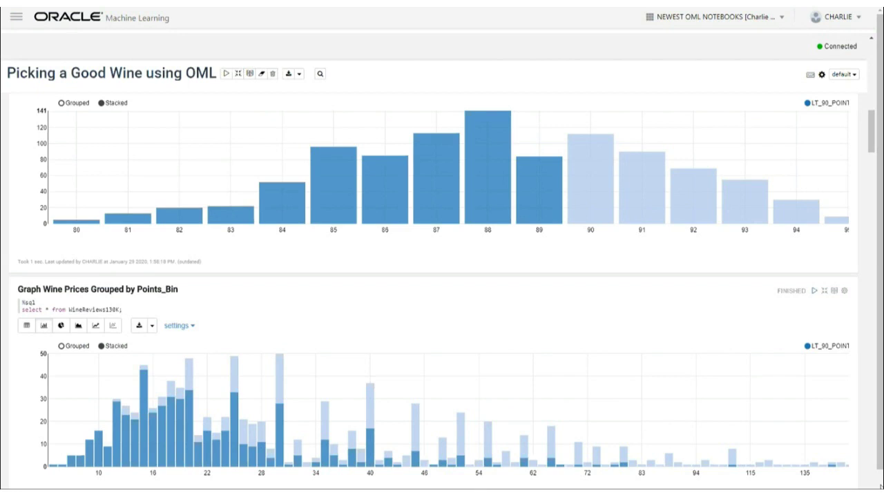
pyautogui.scroll(-5, 266, 395)
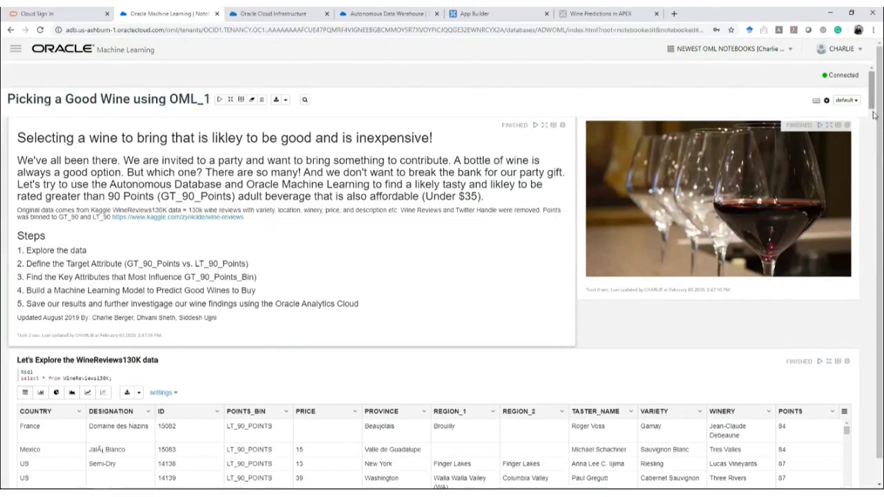
# Scroll down to the Compare Average Price pies and enlarge the Spain-region pie panel.
pyautogui.scroll(-15, 873, 115)
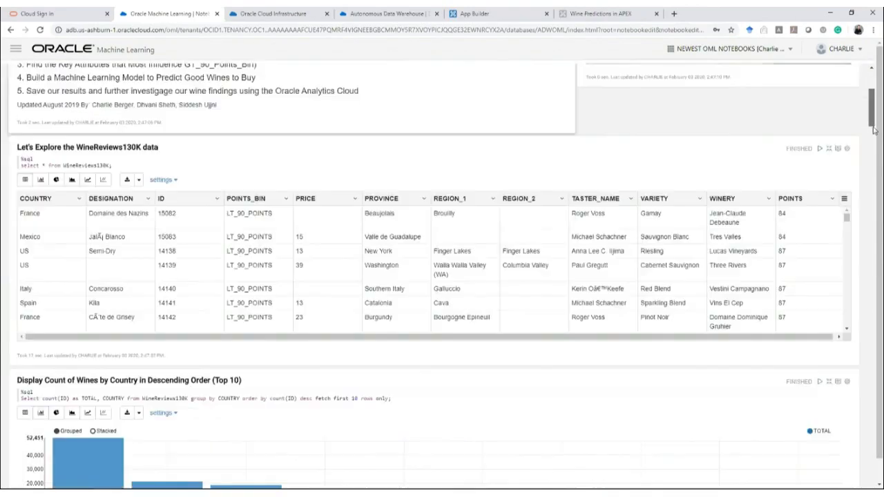
pyautogui.scroll(-7, 873, 190)
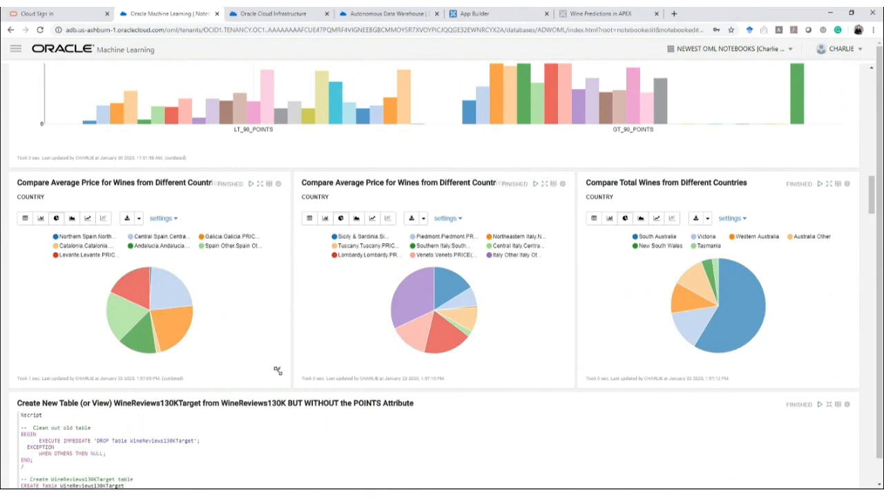
pyautogui.moveTo(283, 403); pyautogui.dragTo(292, 452)
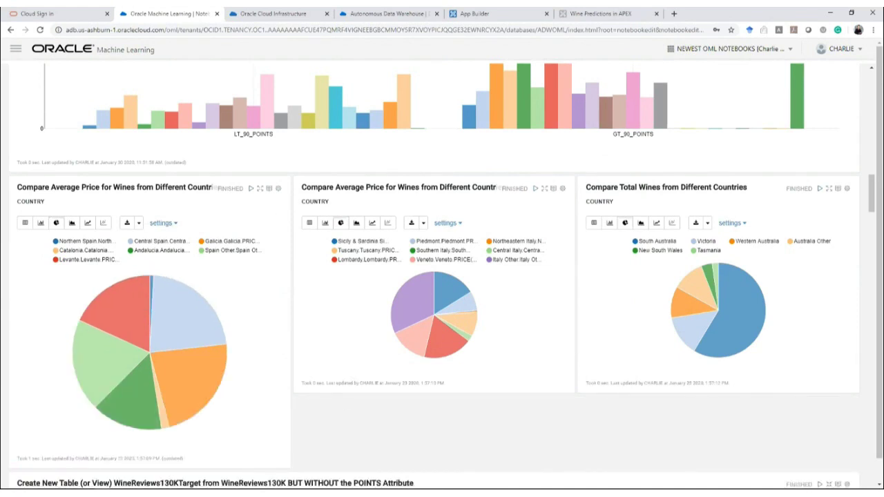
pyautogui.moveTo(426, 493)
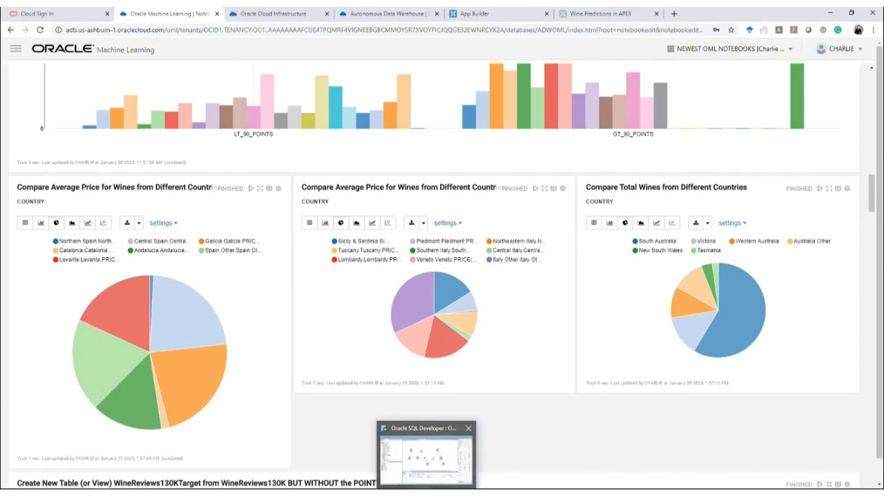
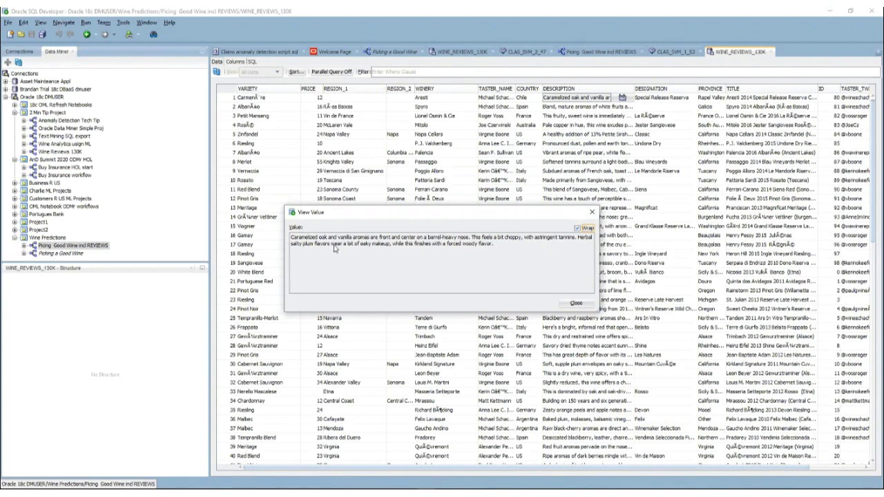
# Close the description text window and return to the Picing Good Wine incl REVIEWS workflow's Transform step.
pyautogui.click(592, 212)
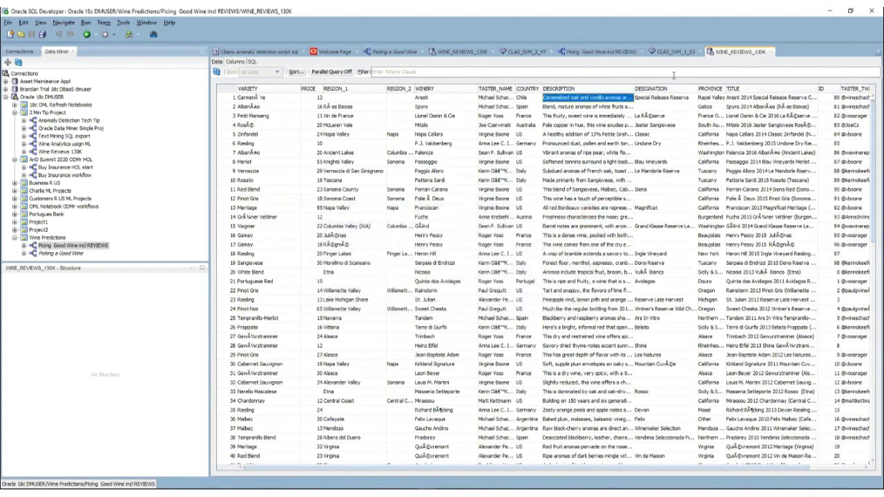
pyautogui.click(613, 53)
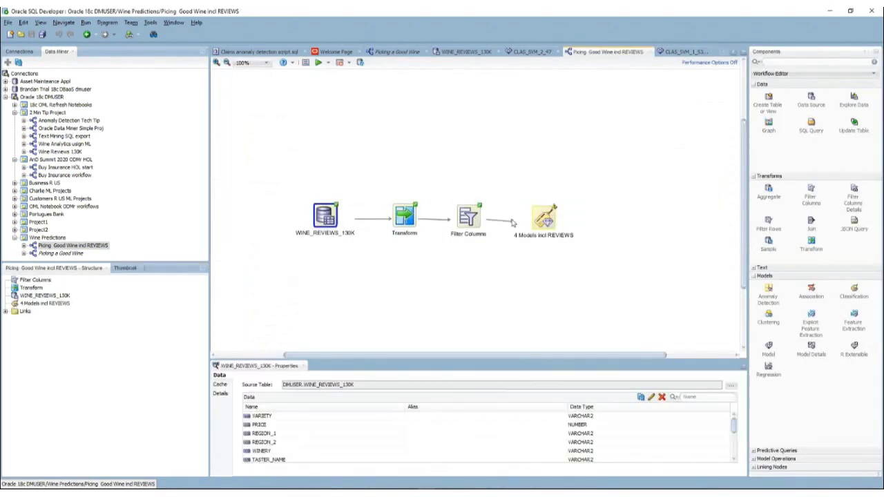
pyautogui.click(404, 216)
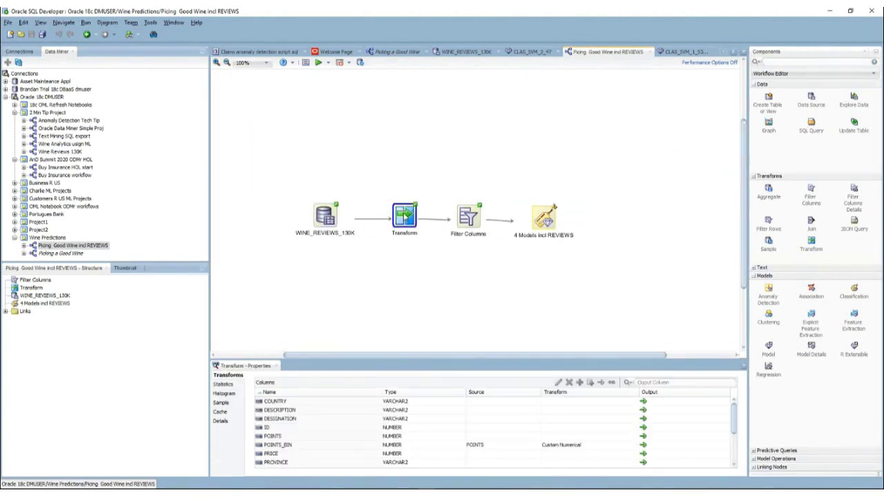
# Review the 4 Models build settings (DESCRIPTION as text, English language) and cancel without saving.
pyautogui.doubleClick(542, 220)
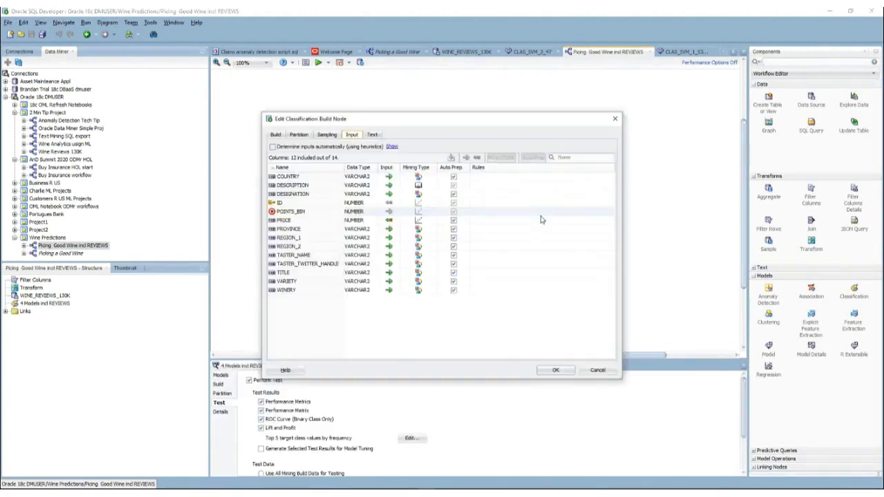
pyautogui.click(418, 186)
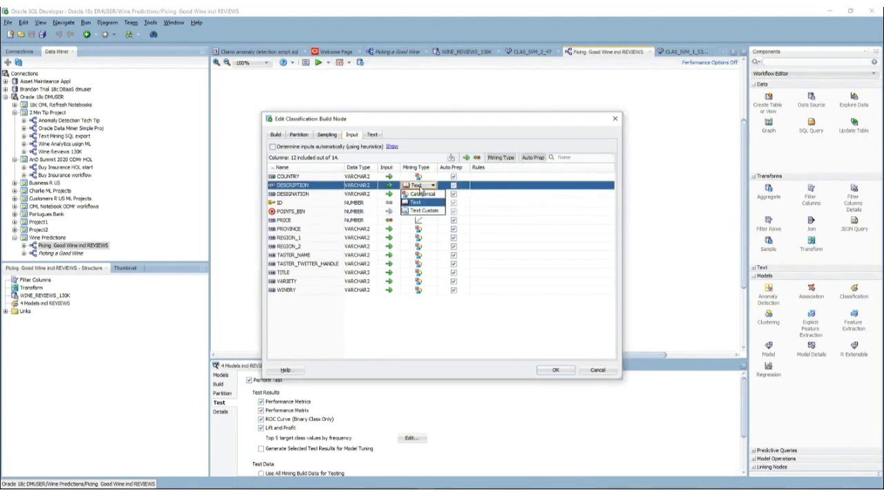
pyautogui.click(420, 205)
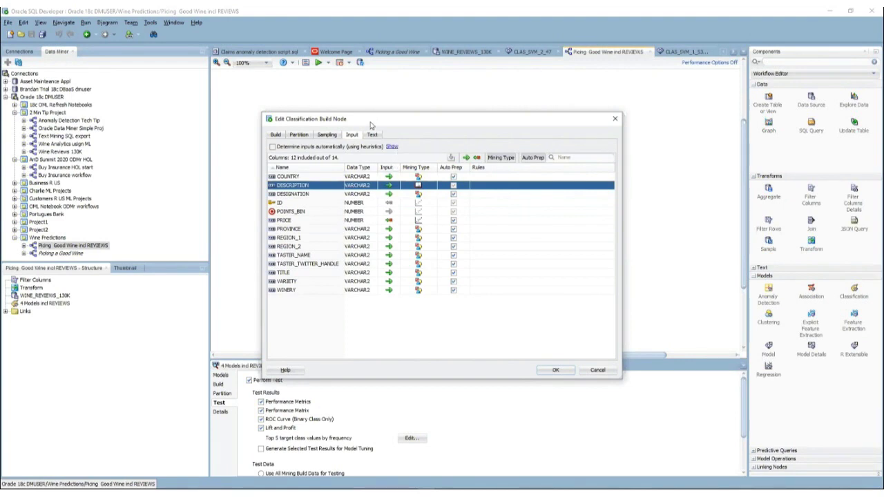
pyautogui.click(374, 135)
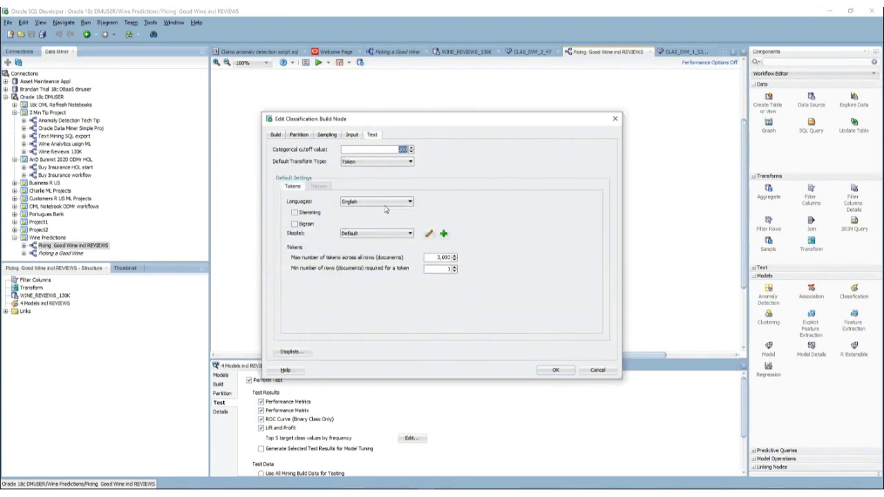
pyautogui.click(384, 203)
pyautogui.click(442, 197)
pyautogui.click(598, 370)
# Open the CLAS_SVM_1_53 model coefficients filtered by 'de' and sorted largest first.
pyautogui.rightClick(546, 215)
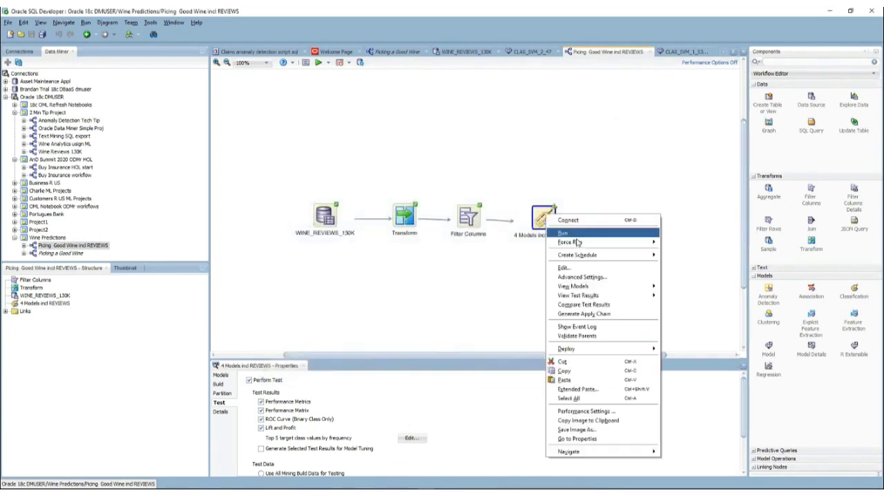
pyautogui.moveTo(575, 286)
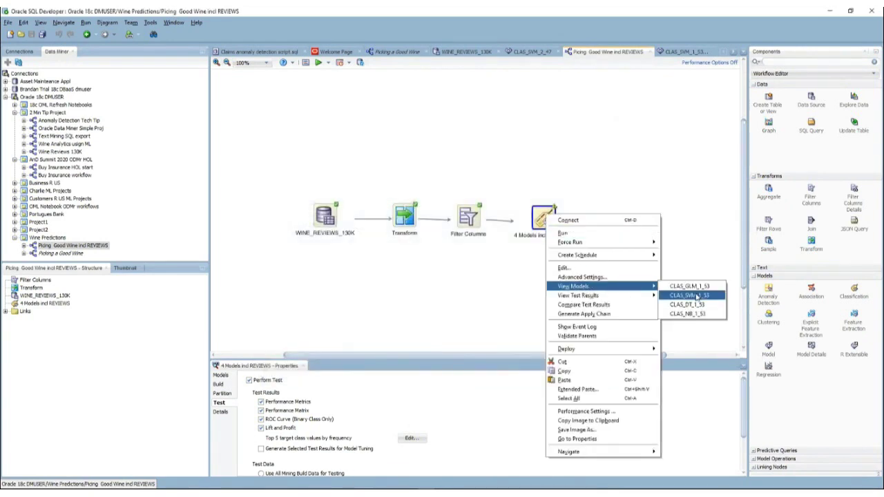
pyautogui.click(701, 296)
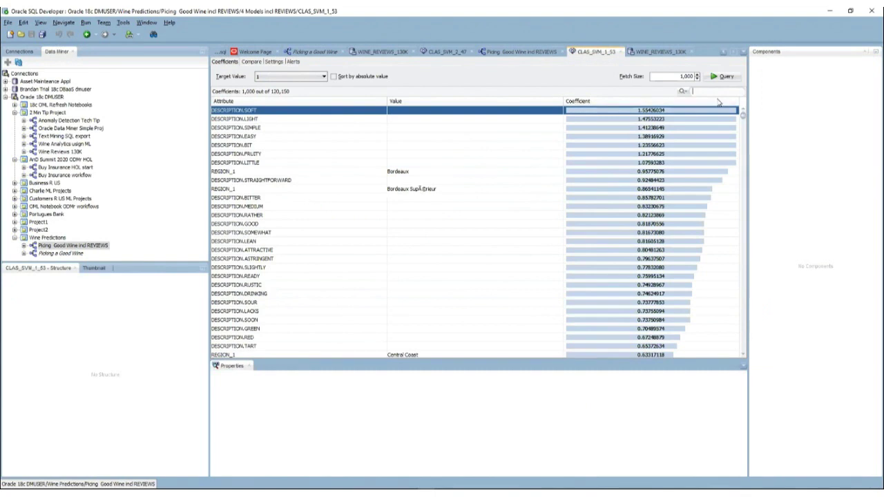
pyautogui.write('desc')
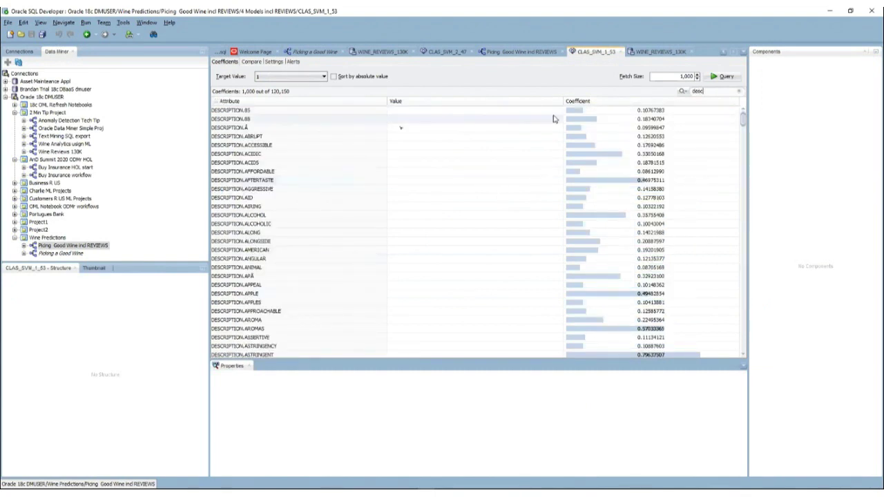
pyautogui.click(604, 104)
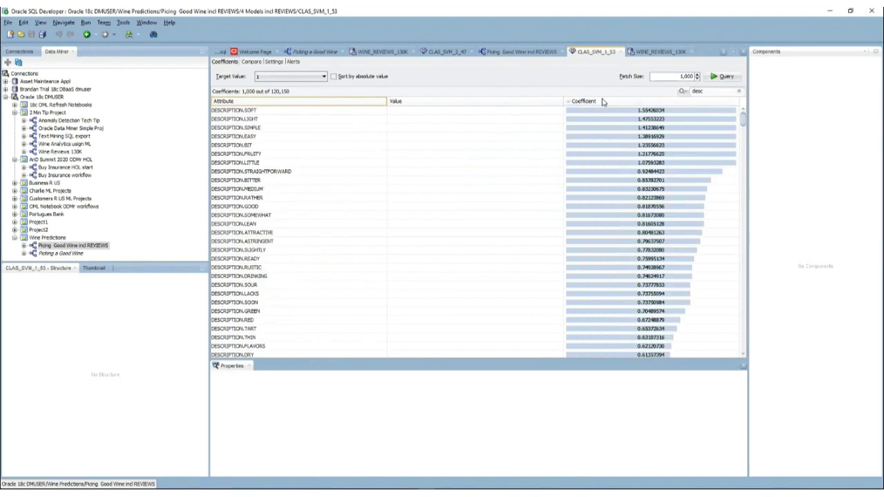
# Re-query target class 1 coefficients sorted by absolute value.
pyautogui.click(294, 78)
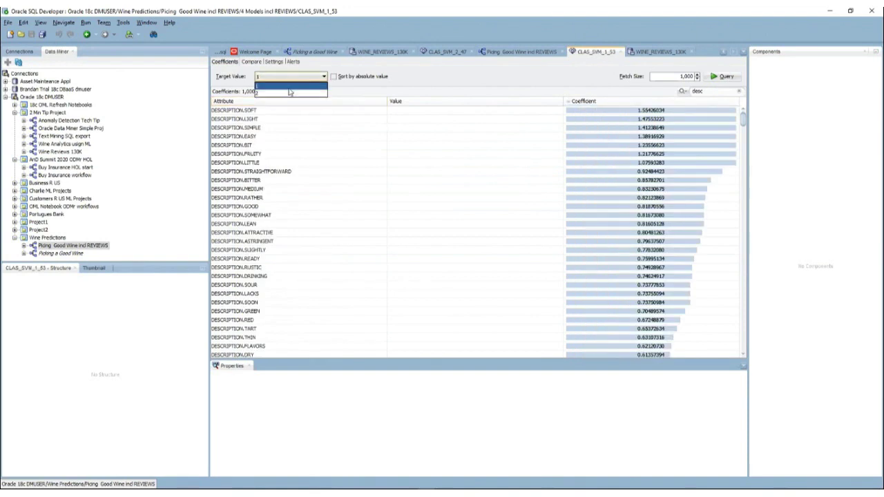
pyautogui.click(290, 87)
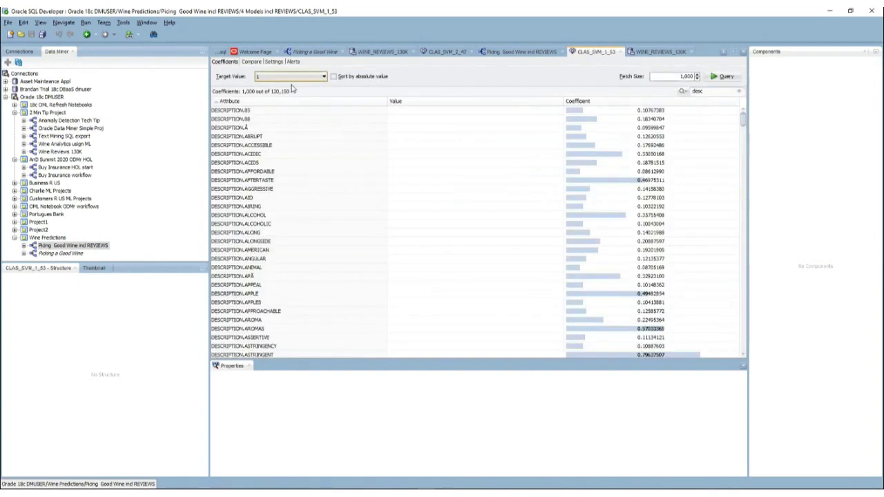
pyautogui.click(601, 103)
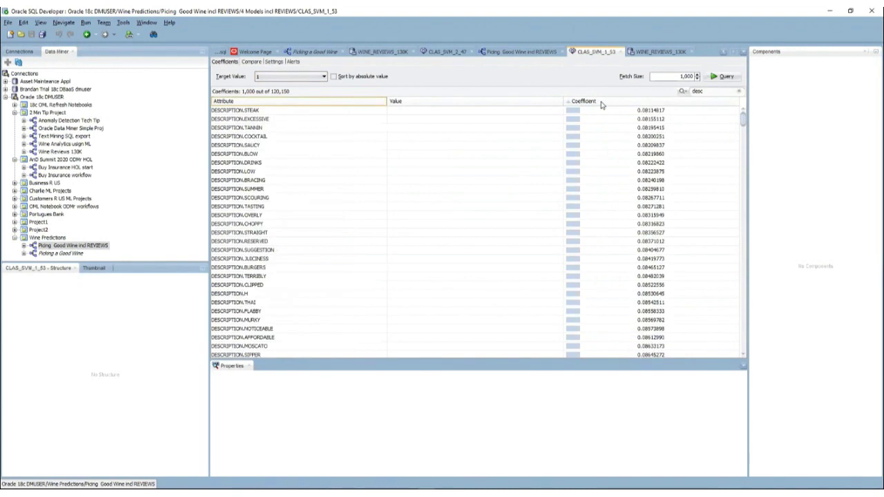
pyautogui.click(600, 104)
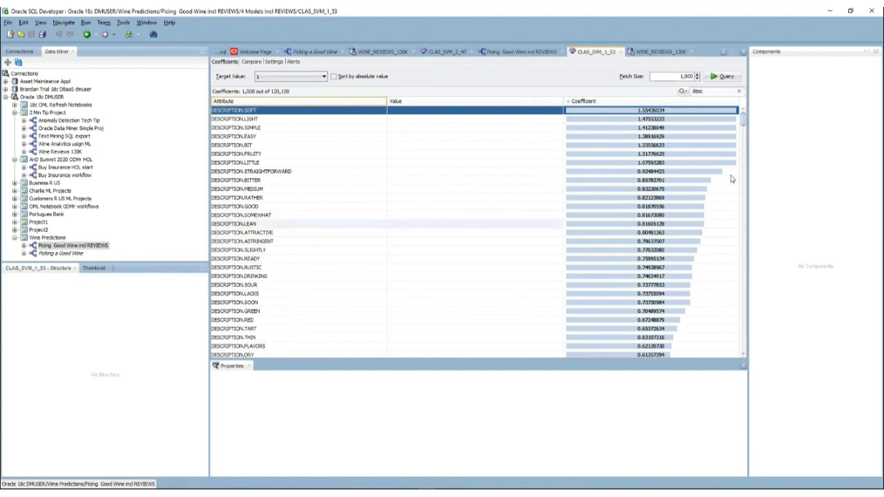
pyautogui.click(351, 77)
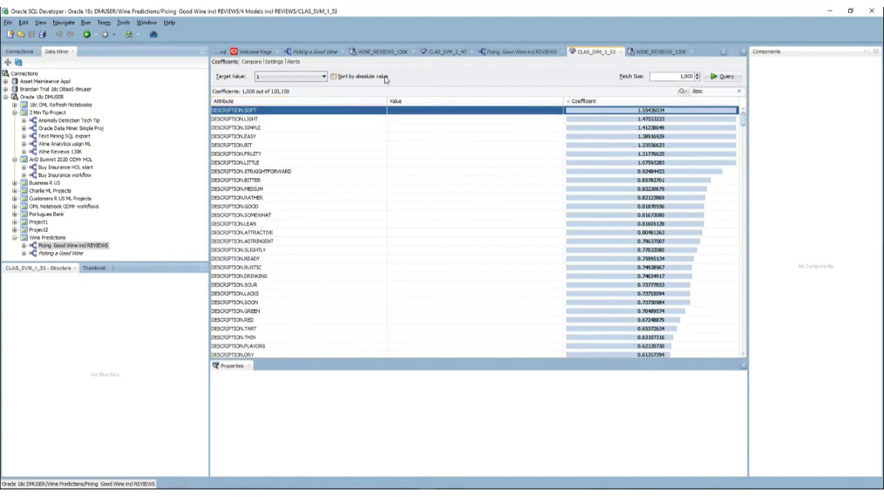
pyautogui.click(722, 77)
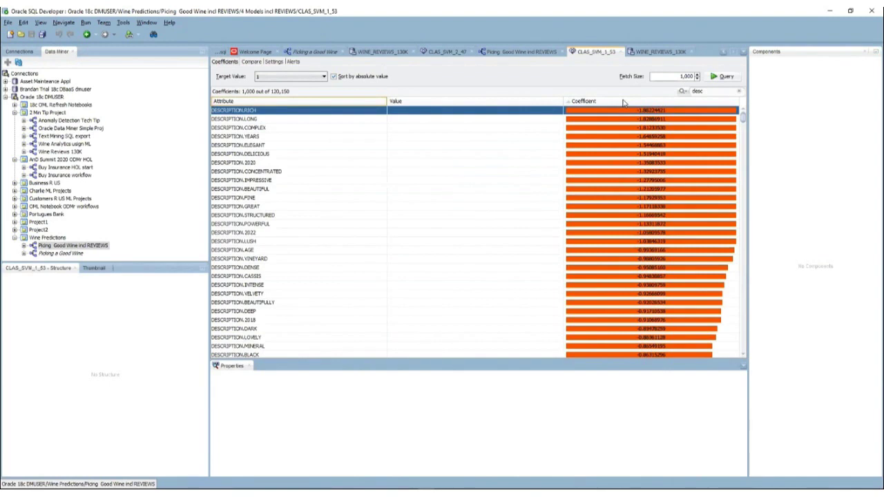
# Load and sort target class 2 coefficients, then return to the Picking a Good Wine workflow.
pyautogui.click(309, 77)
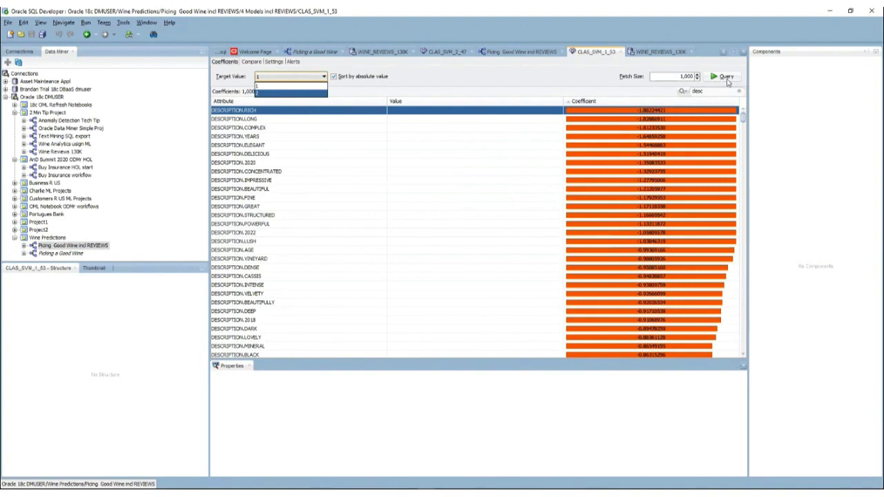
pyautogui.click(725, 79)
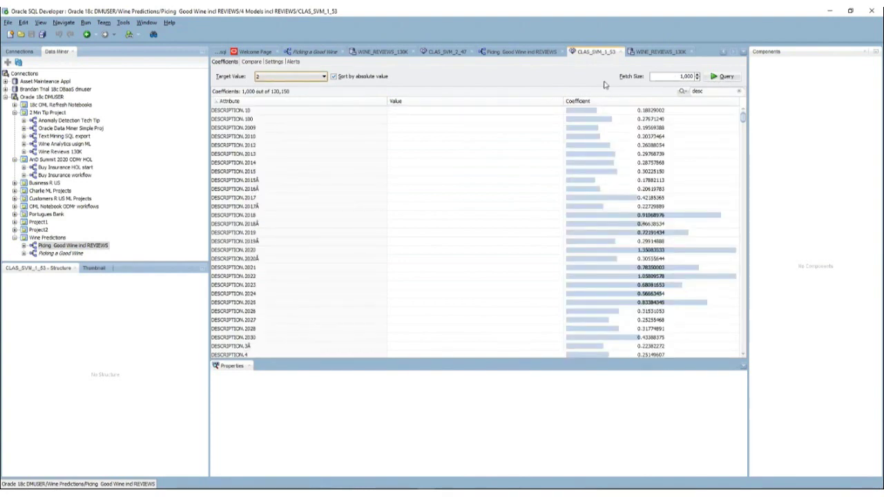
pyautogui.click(638, 103)
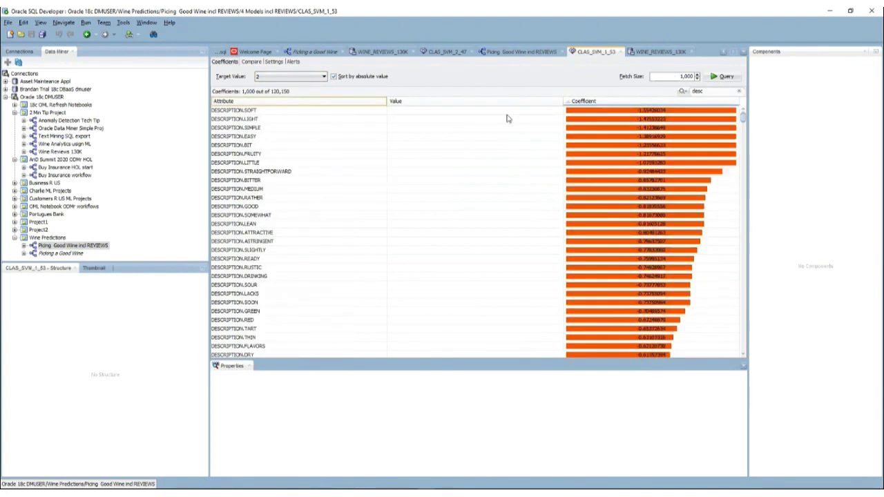
pyautogui.moveTo(742, 118); pyautogui.dragTo(744, 352)
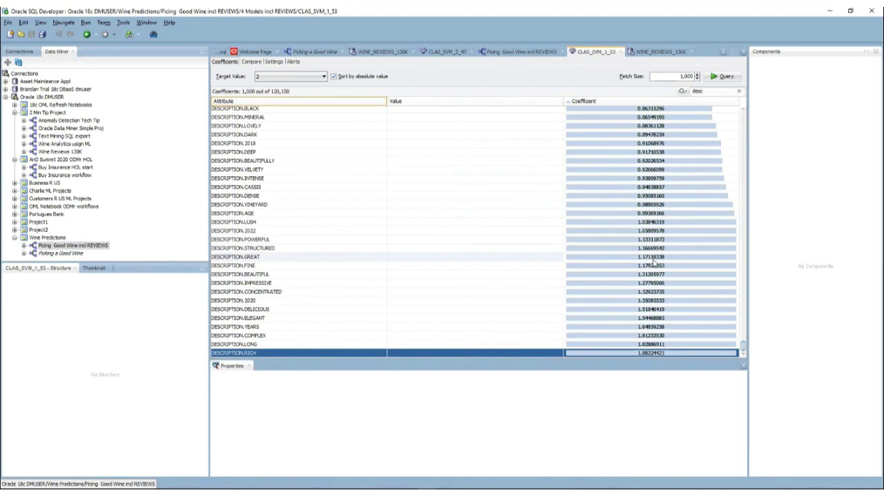
pyautogui.click(315, 52)
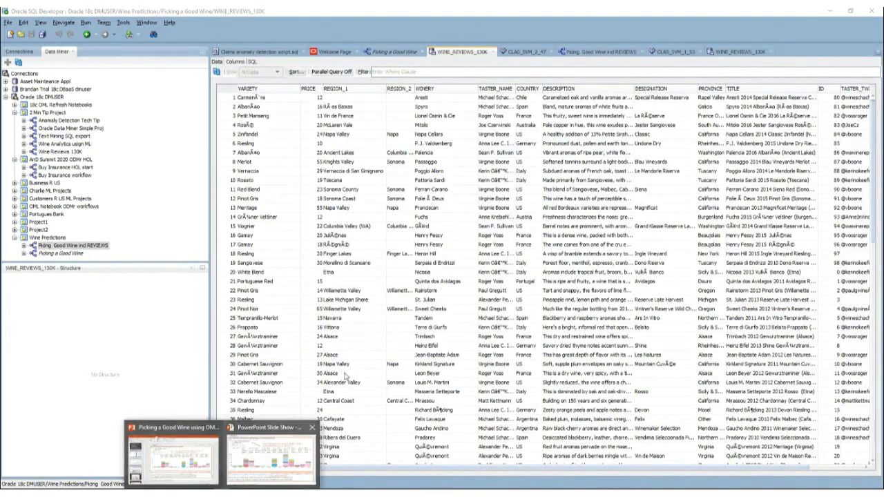
# Advance the PowerPoint slide show to the wines-under-$15 by country slide.
pyautogui.click(254, 456)
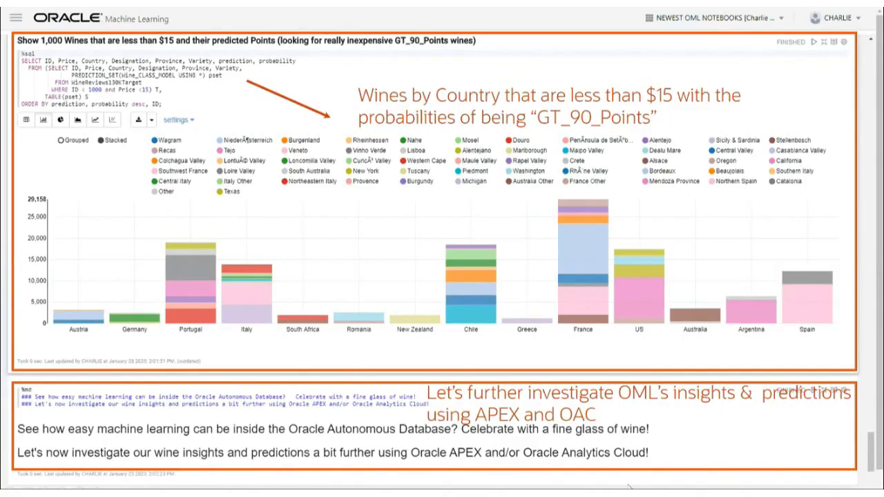
pyautogui.click(629, 486)
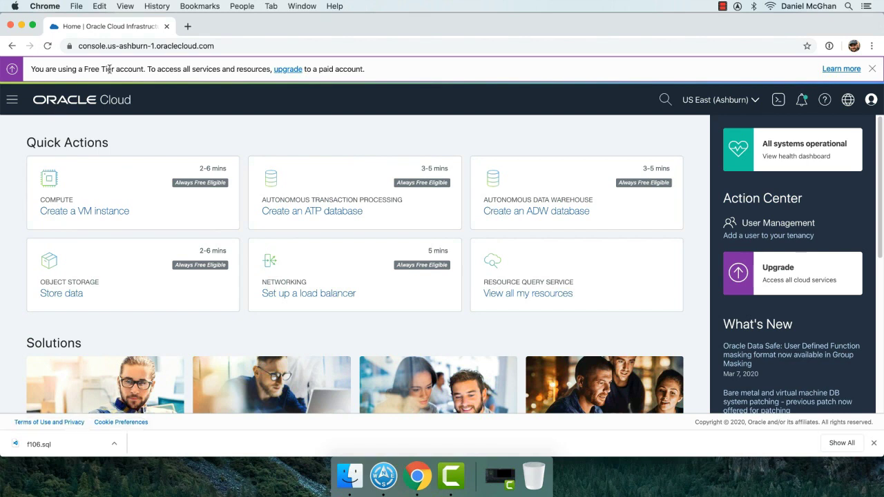
# Open the Oracle Cloud Free Tier page in a new browser tab via oracle.com.
pyautogui.click(188, 28)
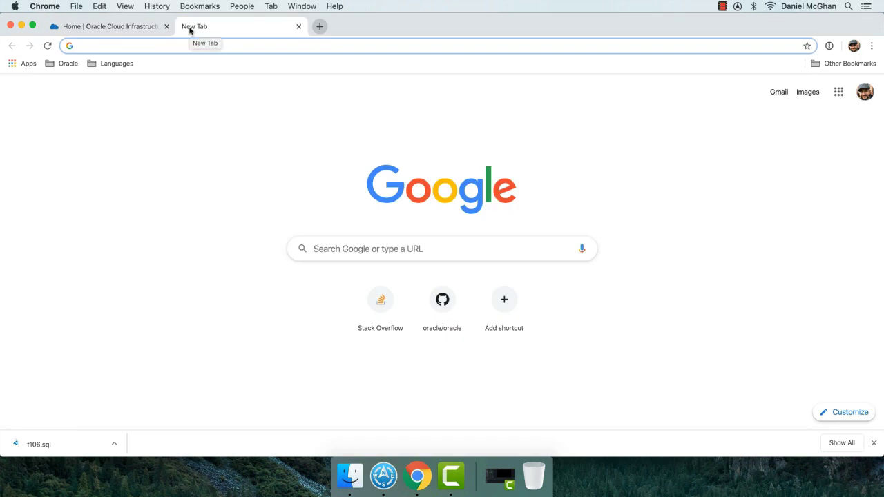
pyautogui.write('clou')
pyautogui.press('BackSpace')
pyautogui.press('BackSpace')
pyautogui.press('BackSpace')
pyautogui.press('BackSpace')
pyautogui.press('BackSpace')
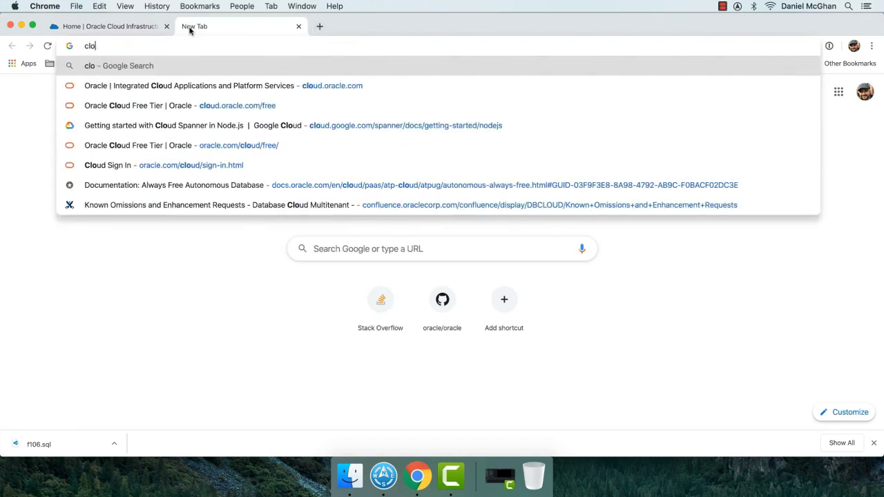
pyautogui.write('oracl')
pyautogui.write('e.c')
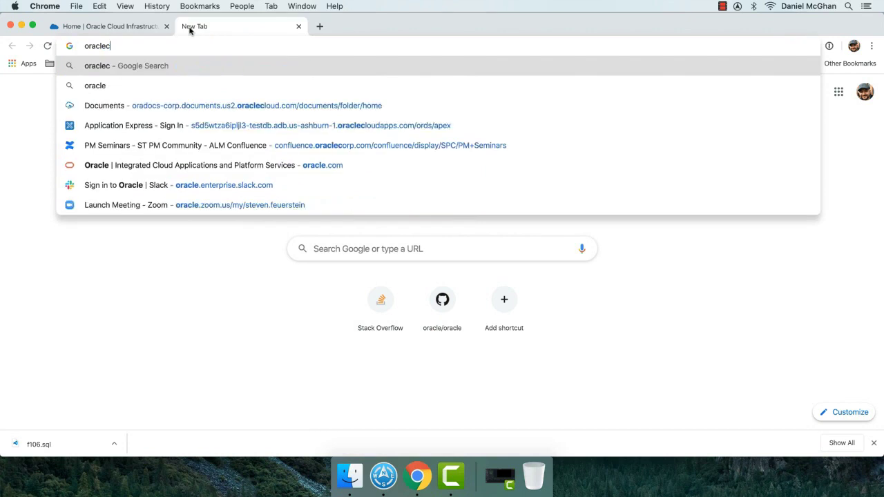
pyautogui.press('BackSpace')
pyautogui.write('.com/')
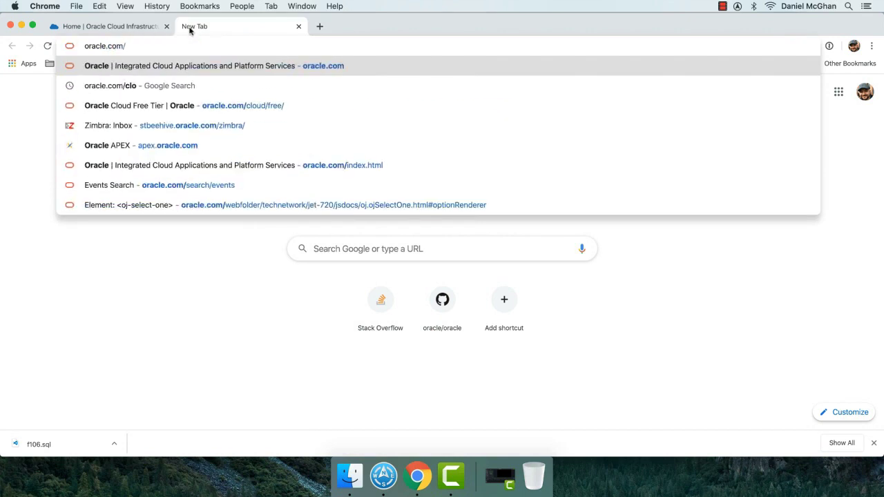
pyautogui.press('Down')
pyautogui.press('Down')
pyautogui.press('Return')
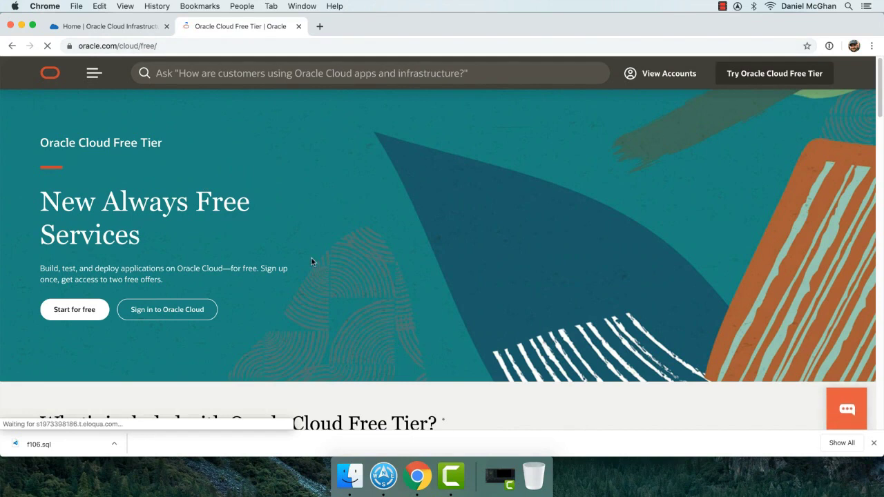
# Scroll to the Always Free services, highlight Databases, then close the Free Tier tab.
pyautogui.scroll(-5, 332, 319)
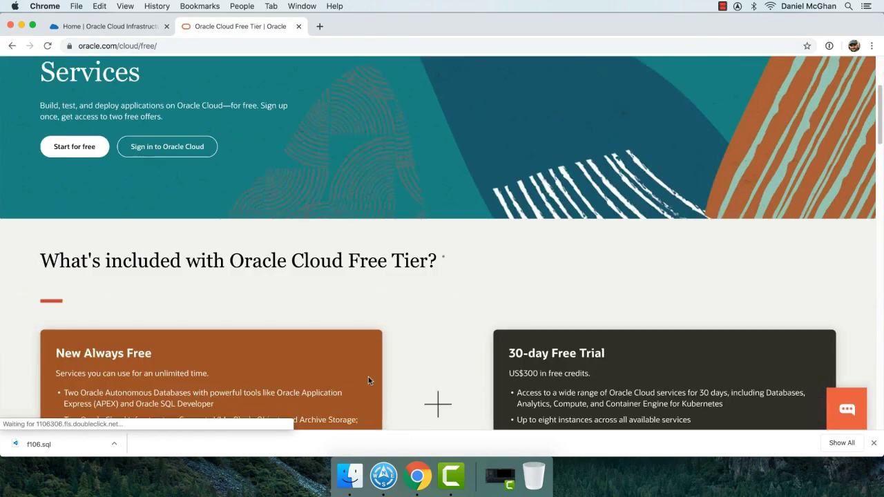
pyautogui.scroll(-15, 368, 377)
pyautogui.scroll(-6, 371, 384)
pyautogui.scroll(-1, 370, 381)
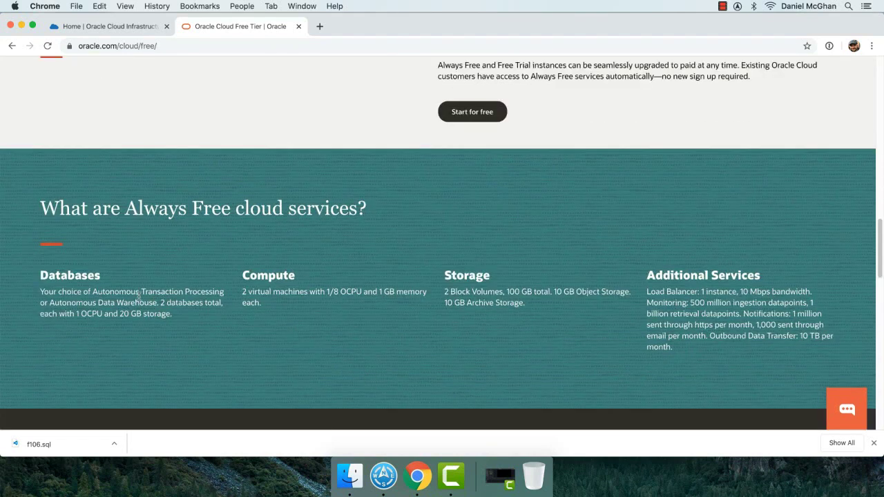
pyautogui.doubleClick(68, 277)
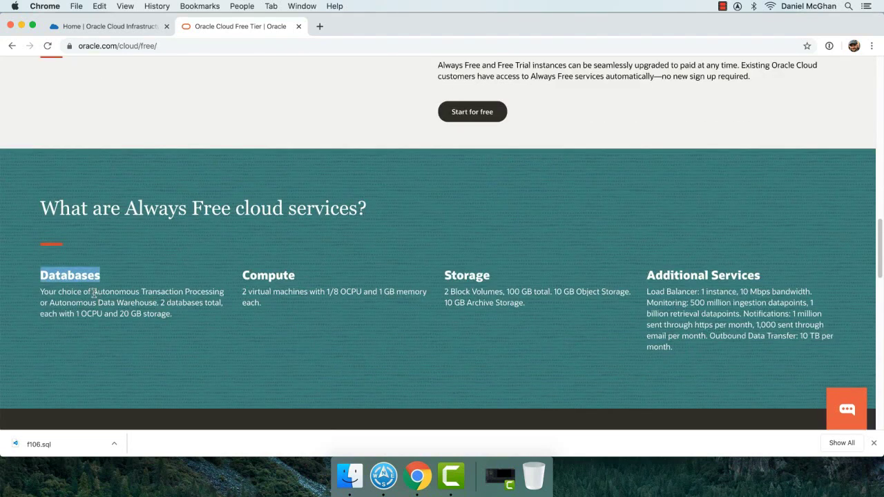
pyautogui.click(170, 301)
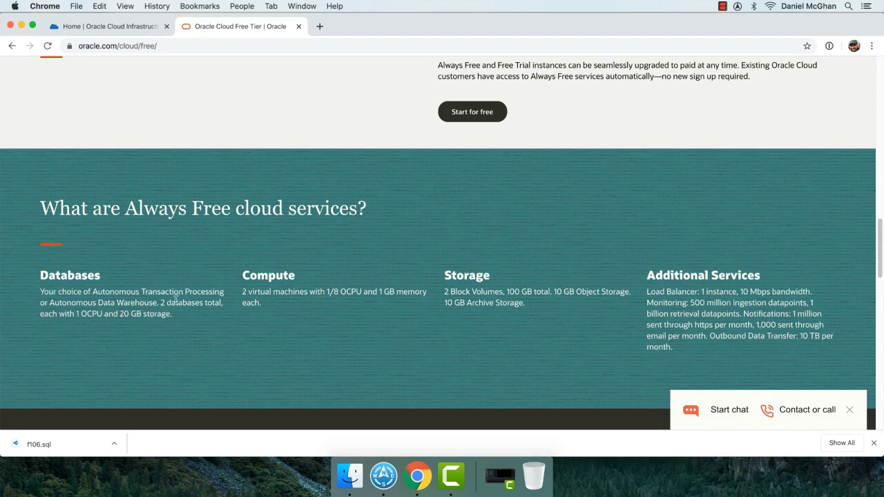
pyautogui.scroll(10, 177, 298)
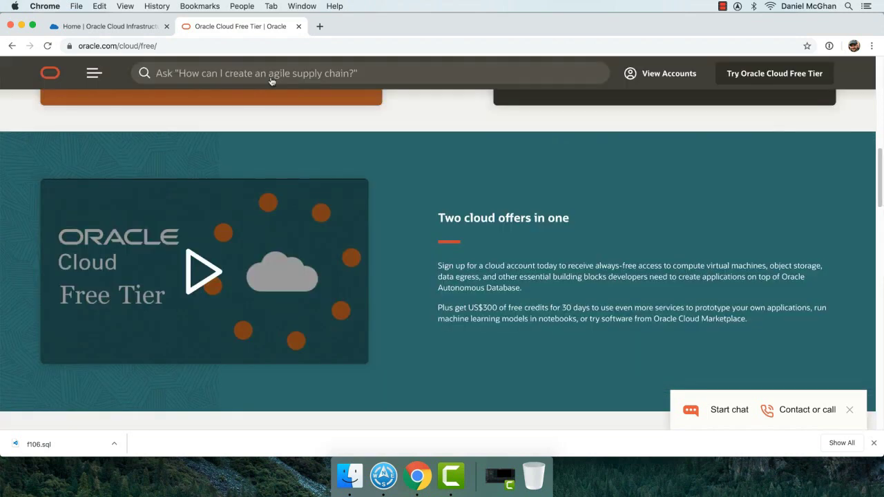
pyautogui.click(298, 26)
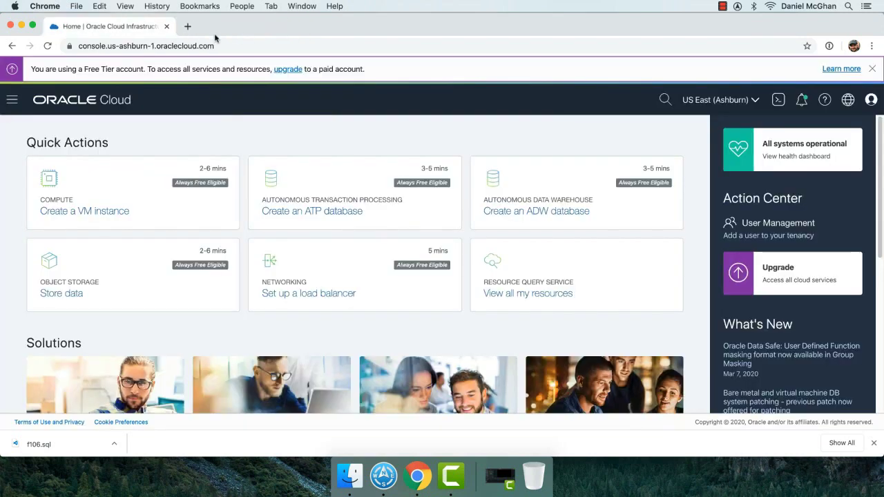
# Go to Autonomous Data Warehouse in the console menu and open the MLDemo database.
pyautogui.click(13, 100)
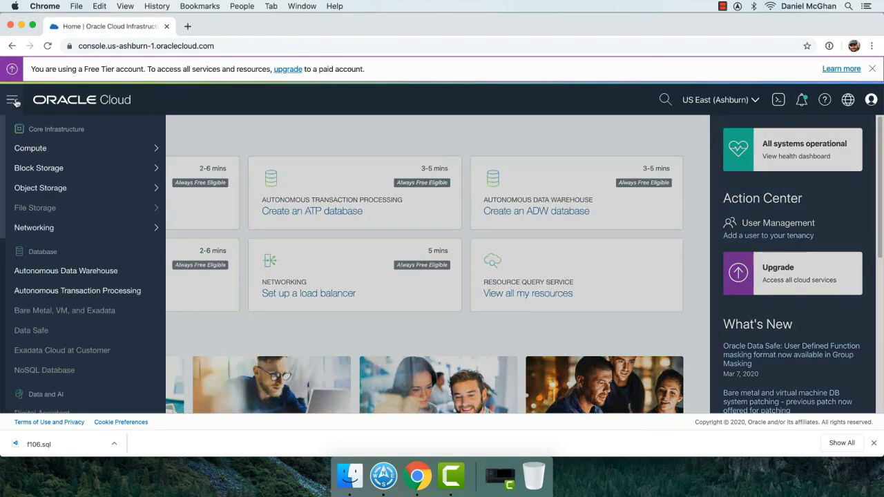
pyautogui.click(91, 276)
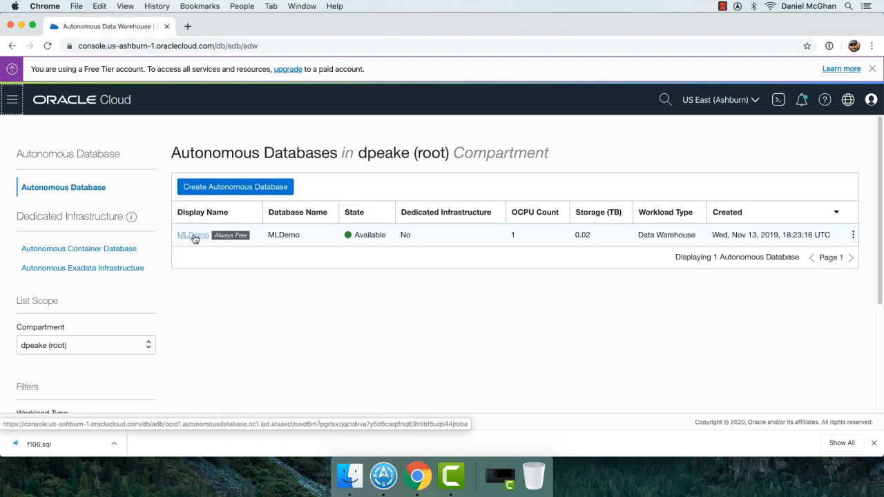
pyautogui.click(193, 235)
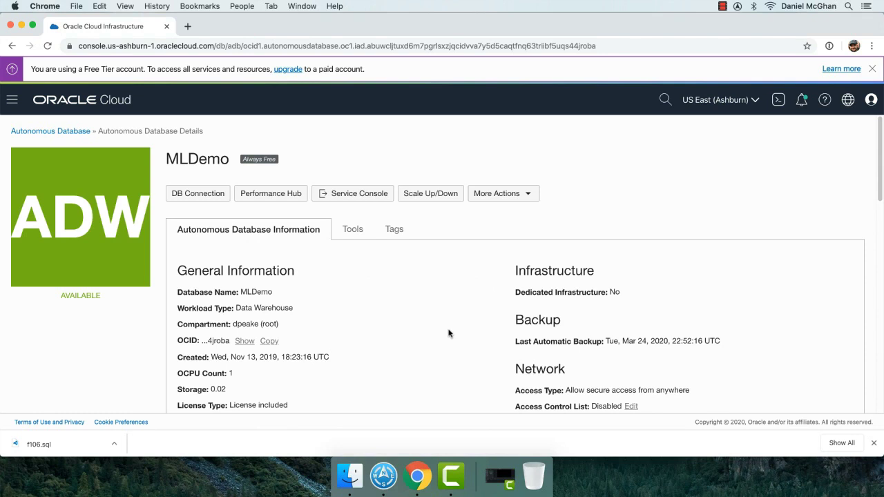
# Launch APEX for MLDemo from the database's Tools tab.
pyautogui.click(350, 230)
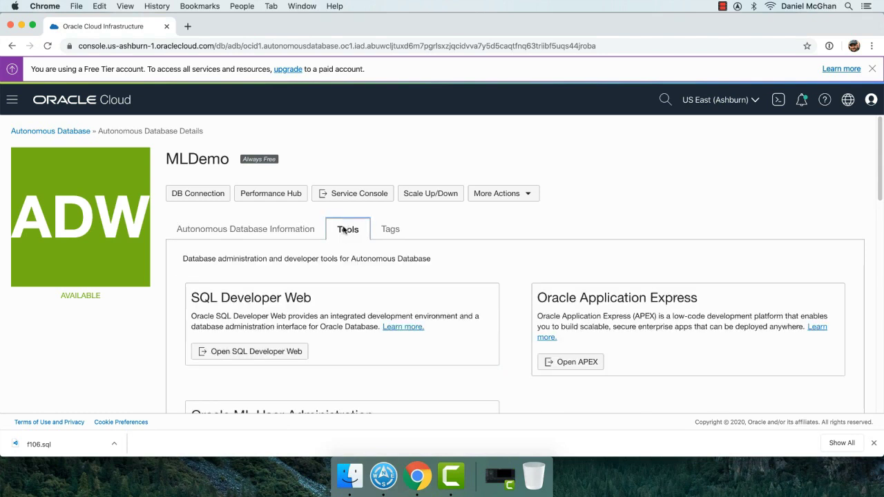
pyautogui.scroll(-3, 352, 249)
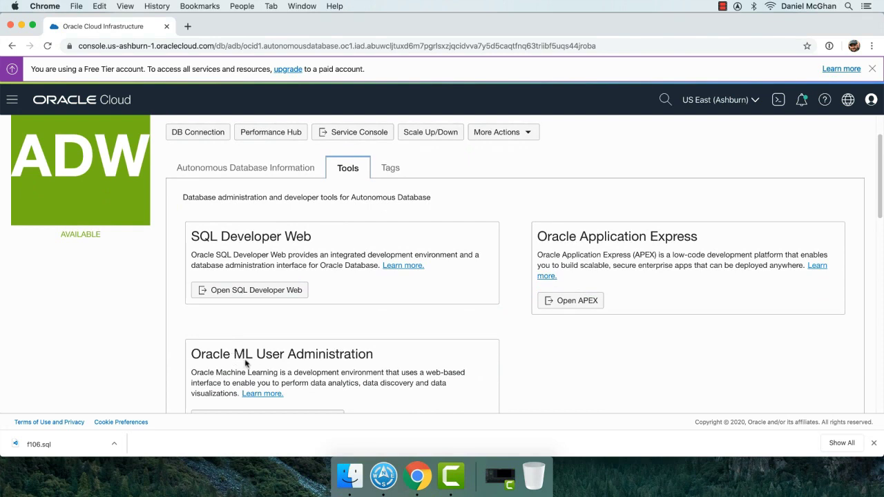
pyautogui.scroll(1, 582, 365)
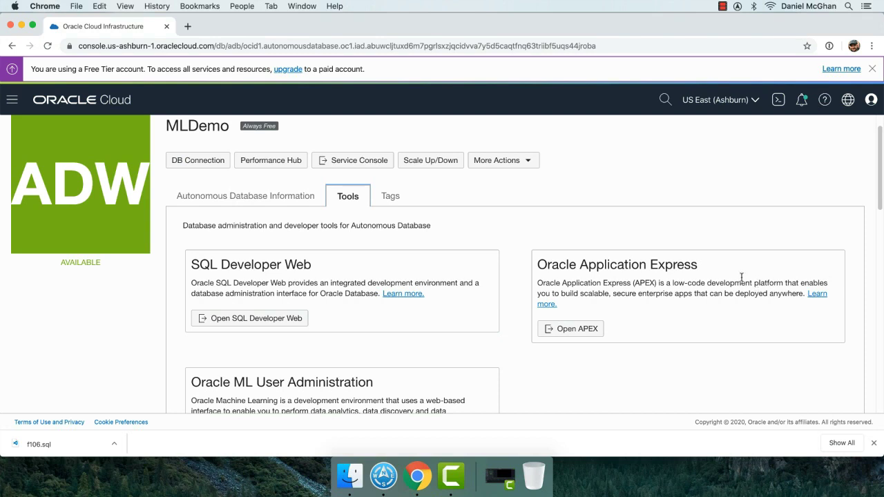
pyautogui.click(571, 330)
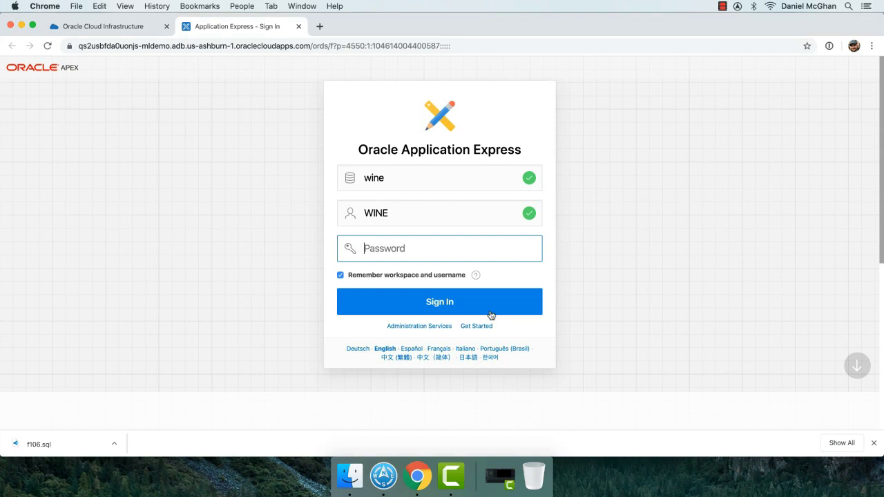
# Enter the account password and sign in to the wine workspace as WINE.
pyautogui.write('****')
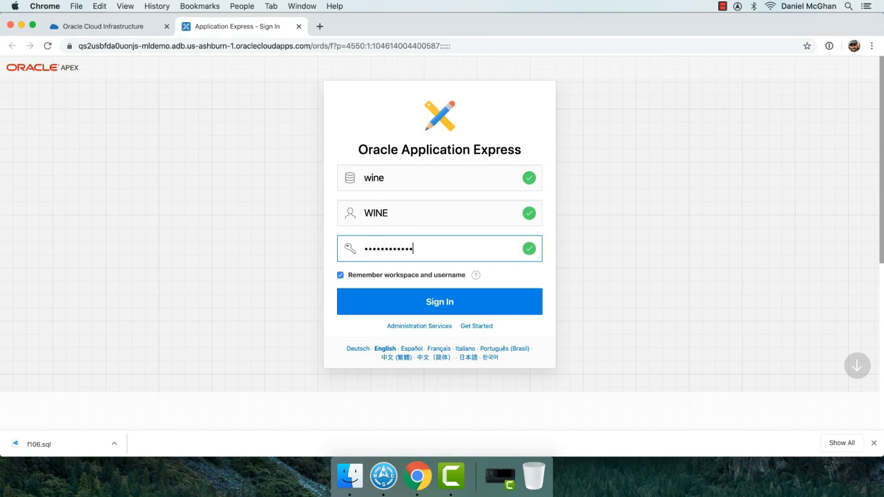
pyautogui.press('Return')
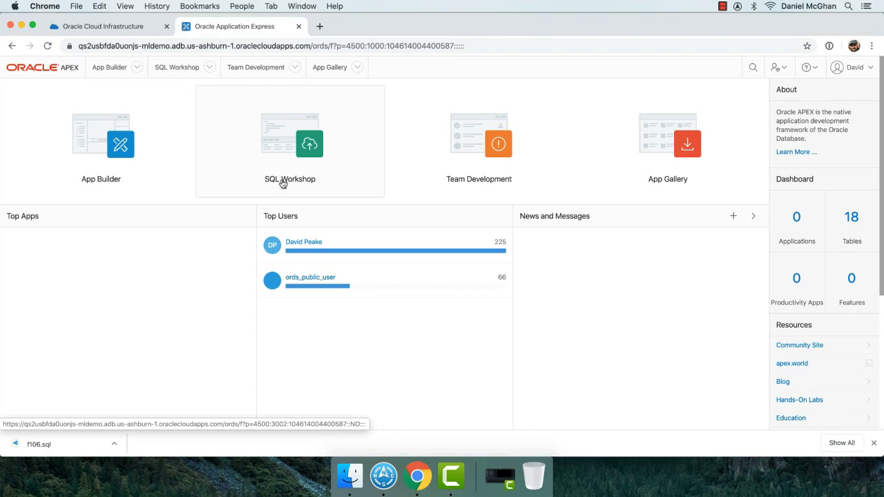
# Open SQL Workshop's Object Browser and view the WINEREVIEWS130K and WINEPREDICTONS table columns.
pyautogui.click(282, 183)
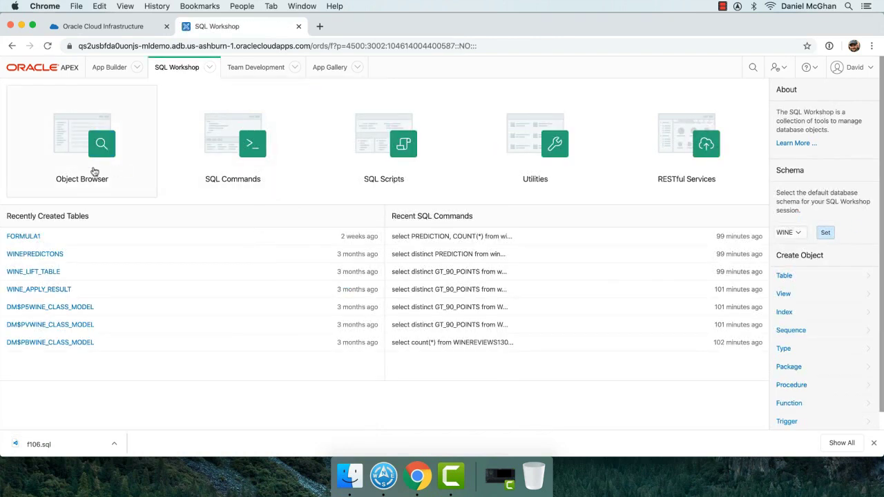
pyautogui.click(94, 171)
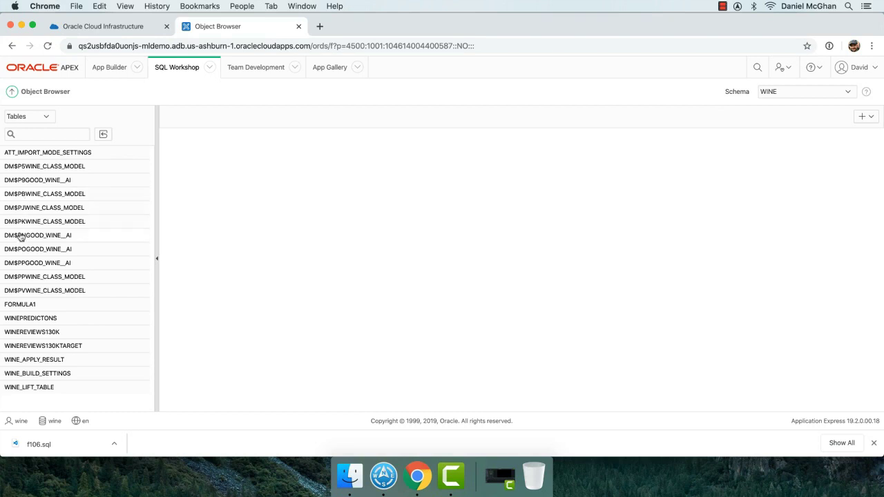
pyautogui.click(12, 337)
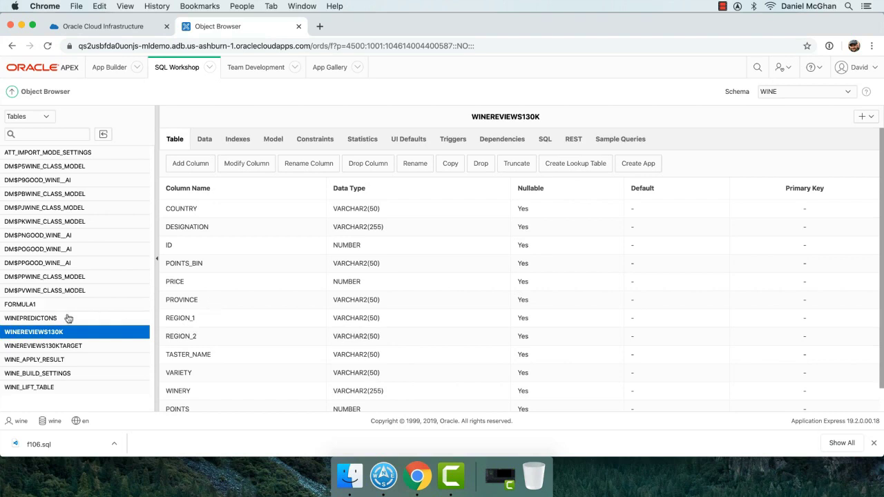
pyautogui.click(27, 320)
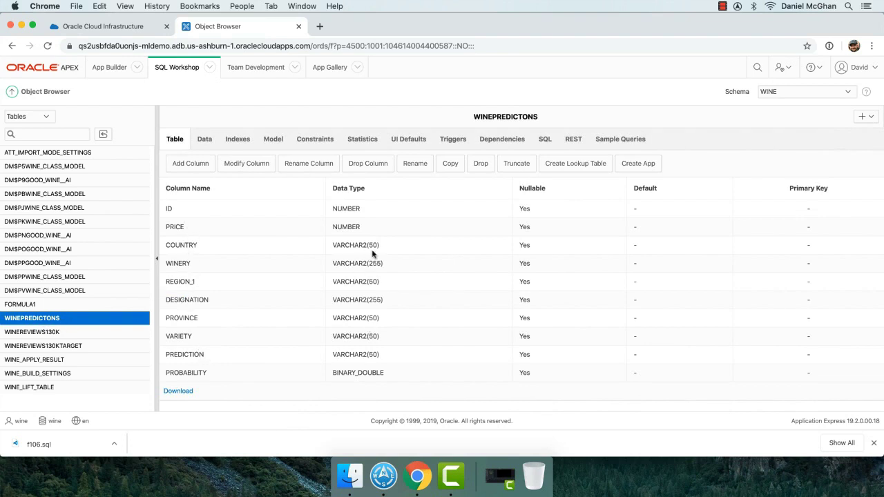
# Show WINEPREDICTONS data and highlight the first row's GT_90_POINTS prediction and probability.
pyautogui.click(205, 141)
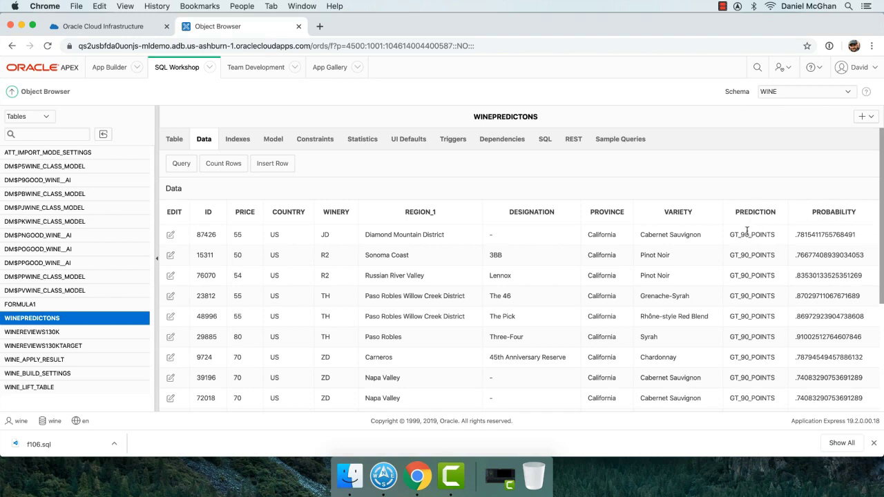
pyautogui.moveTo(730, 235); pyautogui.dragTo(736, 236)
pyautogui.tripleClick(810, 233)
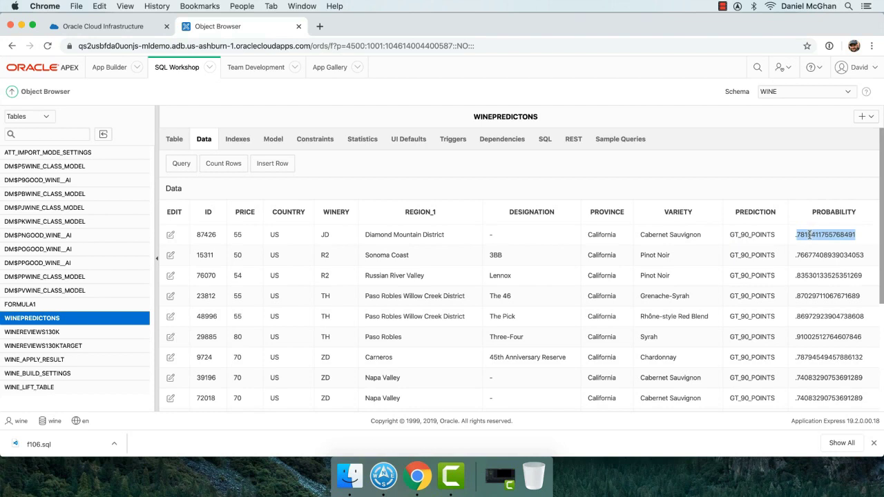
pyautogui.doubleClick(763, 234)
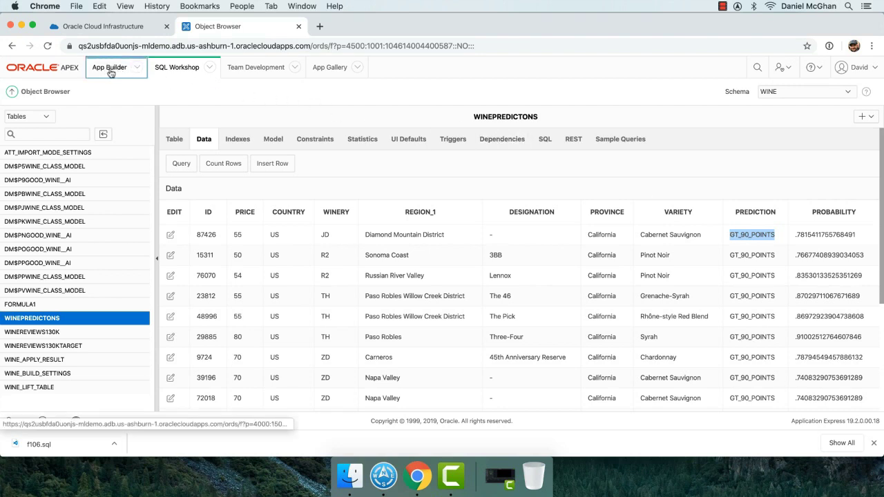
# Start a new App Builder application named 'Wine Predictions' and bring up Add Page.
pyautogui.click(107, 71)
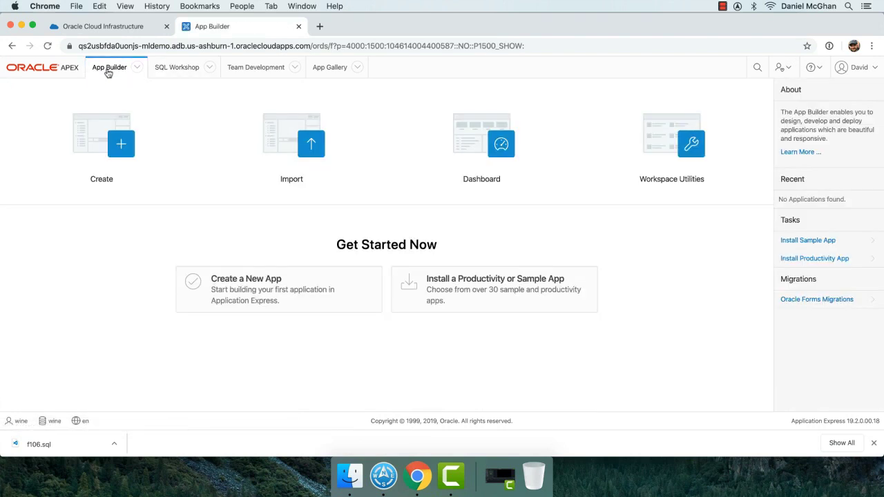
pyautogui.click(171, 283)
pyautogui.click(114, 170)
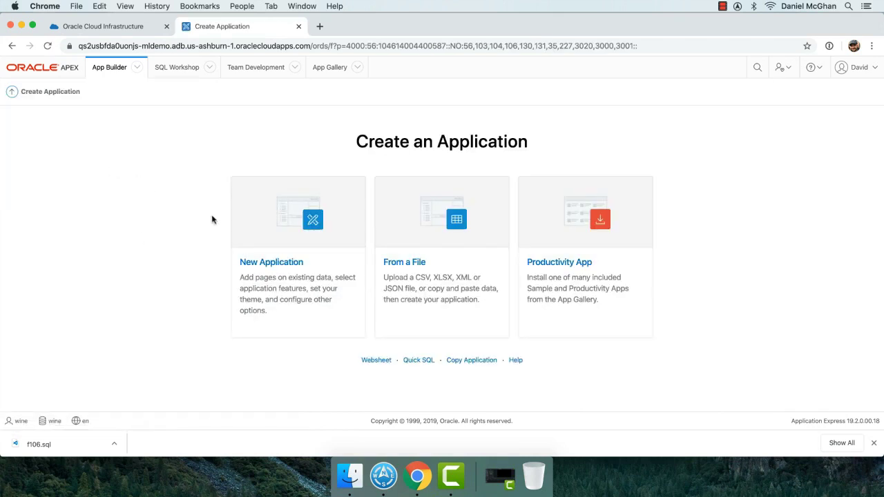
pyautogui.click(270, 251)
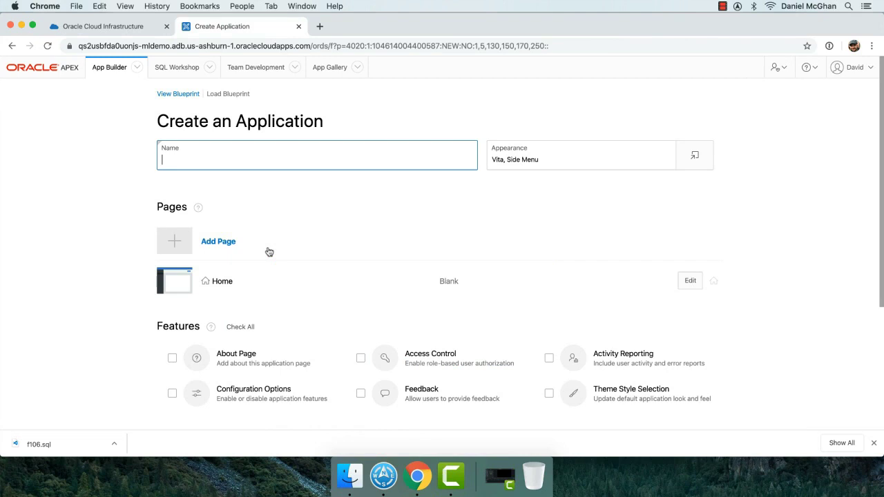
pyautogui.write('Win')
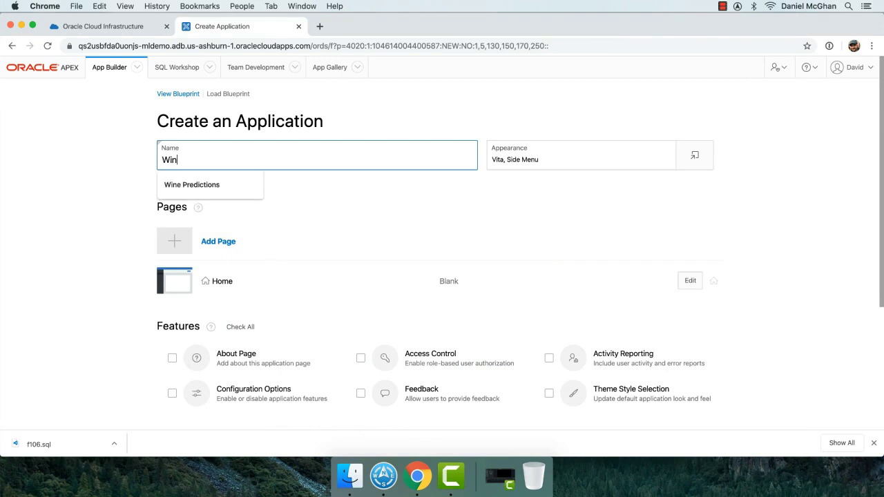
pyautogui.press('Down')
pyautogui.press('Return')
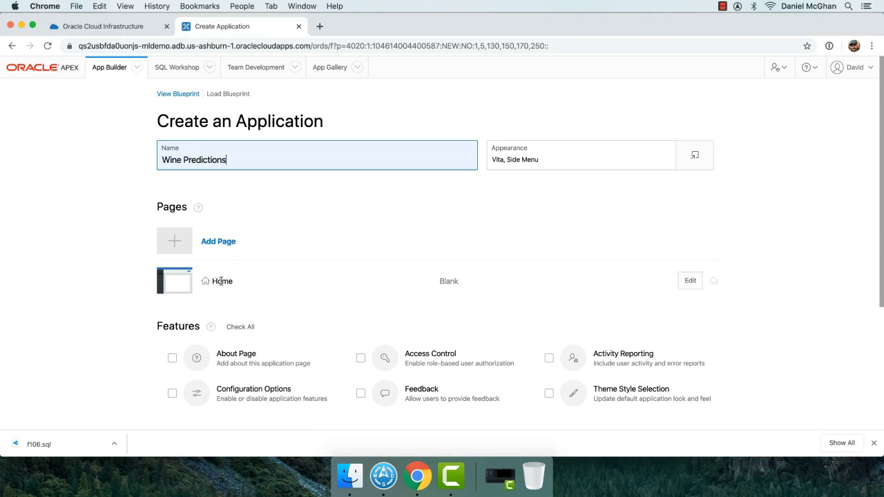
pyautogui.doubleClick(447, 282)
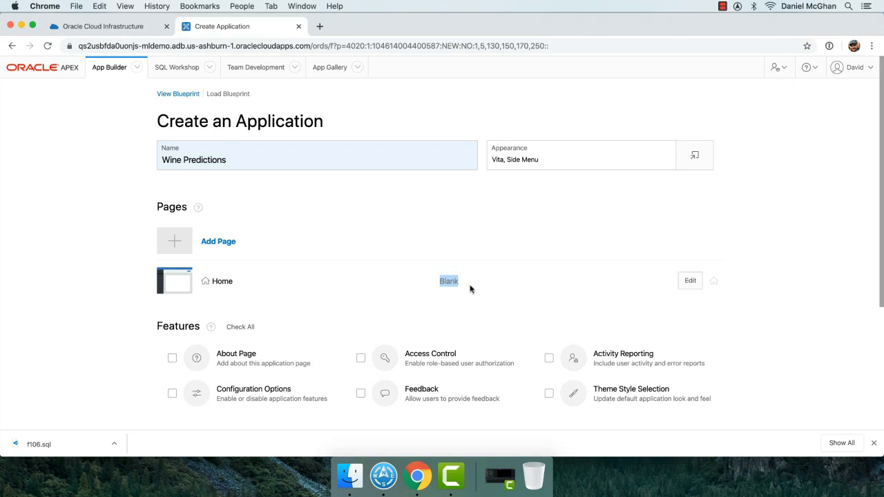
pyautogui.click(216, 242)
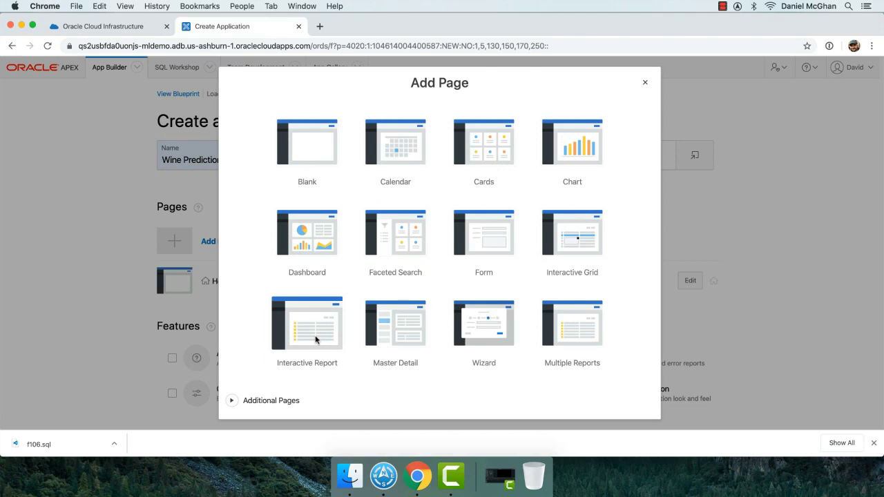
# Add a Predictions interactive report page sourced from the WINEPREDICTONS table.
pyautogui.click(316, 339)
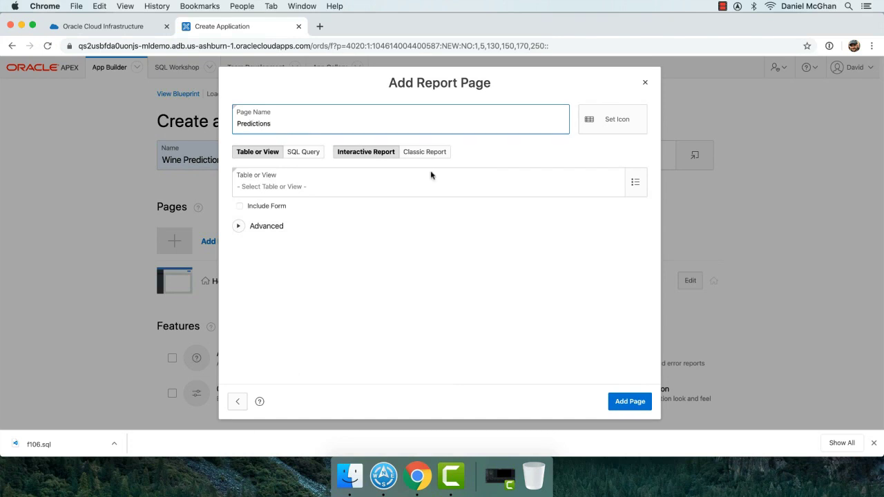
pyautogui.click(635, 182)
pyautogui.scroll(-10, 406, 267)
pyautogui.scroll(-6, 397, 303)
pyautogui.scroll(-4, 398, 311)
pyautogui.click(389, 329)
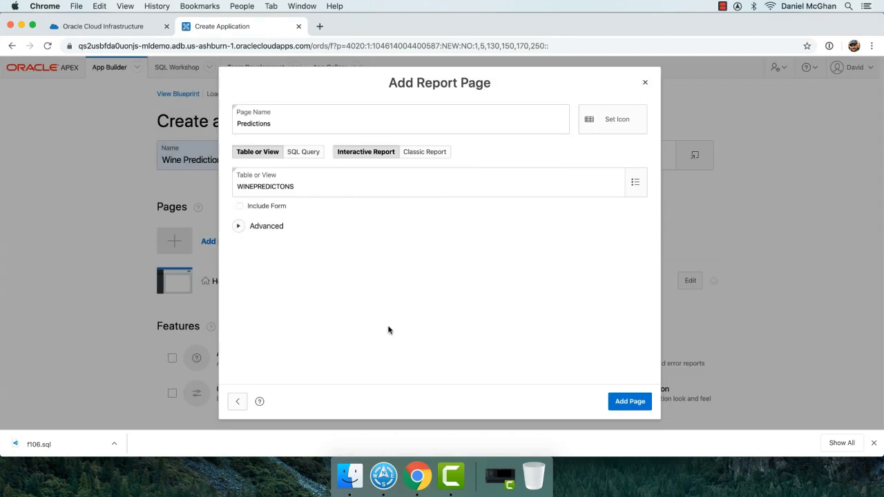
pyautogui.click(634, 404)
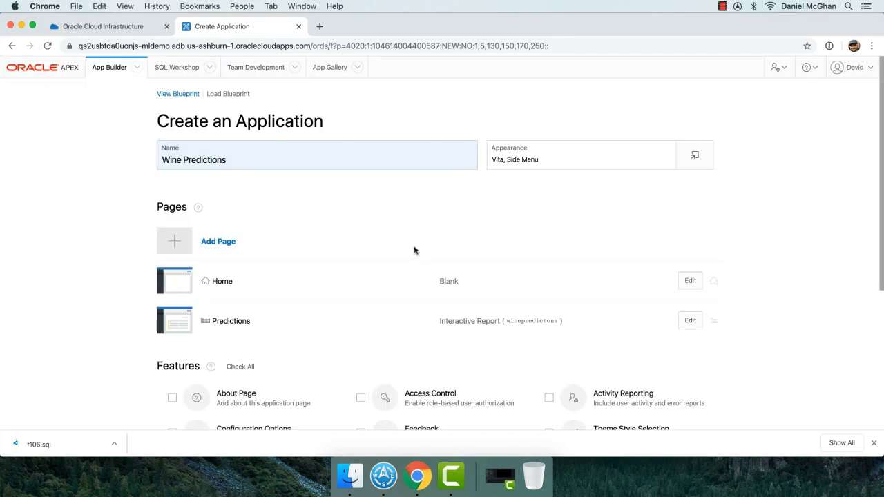
# Create the Wine Predictions application as Application 100.
pyautogui.scroll(-2, 283, 239)
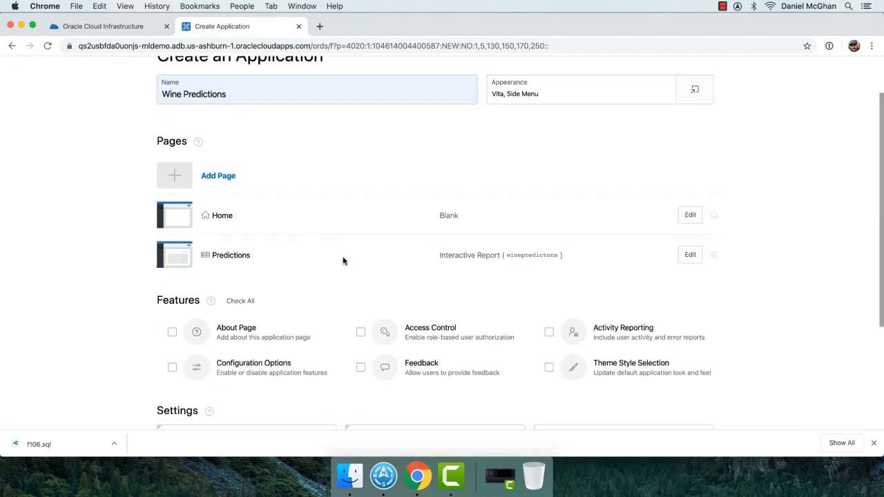
pyautogui.scroll(-1, 339, 284)
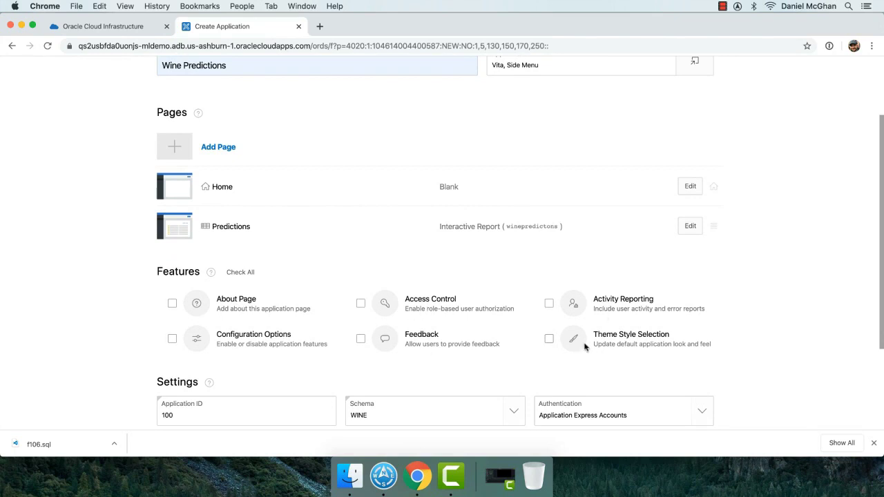
pyautogui.scroll(-3, 336, 304)
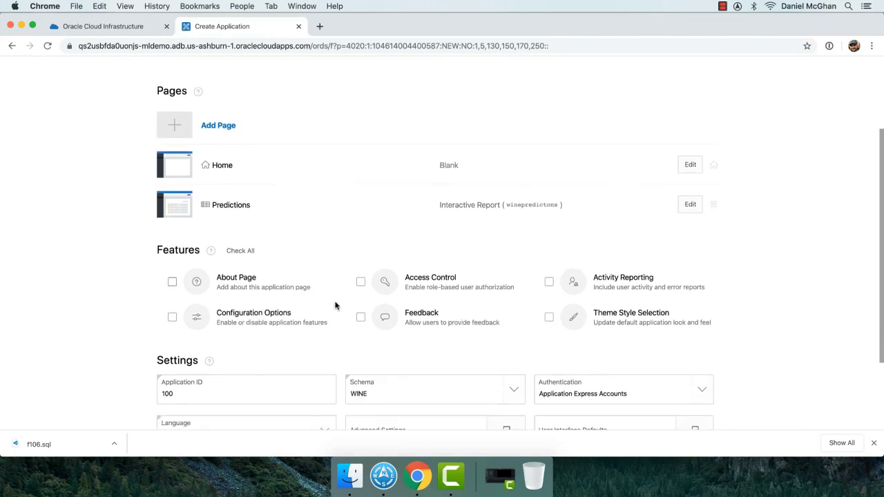
pyautogui.scroll(-1, 338, 308)
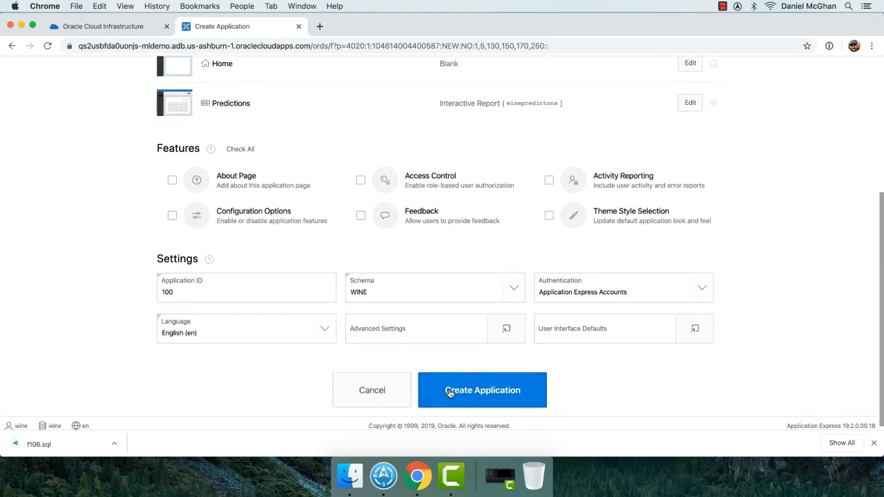
pyautogui.click(486, 395)
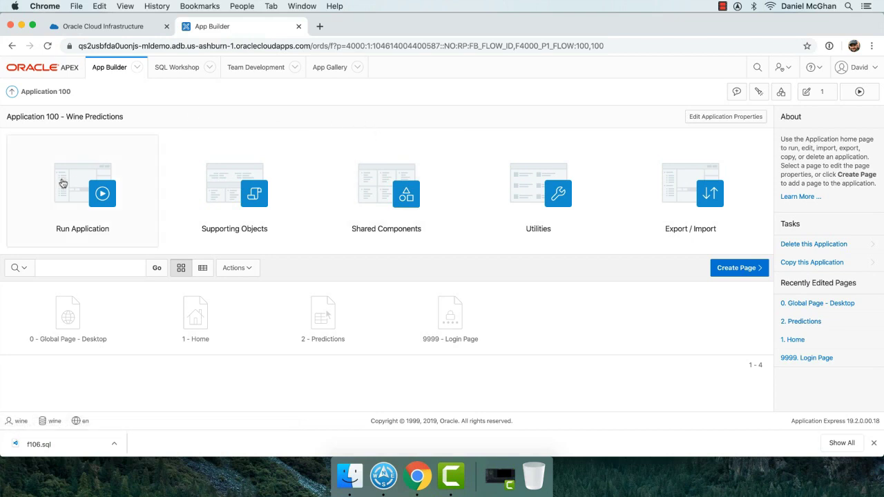
# Run the Wine Predictions app to open its sign-in page in a new tab, then return to App Builder.
pyautogui.click(77, 197)
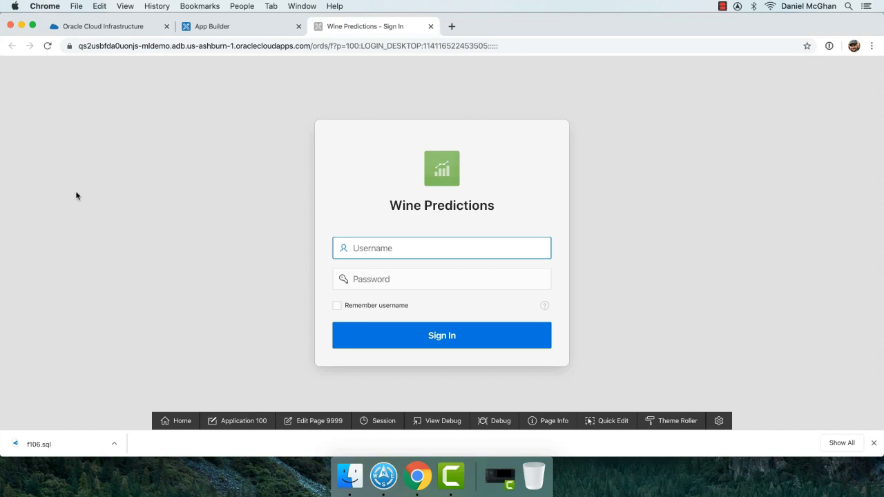
pyautogui.click(207, 28)
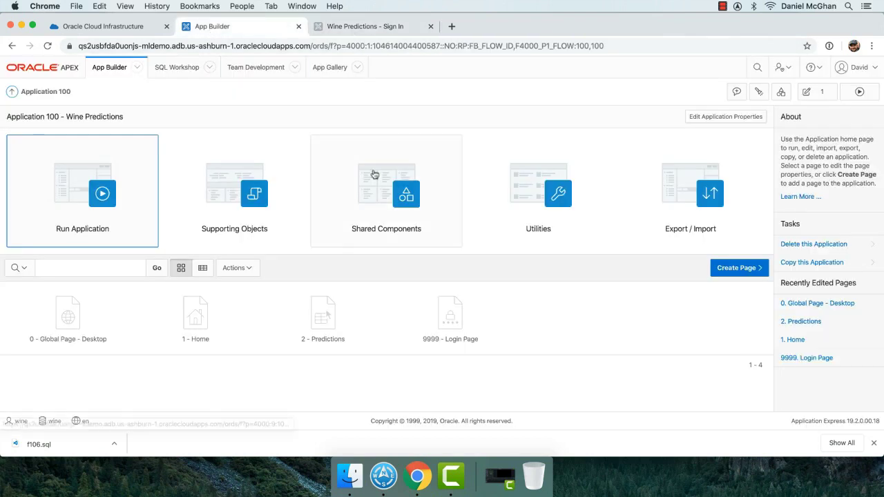
# Create a gallery authentication scheme 'No auth' of type No Authentication and make it current.
pyautogui.click(379, 203)
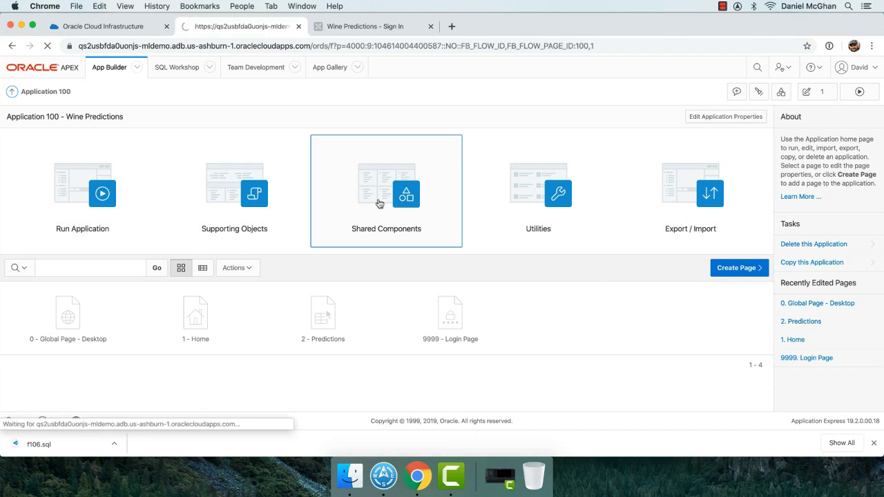
pyautogui.click(339, 161)
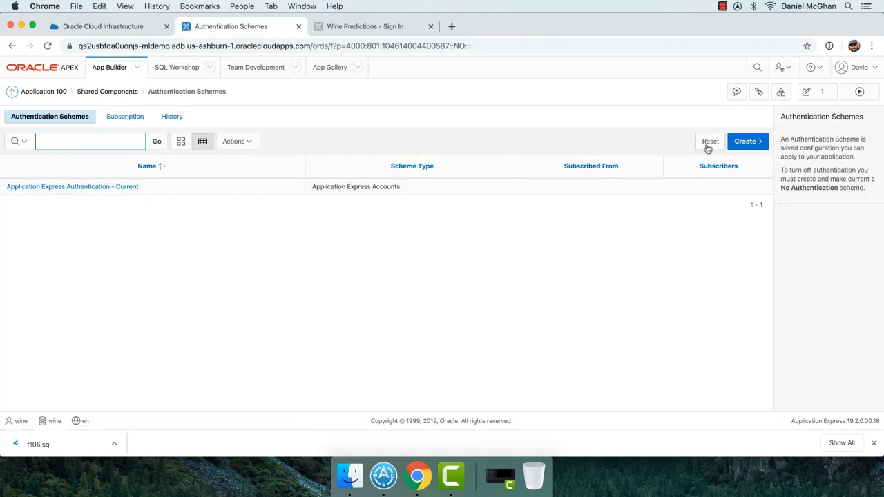
pyautogui.click(745, 142)
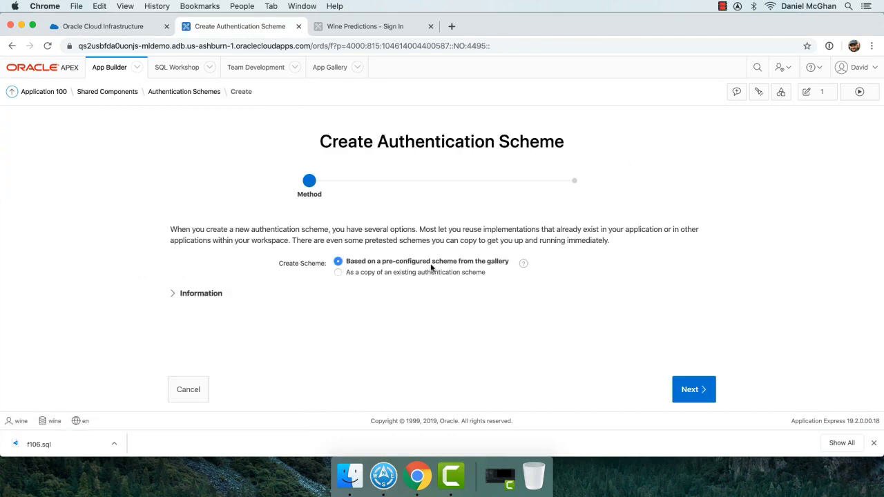
pyautogui.click(683, 386)
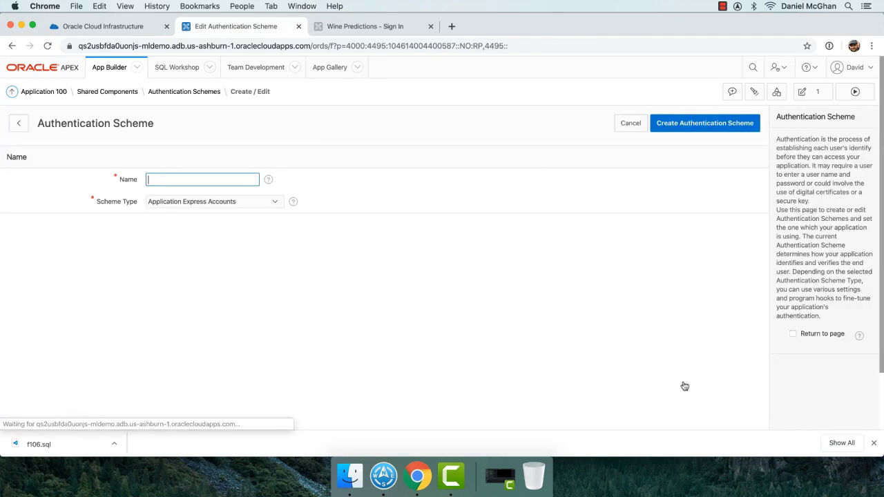
pyautogui.click(192, 202)
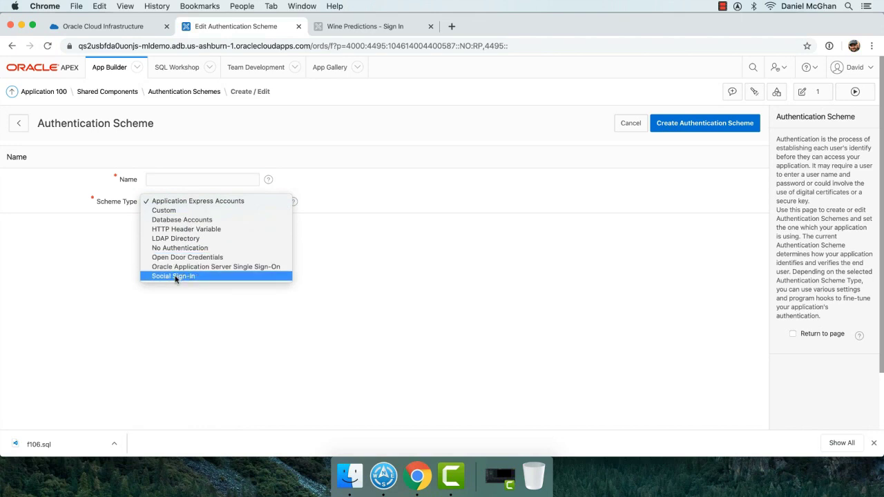
pyautogui.click(194, 180)
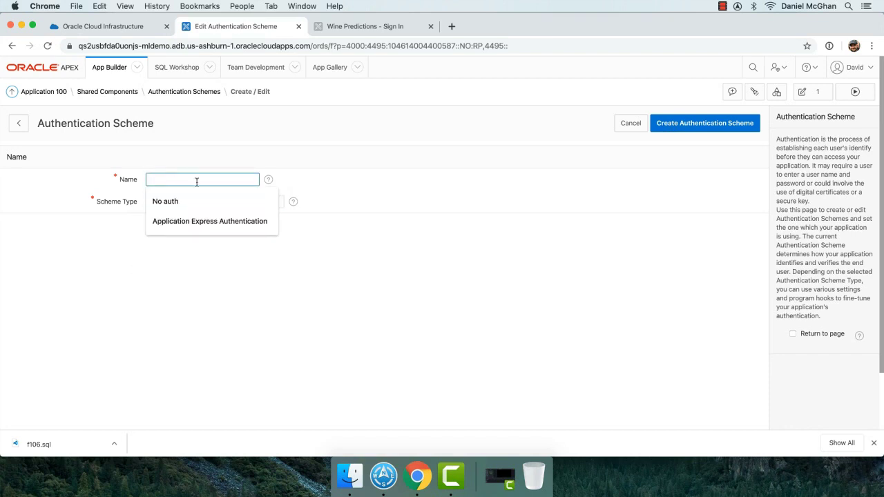
pyautogui.click(175, 200)
pyautogui.click(181, 201)
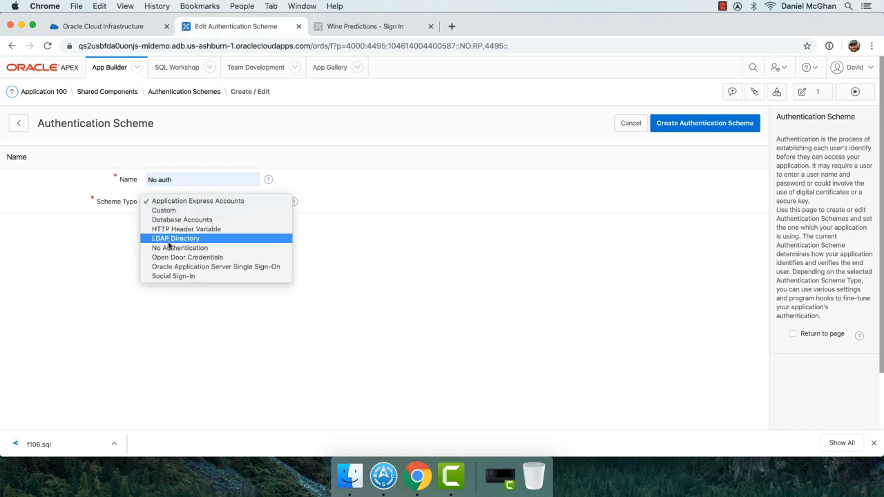
pyautogui.click(178, 248)
pyautogui.click(697, 127)
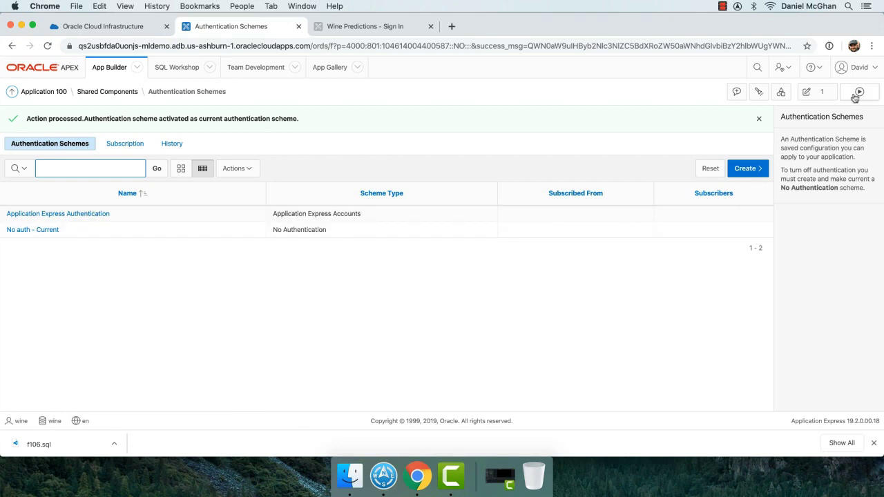
# Run application 100 without sign-in and view its Predictions report, then return to App Builder.
pyautogui.click(114, 68)
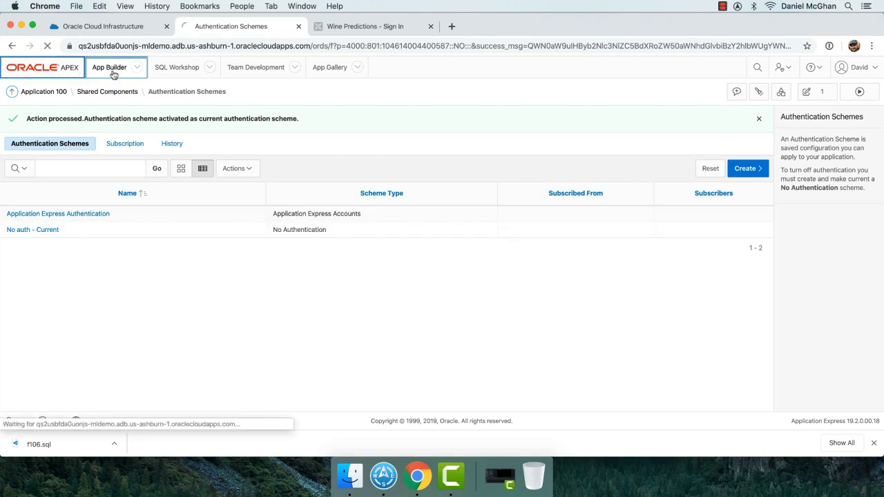
pyautogui.click(74, 250)
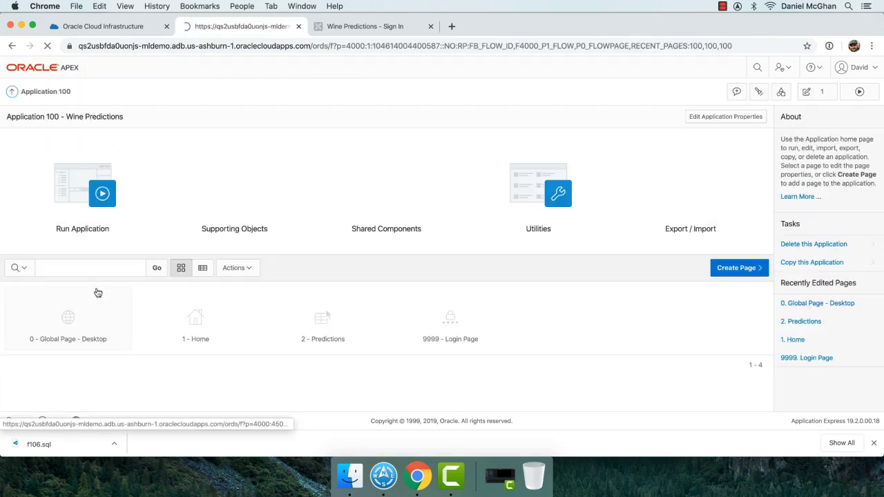
pyautogui.click(93, 215)
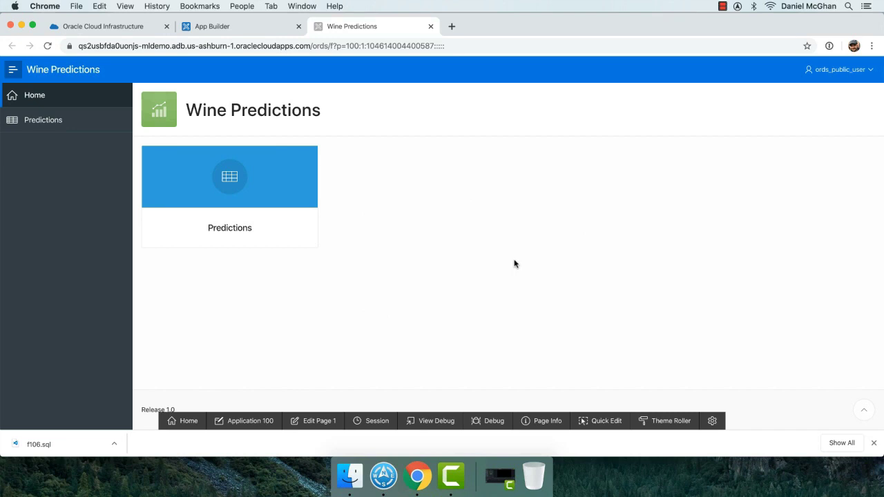
pyautogui.click(55, 122)
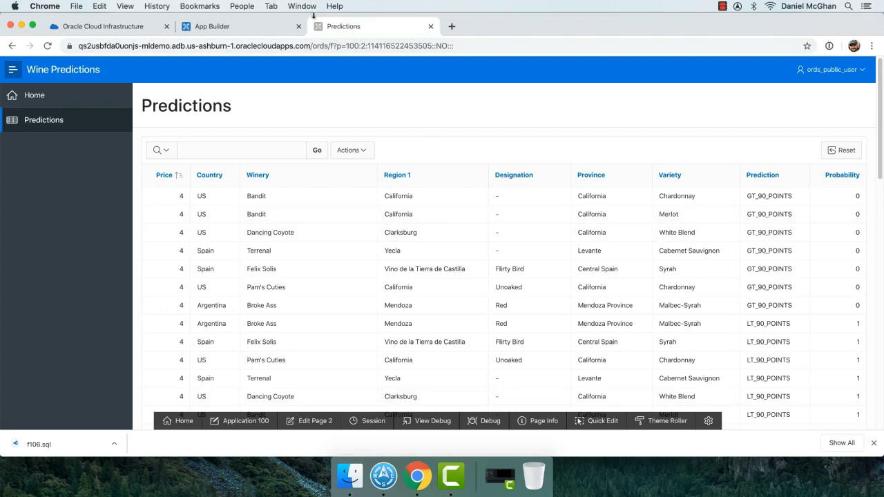
pyautogui.click(258, 28)
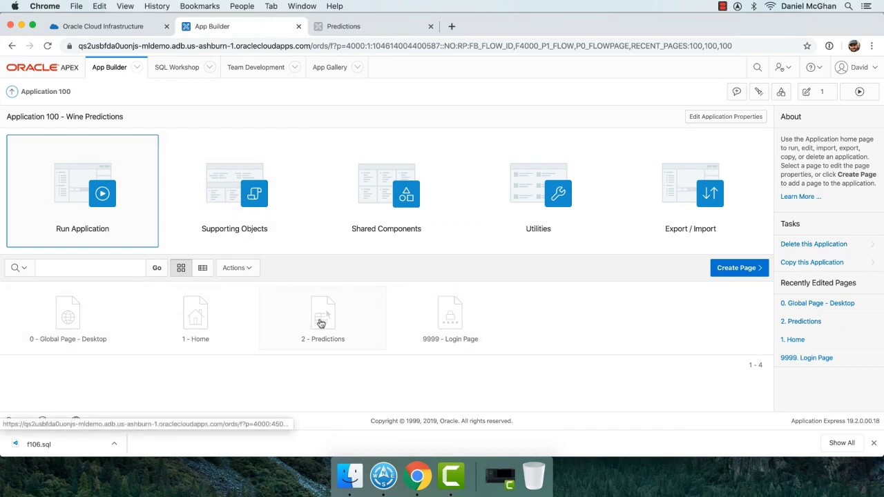
# Give page 2's PROBABILITY column the 5,234.1000 four-decimal format mask and save the page.
pyautogui.click(326, 326)
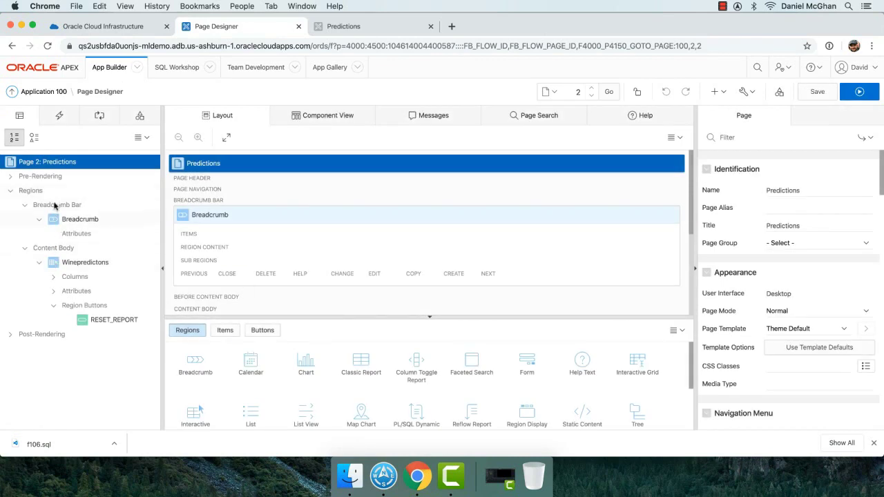
pyautogui.click(76, 263)
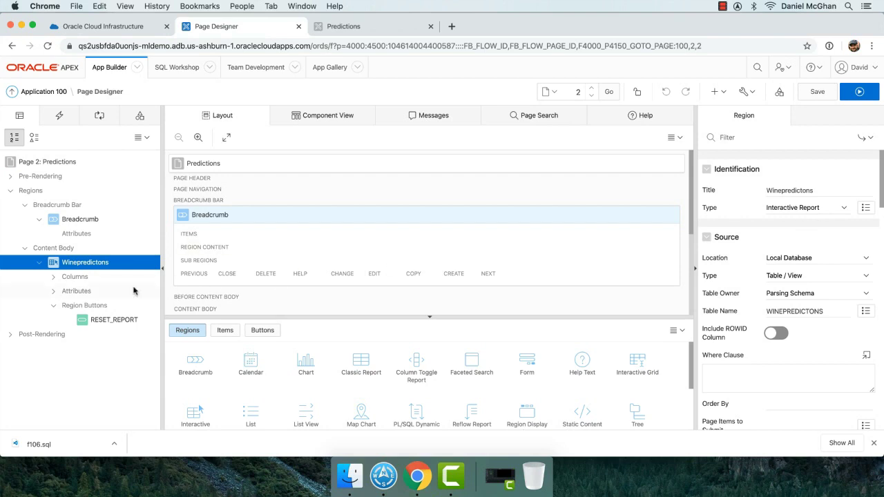
pyautogui.click(54, 277)
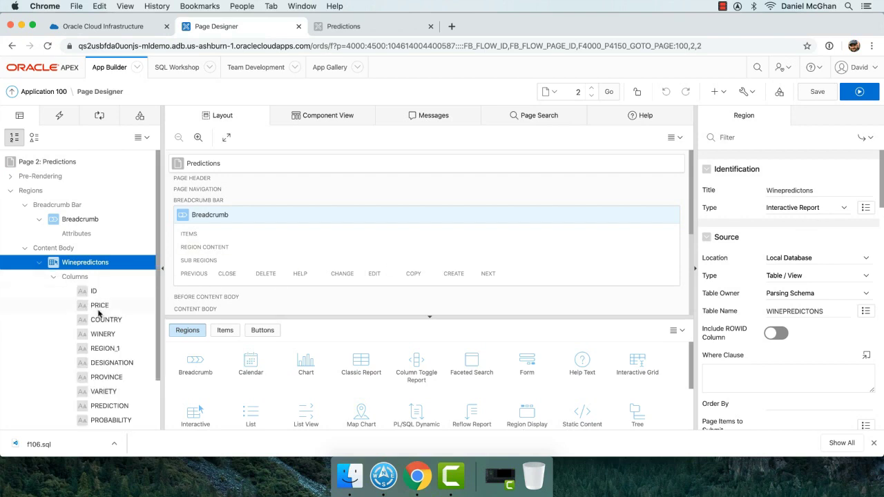
pyautogui.scroll(-2, 98, 317)
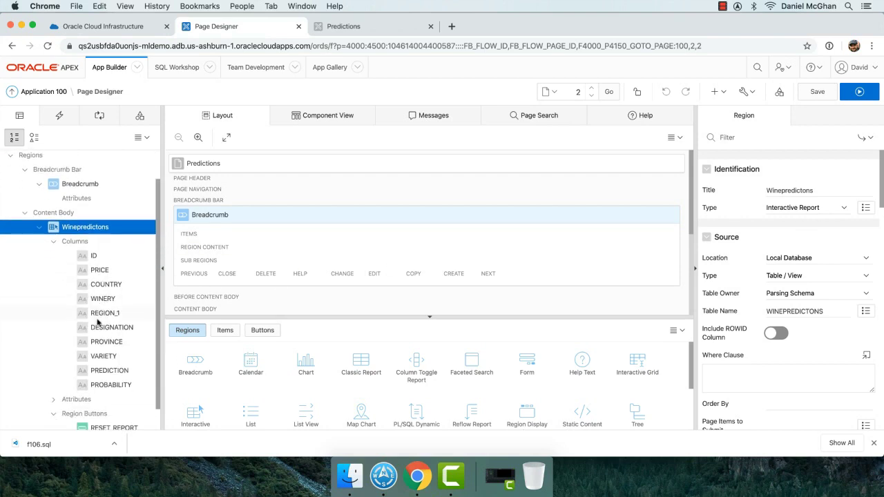
pyautogui.click(100, 385)
pyautogui.scroll(-4, 796, 366)
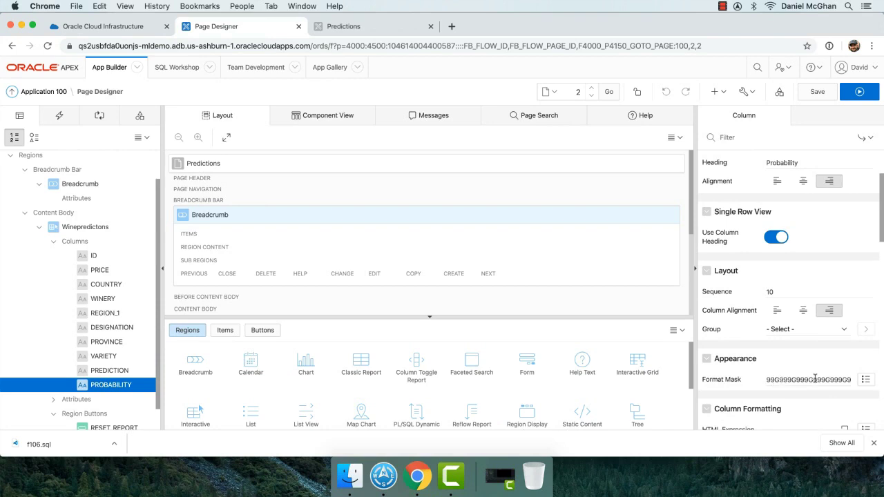
pyautogui.click(865, 379)
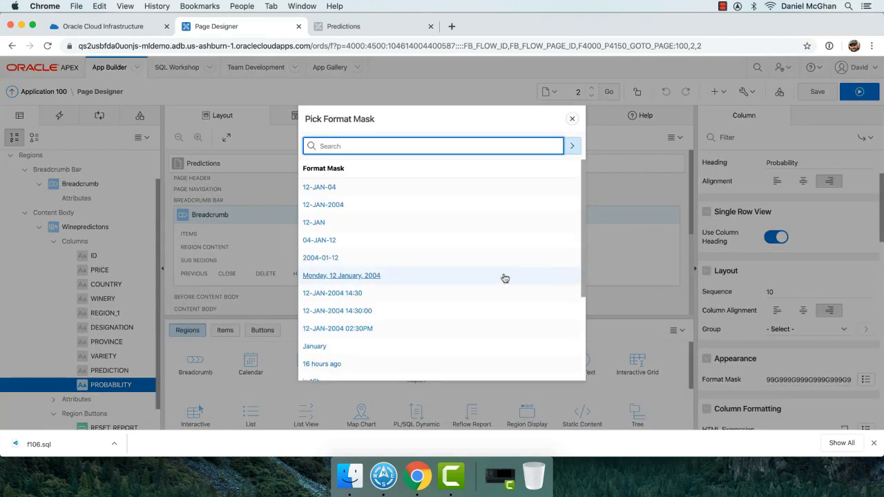
pyautogui.scroll(-3, 436, 301)
pyautogui.scroll(-1, 415, 324)
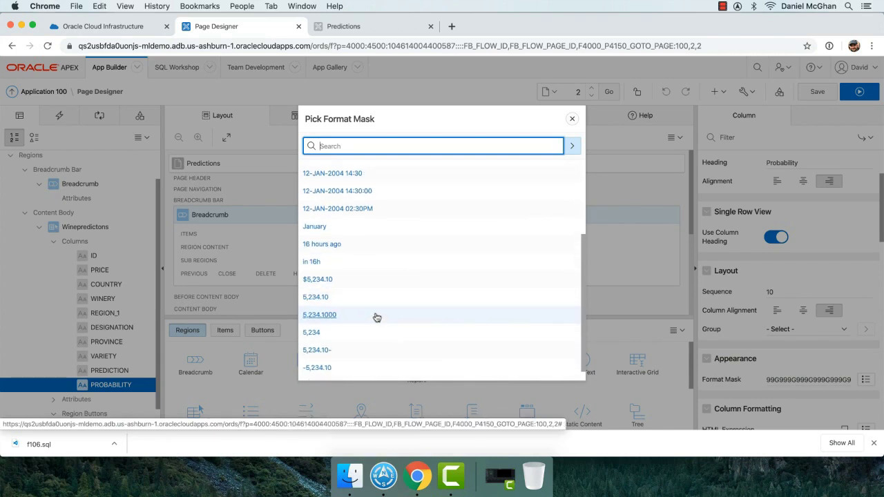
pyautogui.click(328, 315)
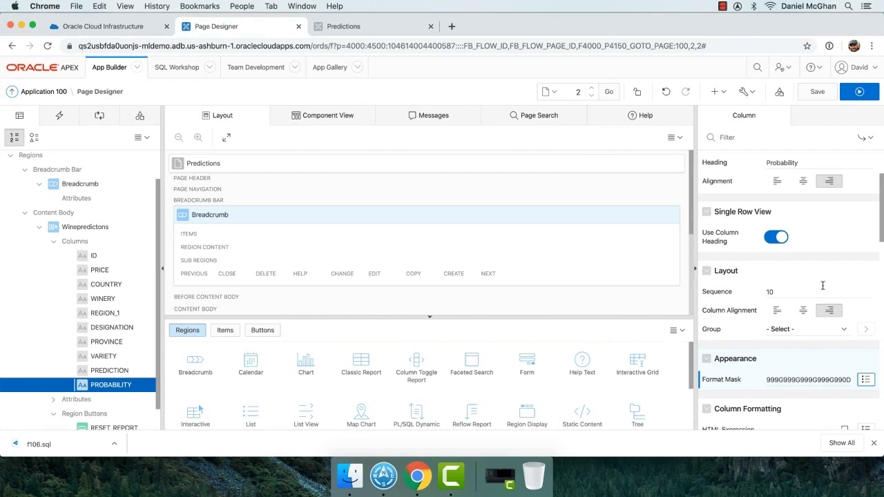
pyautogui.click(819, 92)
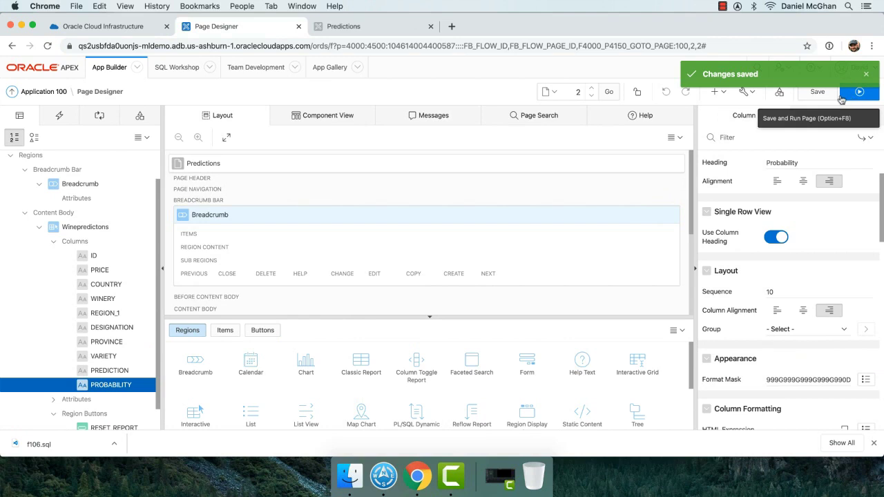
# Run the Predictions page and filter the report to Prediction = GT_90_POINTS.
pyautogui.click(848, 90)
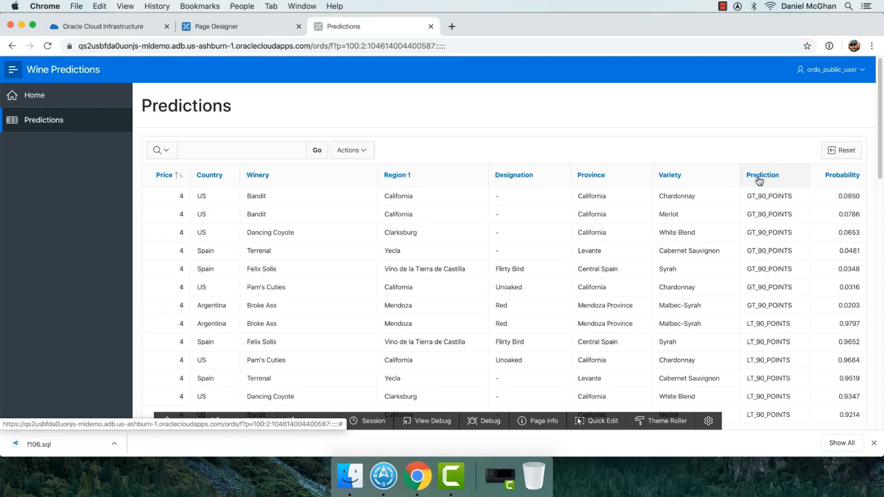
pyautogui.click(760, 181)
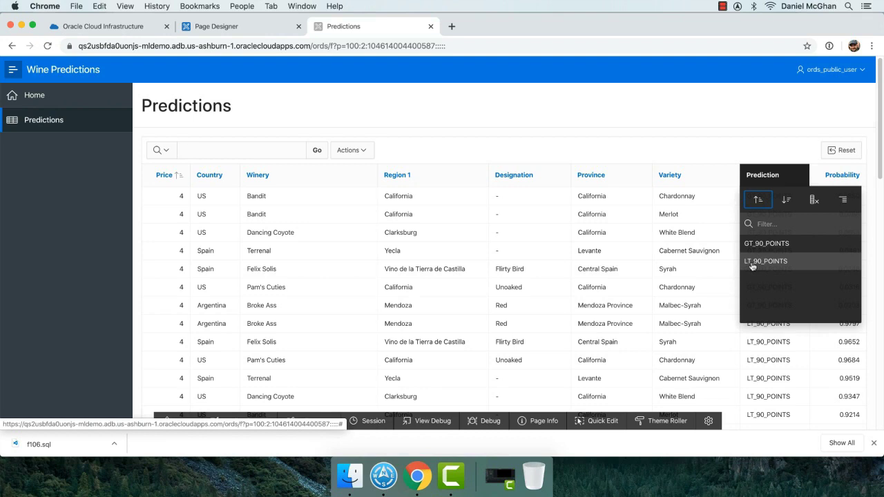
pyautogui.click(760, 244)
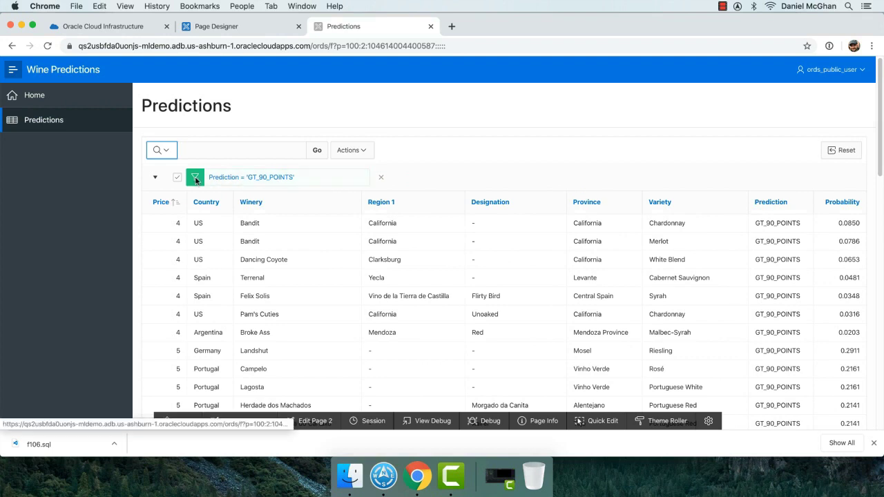
pyautogui.click(178, 179)
pyautogui.click(177, 179)
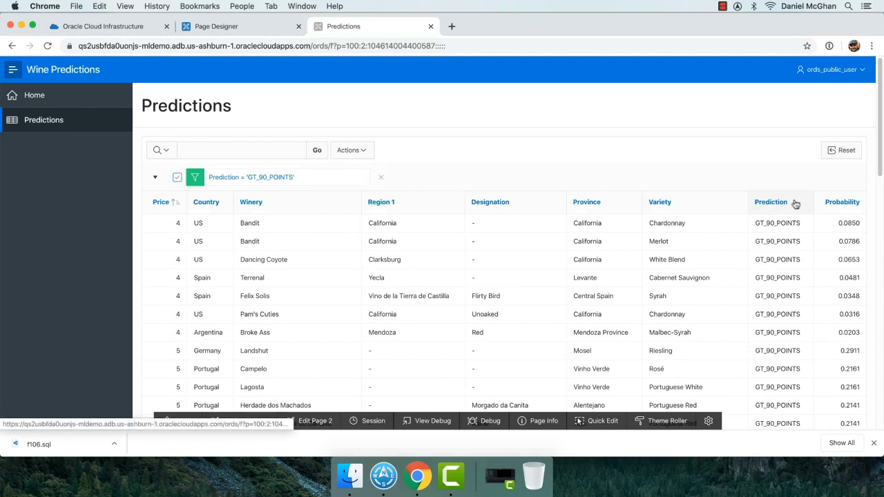
# Sort the report by Probability descending, highest first.
pyautogui.click(844, 203)
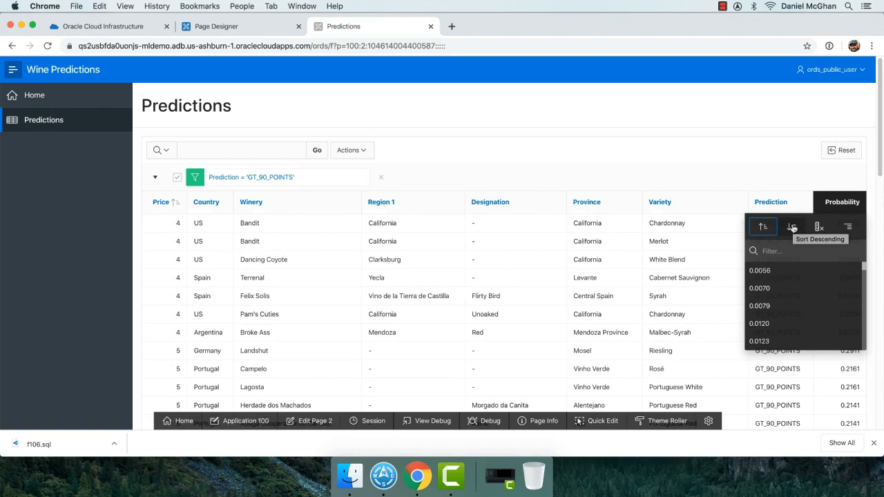
pyautogui.click(792, 227)
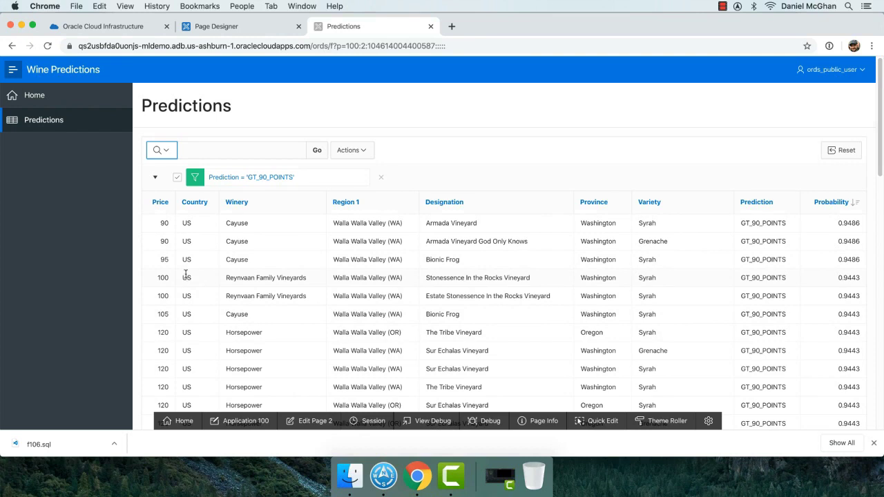
pyautogui.click(166, 206)
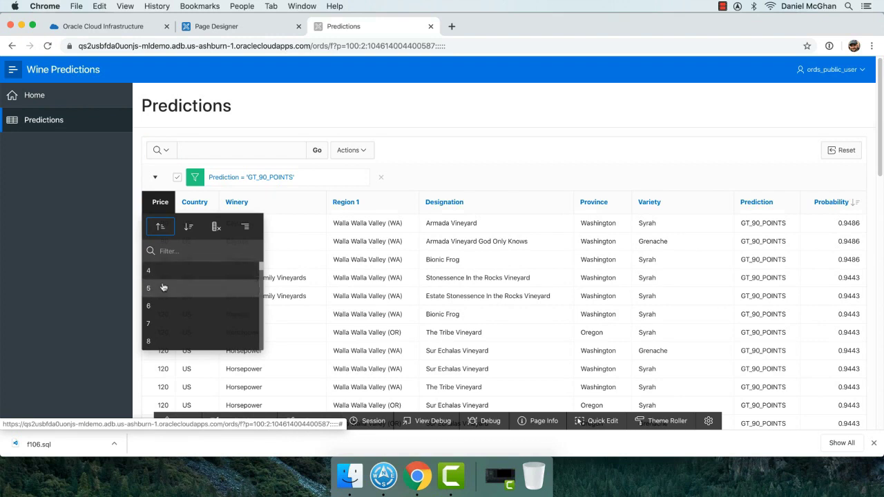
pyautogui.click(392, 154)
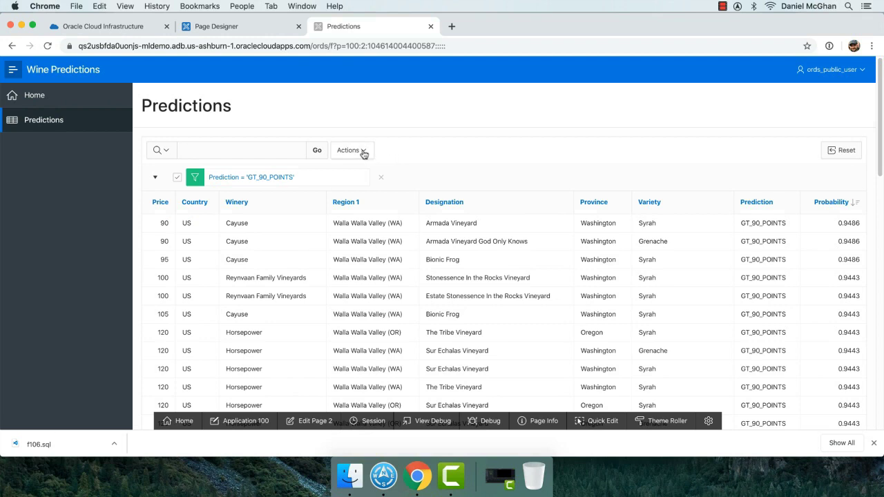
pyautogui.click(364, 153)
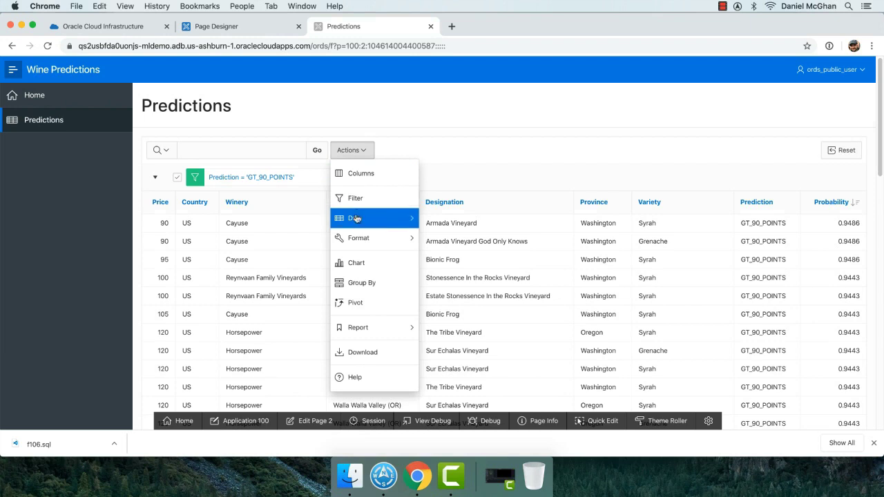
pyautogui.moveTo(368, 246)
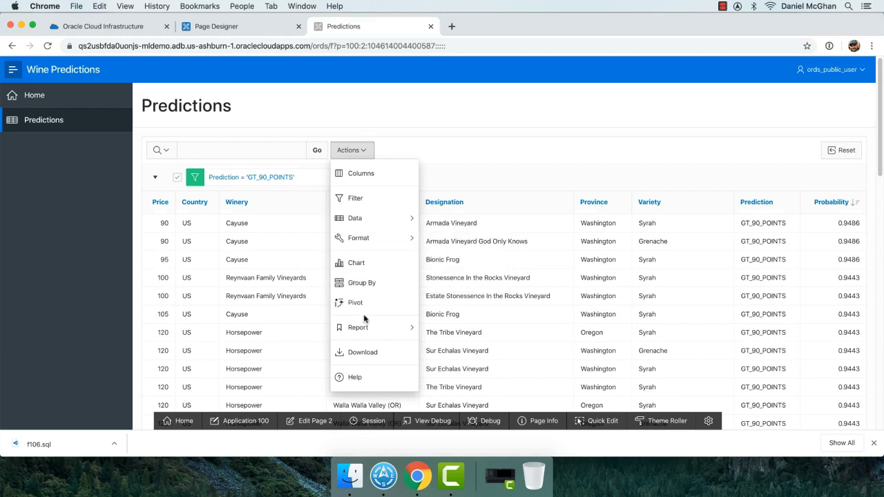
pyautogui.moveTo(358, 225)
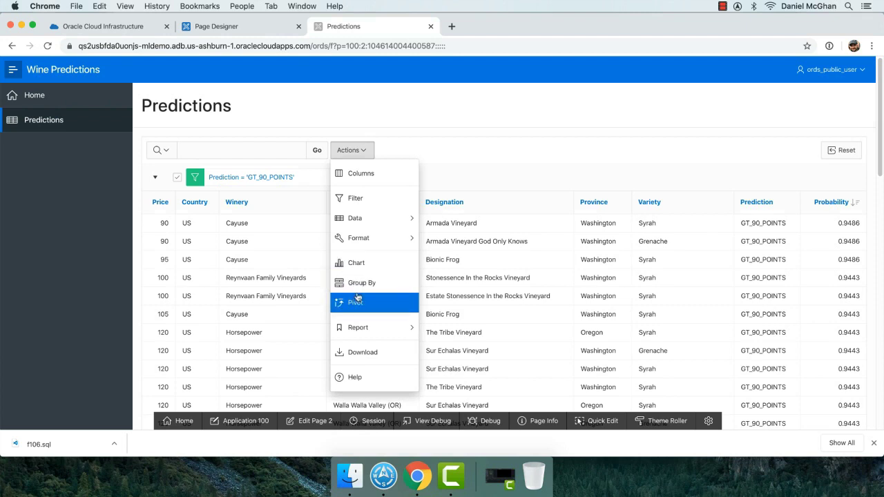
# Add a Price <= 40 filter to the Predictions report, then return to Application 100.
pyautogui.click(353, 200)
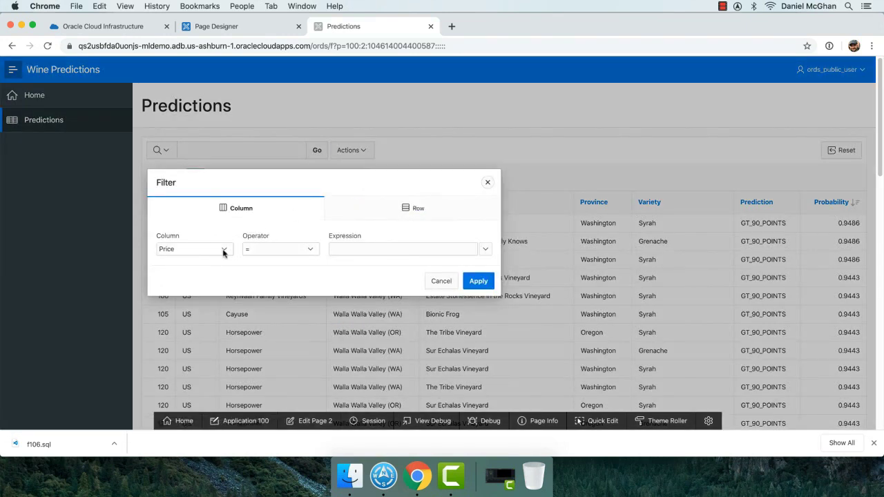
pyautogui.click(254, 250)
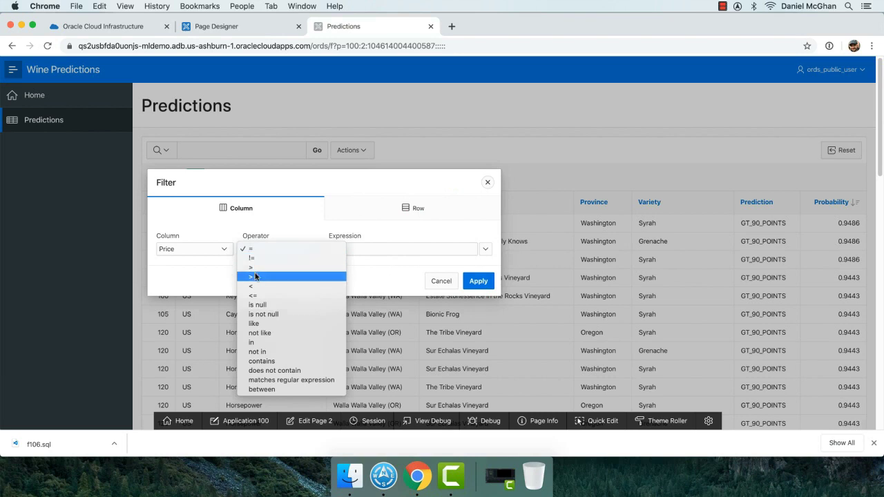
pyautogui.click(255, 295)
pyautogui.click(359, 250)
pyautogui.write('40')
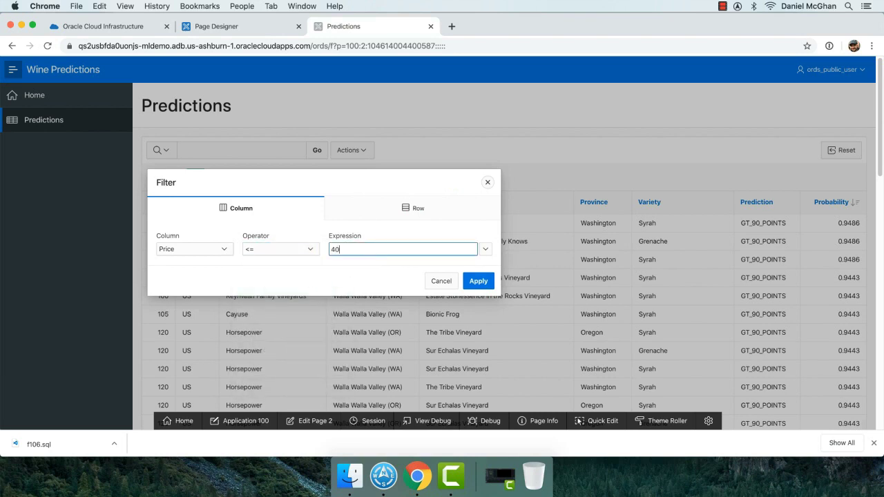
pyautogui.click(476, 282)
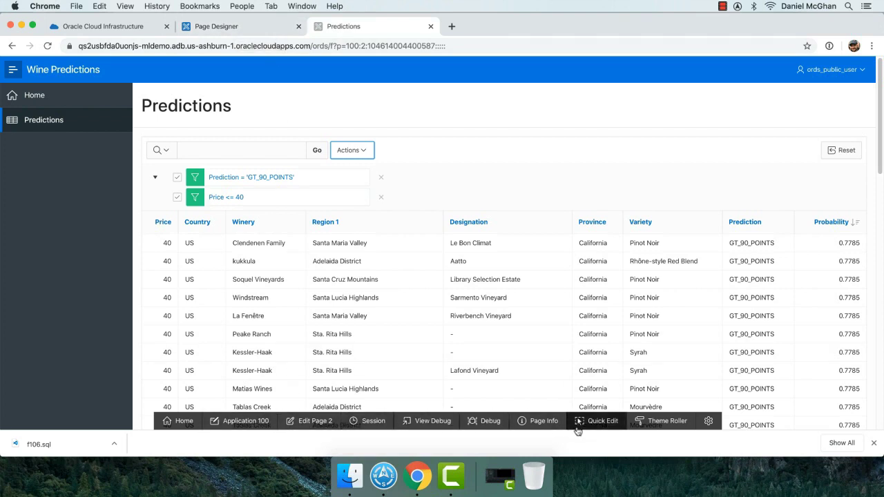
pyautogui.click(233, 422)
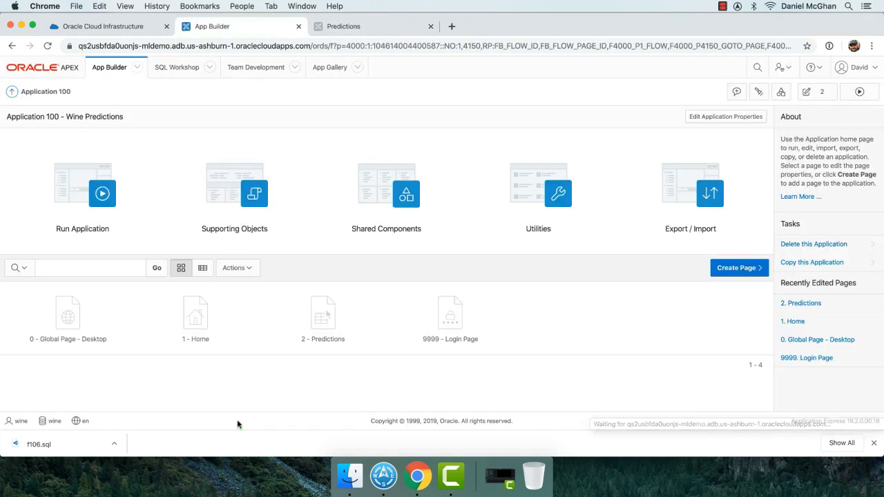
# Start a pie chart page named Top Countries with a breadcrumb and a new navigation menu entry.
pyautogui.click(744, 273)
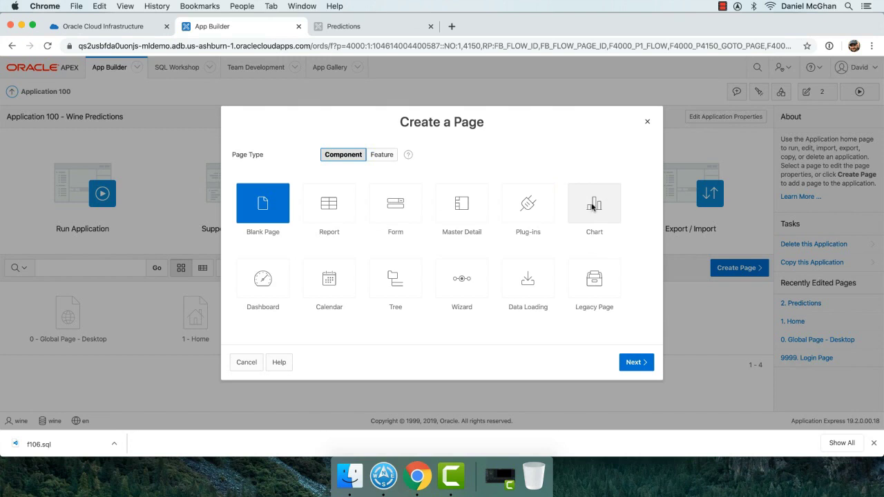
pyautogui.click(591, 205)
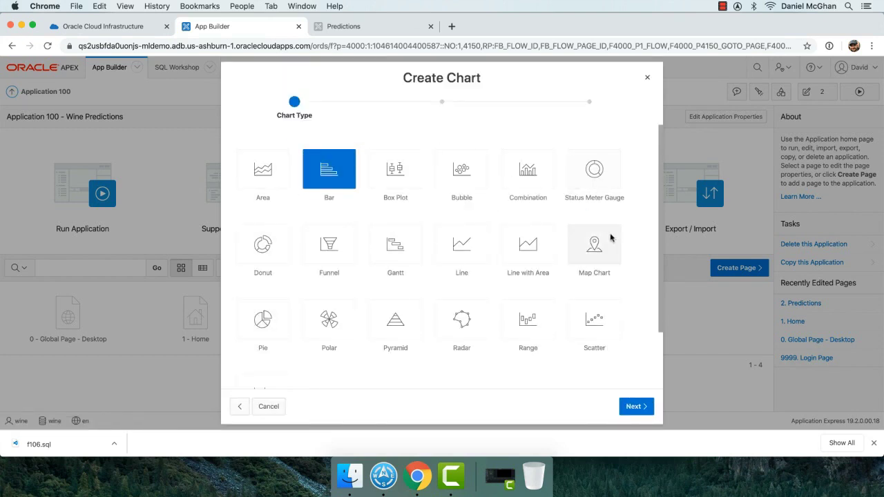
pyautogui.click(275, 336)
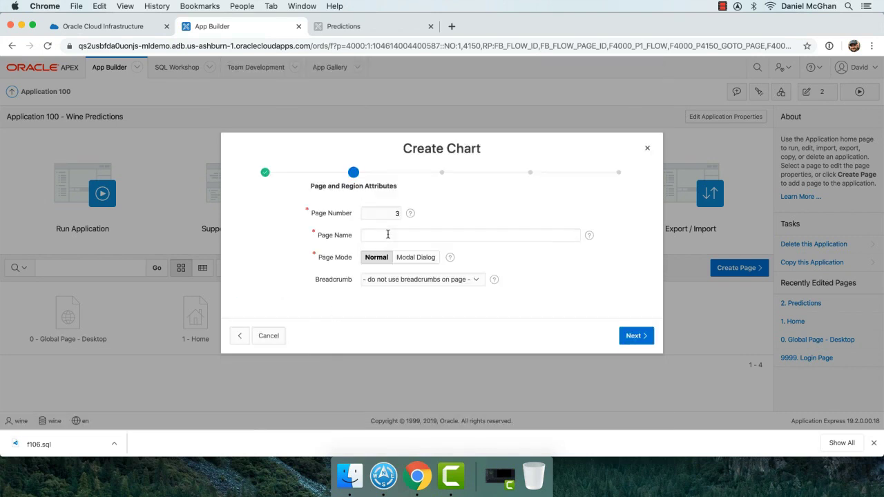
pyautogui.click(388, 235)
pyautogui.click(390, 257)
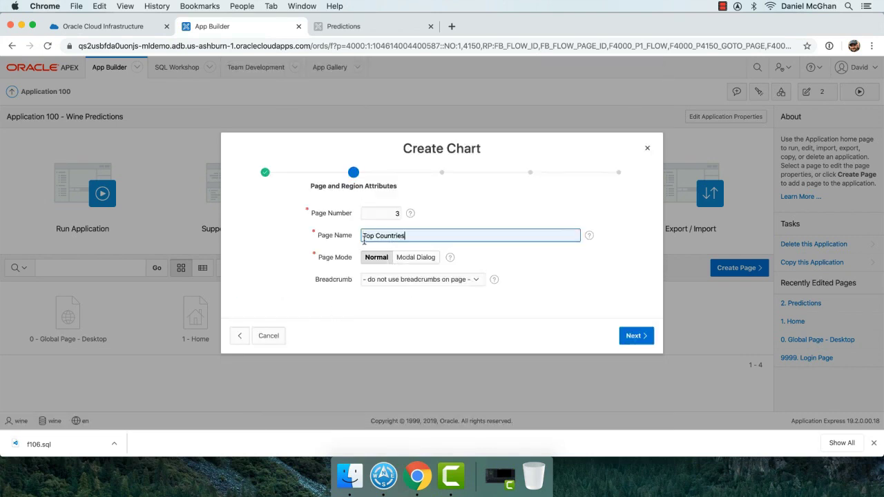
pyautogui.click(406, 279)
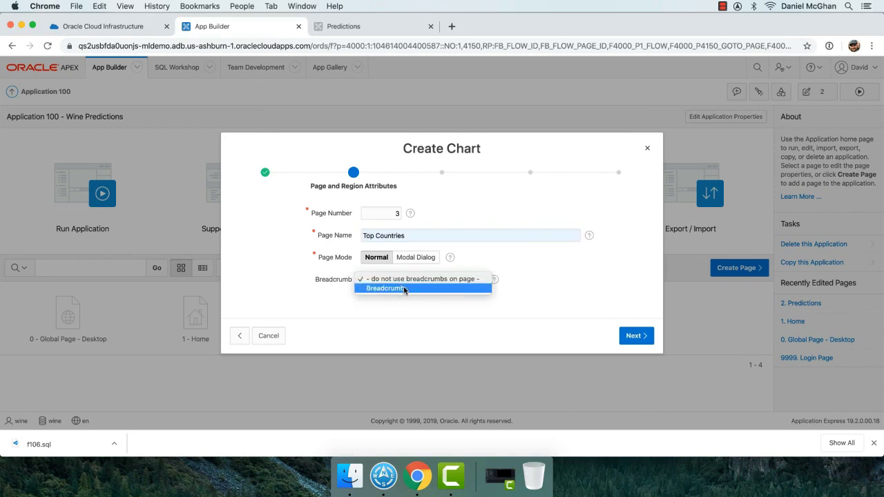
pyautogui.click(404, 289)
pyautogui.click(640, 349)
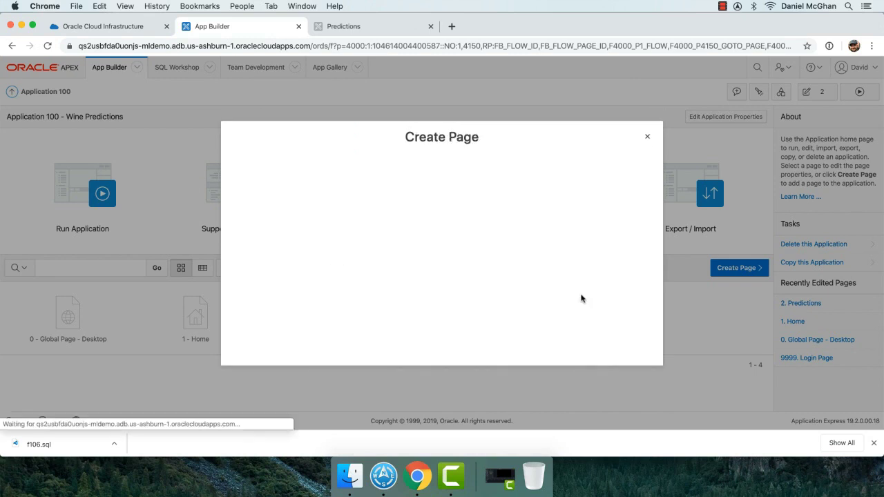
pyautogui.click(449, 224)
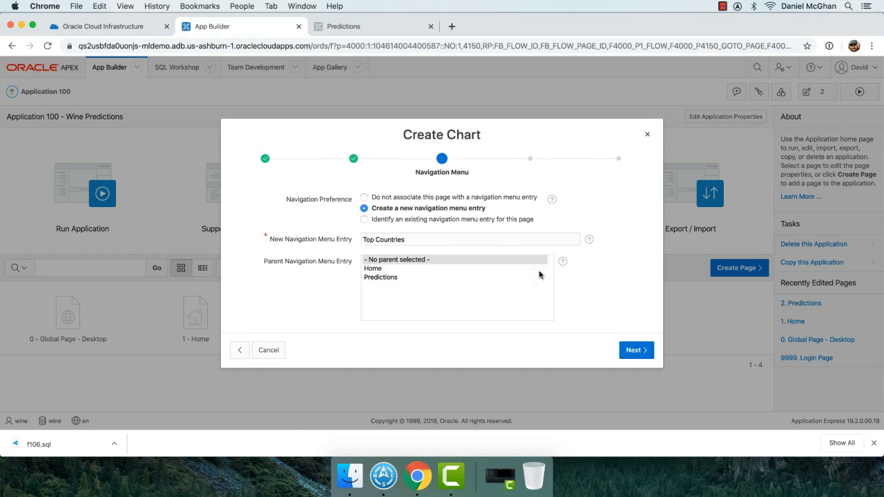
pyautogui.click(628, 351)
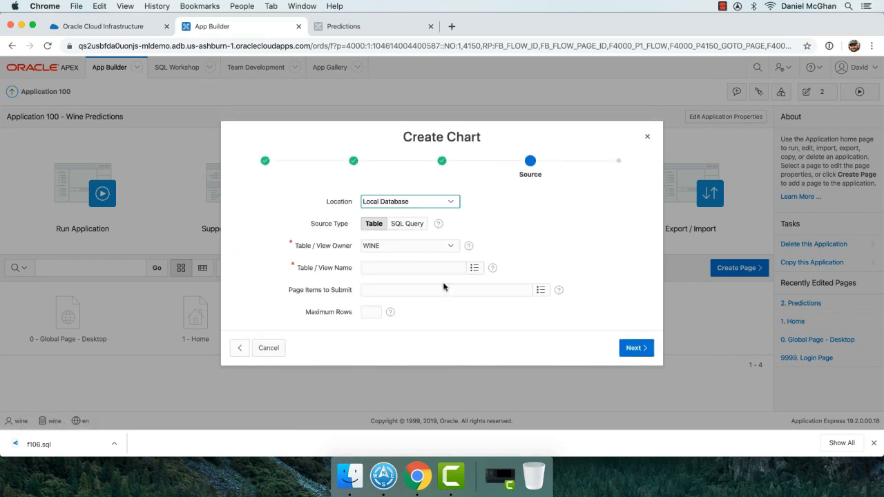
# Base the pie on WINEPREDICTONS, labelling slices by COUNTRY with Count values, and create the page.
pyautogui.click(473, 268)
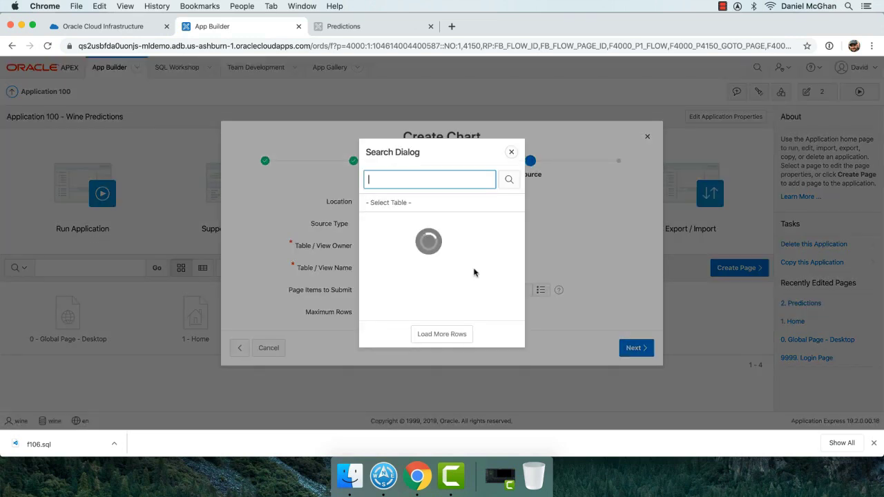
pyautogui.scroll(-10, 418, 292)
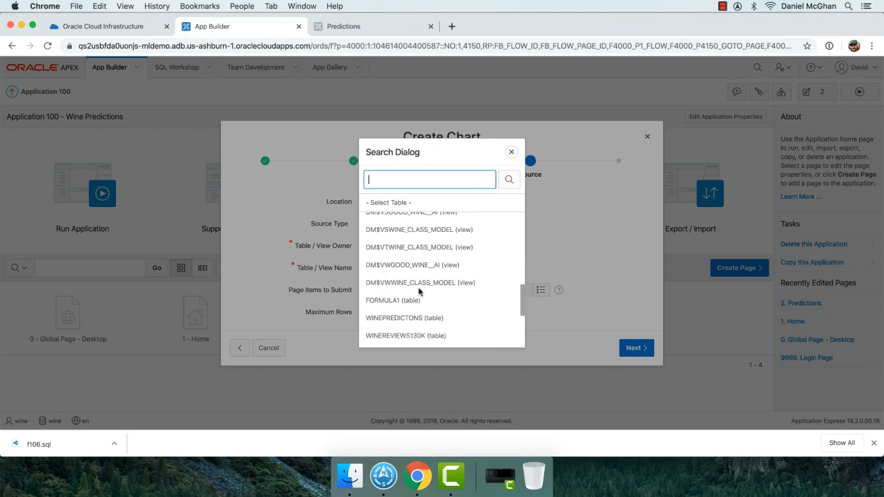
pyautogui.click(396, 310)
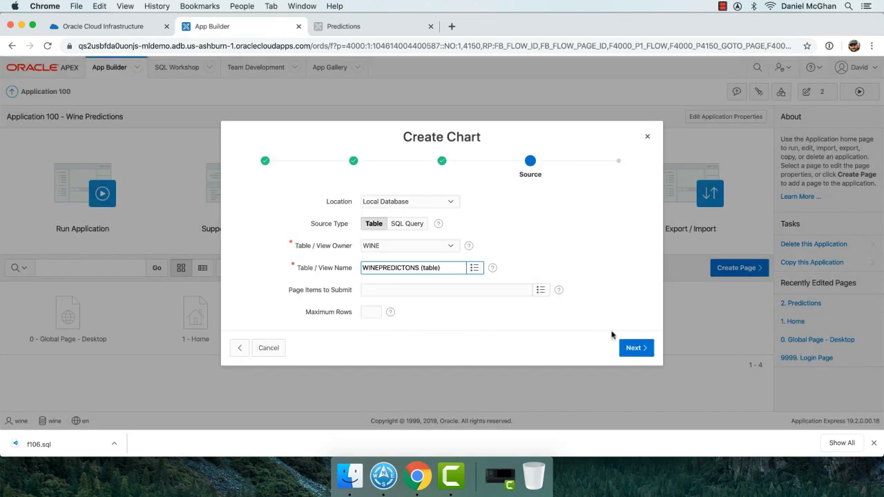
pyautogui.click(643, 347)
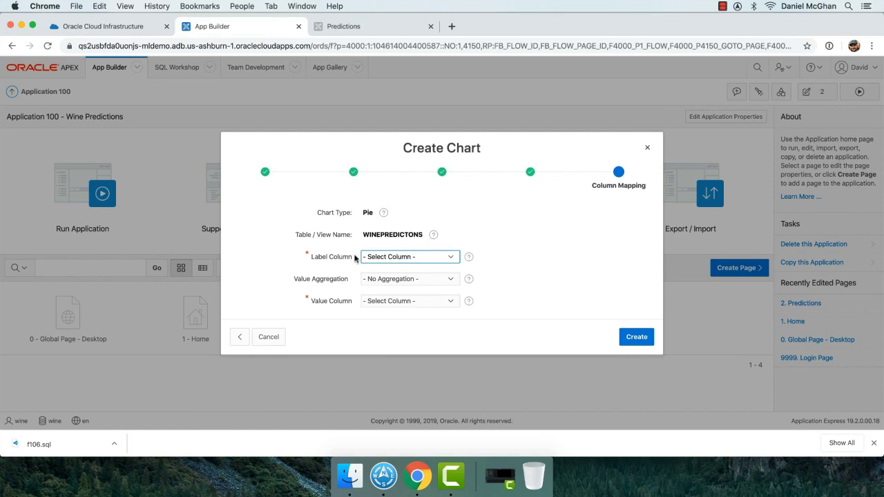
pyautogui.click(379, 260)
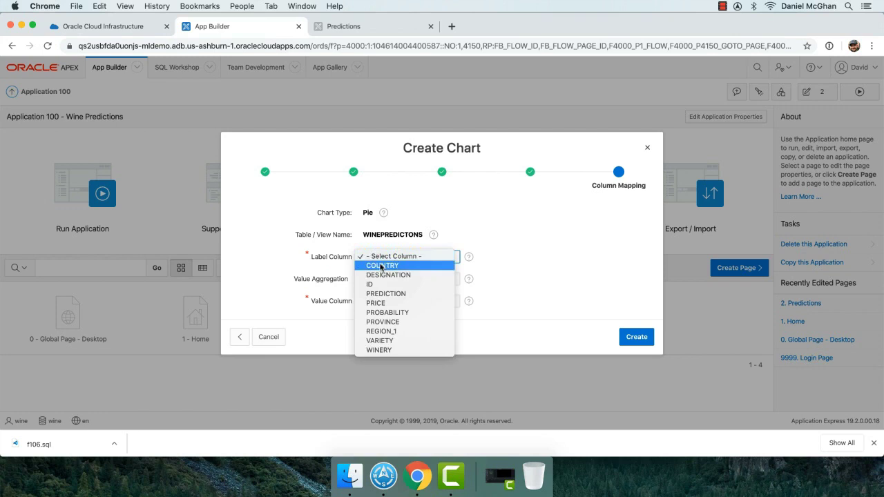
pyautogui.click(381, 265)
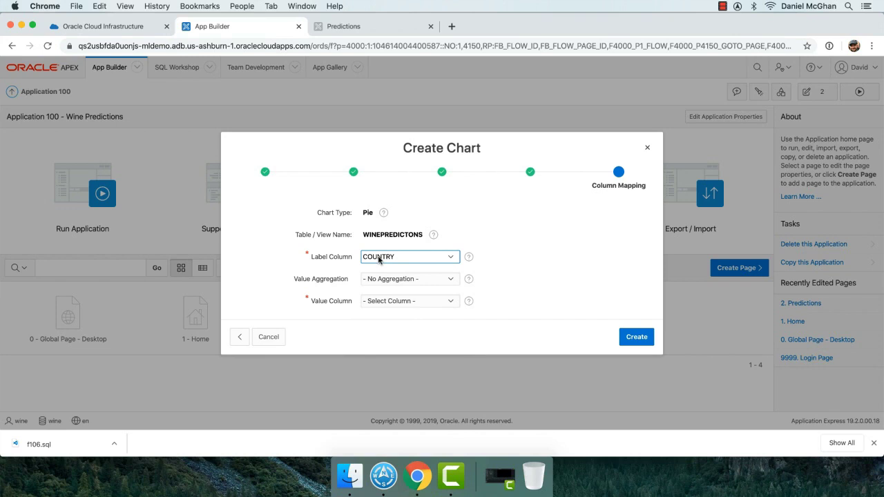
pyautogui.click(378, 280)
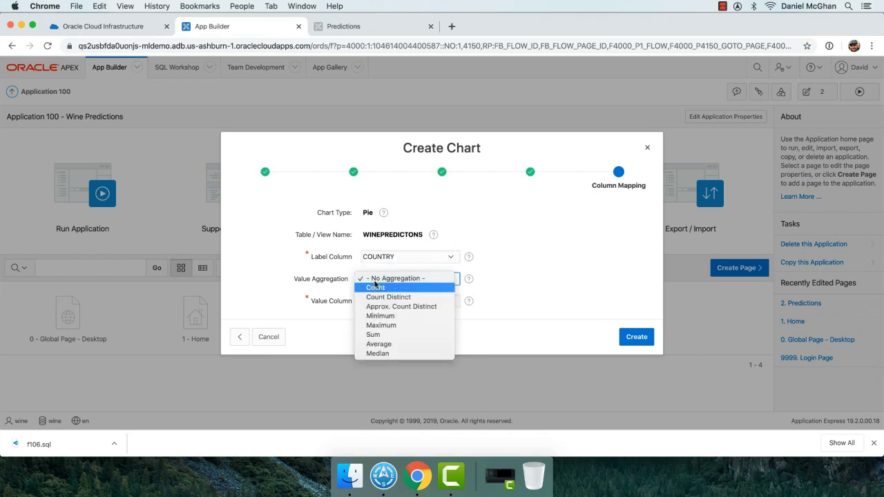
pyautogui.click(383, 279)
pyautogui.press('c')
pyautogui.click(635, 336)
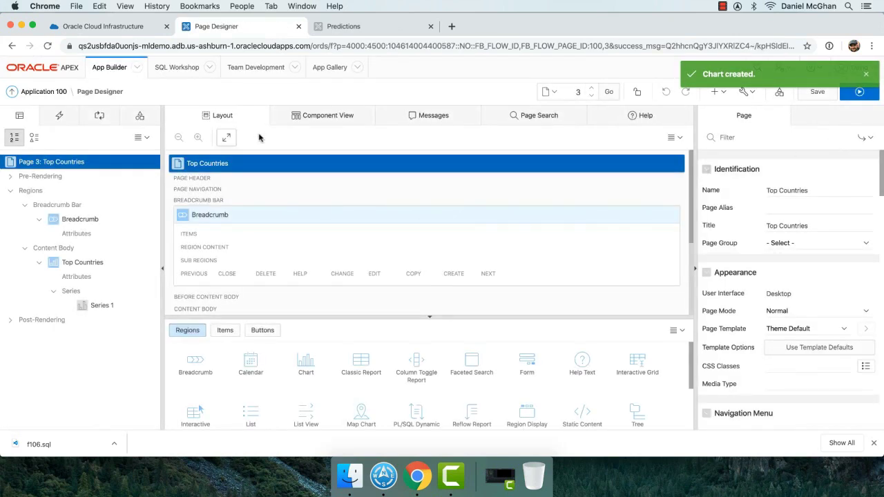
# Run the Top Countries page, check the Predictions report filters, then open page 3 in Page Designer.
pyautogui.click(856, 94)
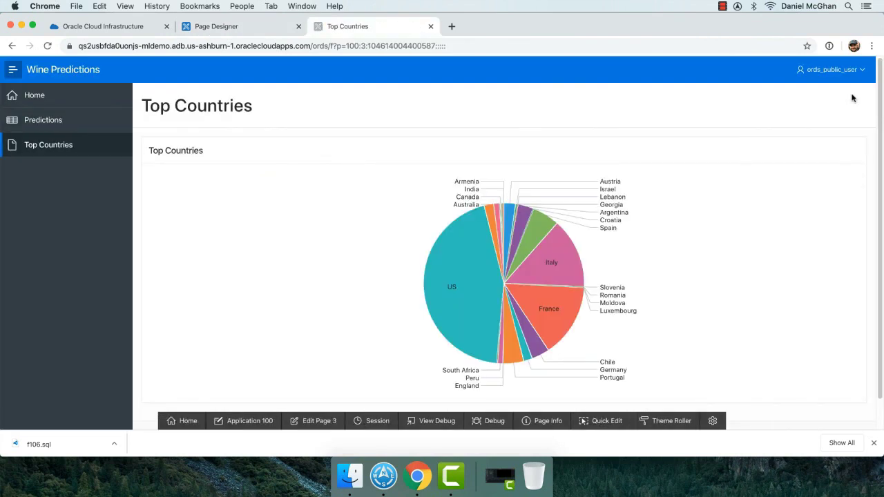
pyautogui.moveTo(454, 288)
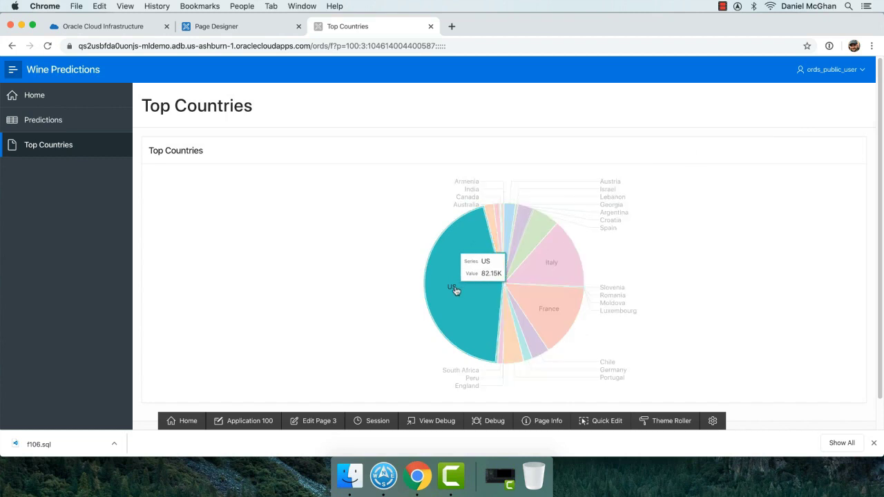
pyautogui.moveTo(558, 350)
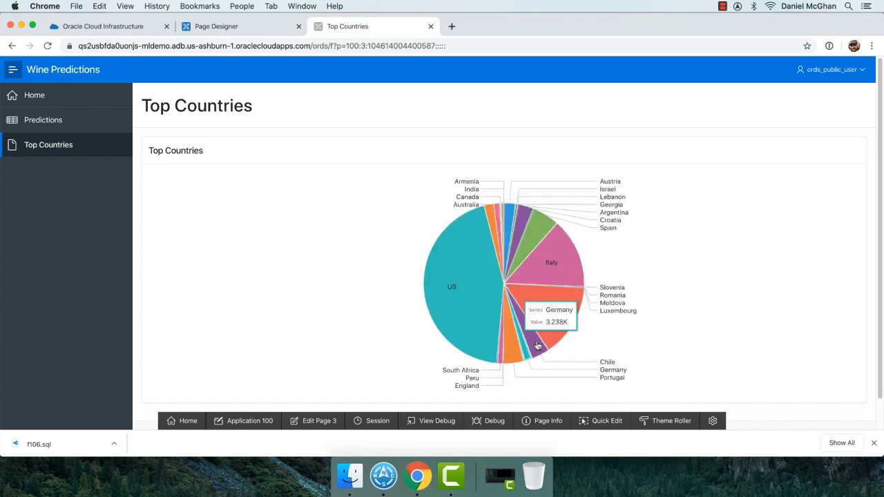
pyautogui.click(43, 121)
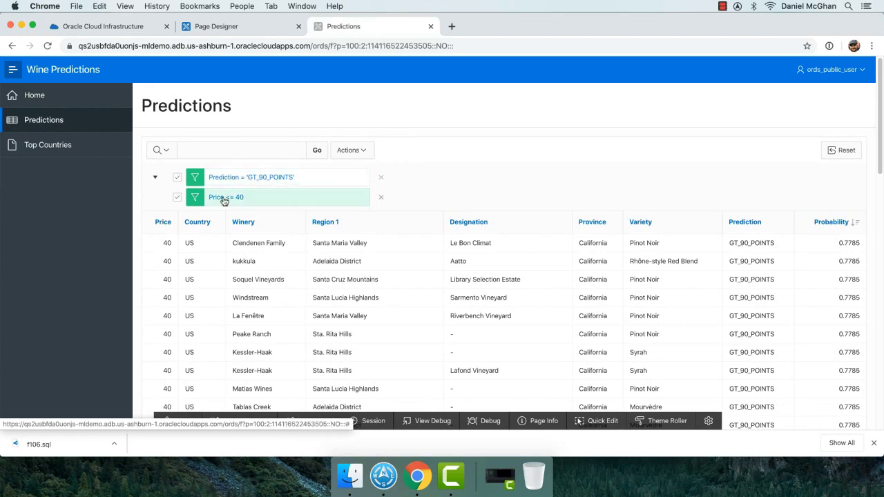
pyautogui.click(83, 145)
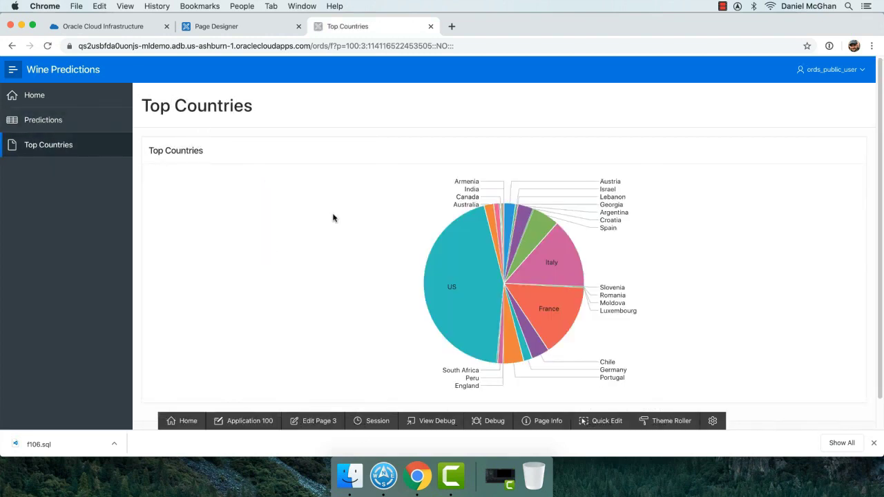
pyautogui.moveTo(449, 270)
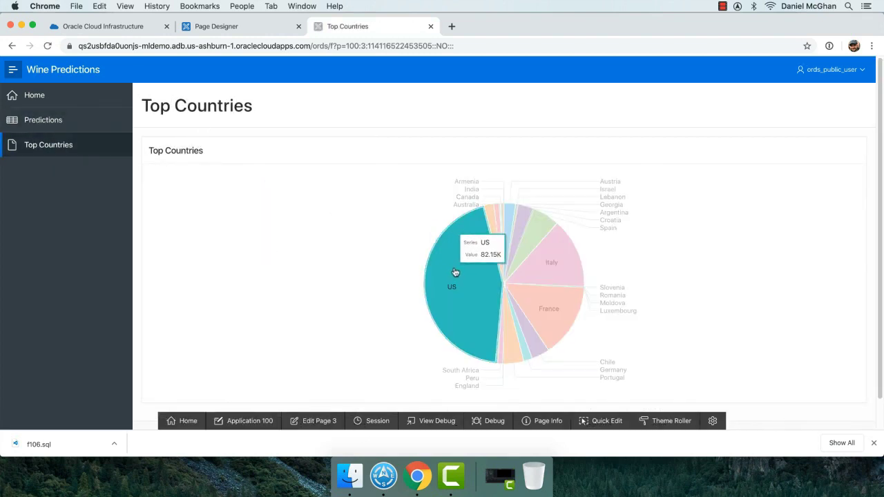
pyautogui.click(319, 421)
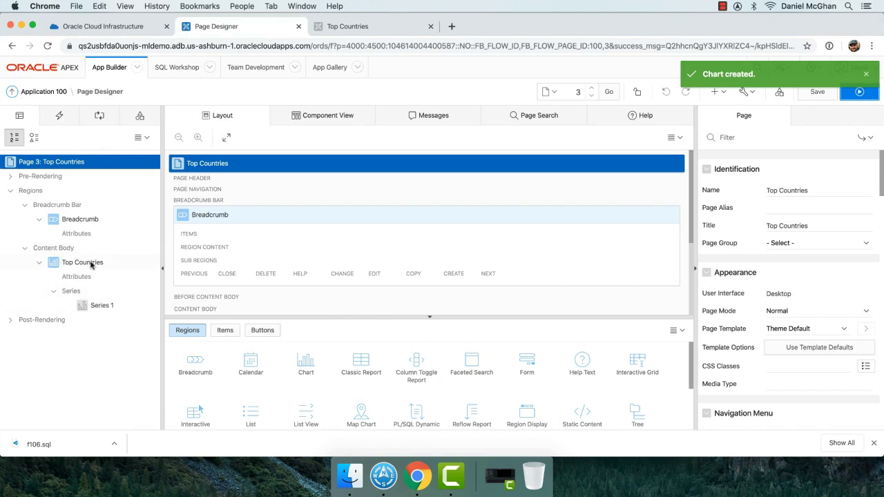
# Give Series 1 the where clause prediction = 'GT_90_POINTS' and price <= 40, save, and run.
pyautogui.click(97, 305)
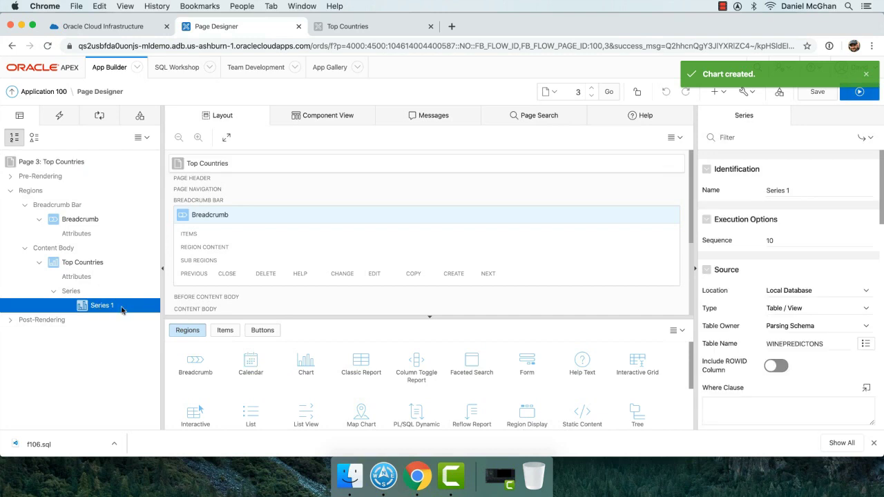
pyautogui.click(791, 416)
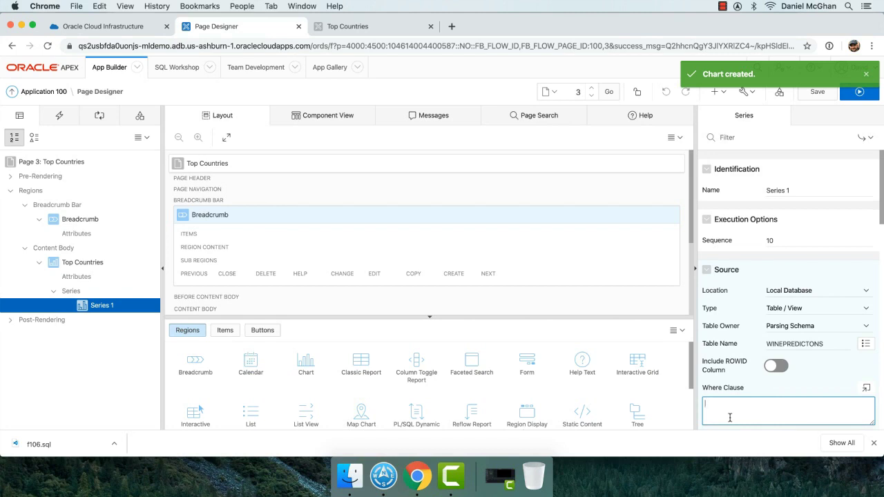
pyautogui.write('prediction')
pyautogui.write("= 'GT_90_POINTS'   and ")
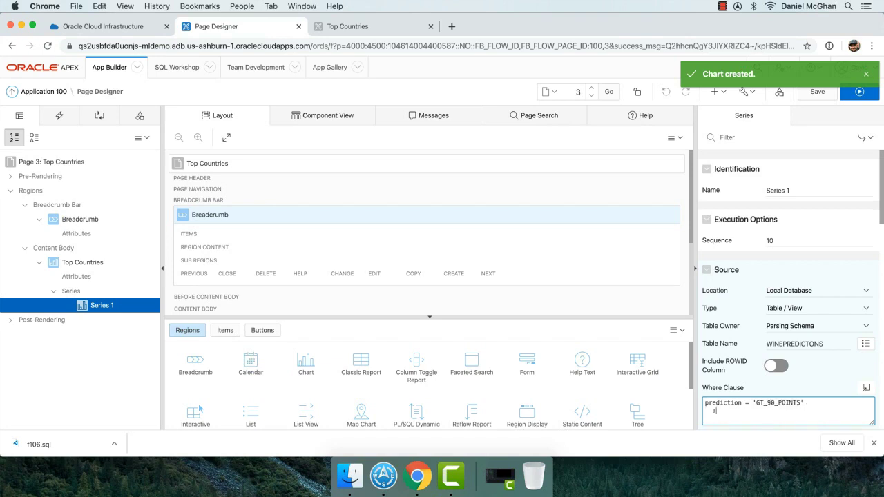
pyautogui.write('price <= 40')
pyautogui.click(817, 92)
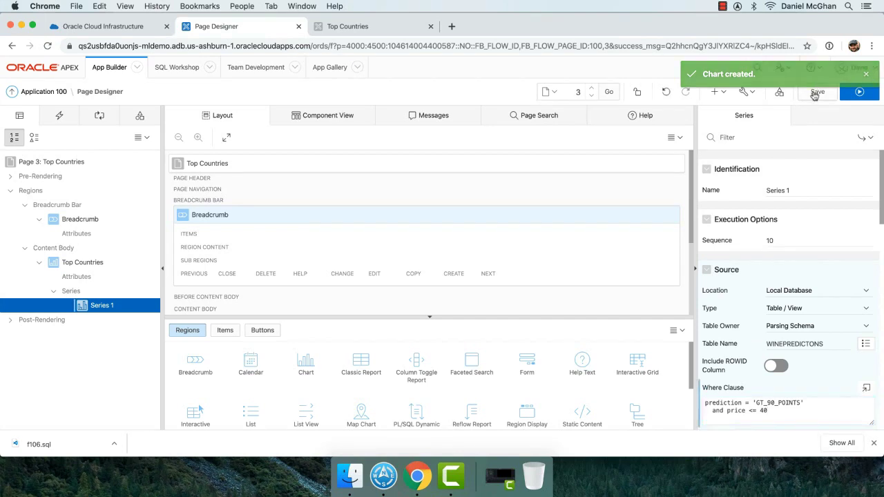
pyautogui.click(859, 92)
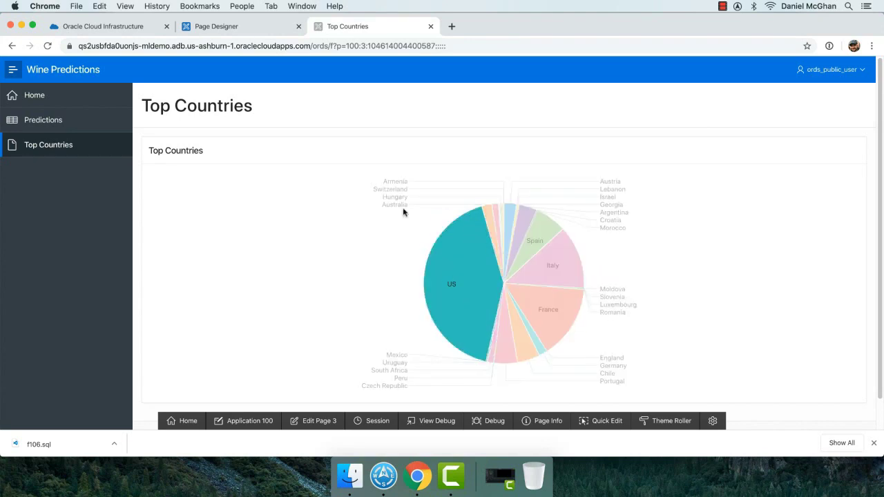
# Set the Top Countries series Order By to 2, then save and run the page.
pyautogui.click(242, 27)
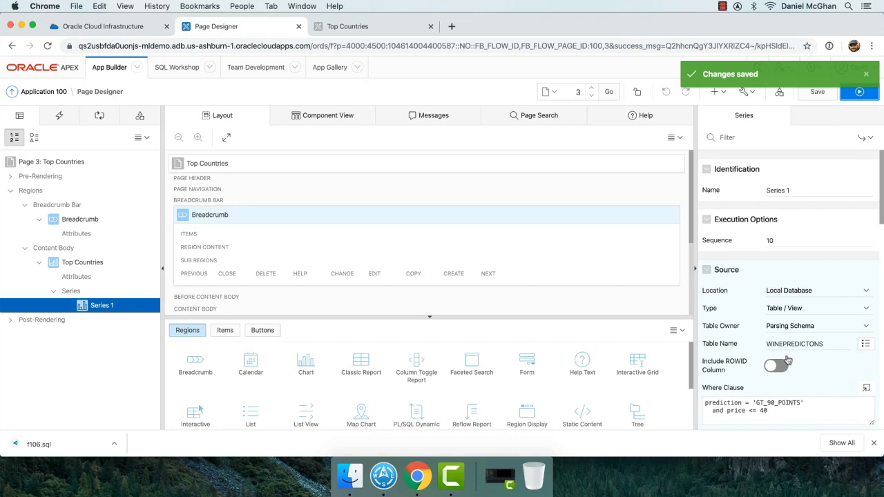
pyautogui.scroll(-2, 786, 363)
pyautogui.scroll(-1, 786, 363)
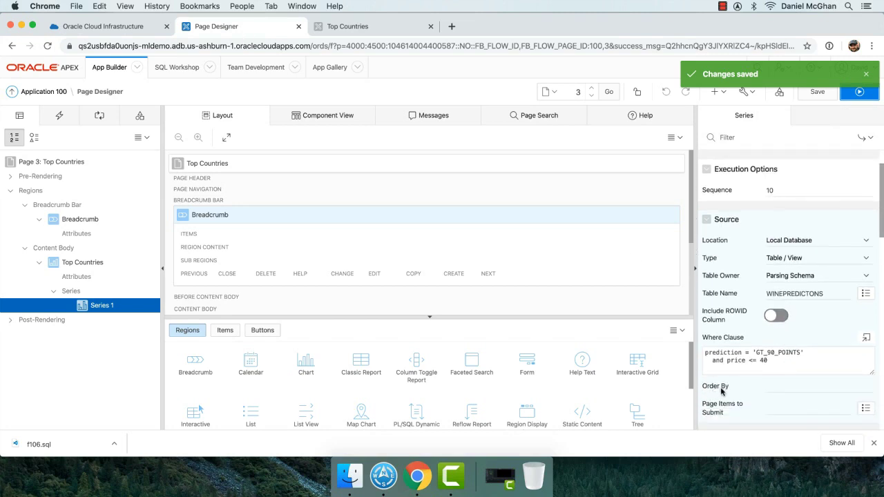
pyautogui.click(780, 387)
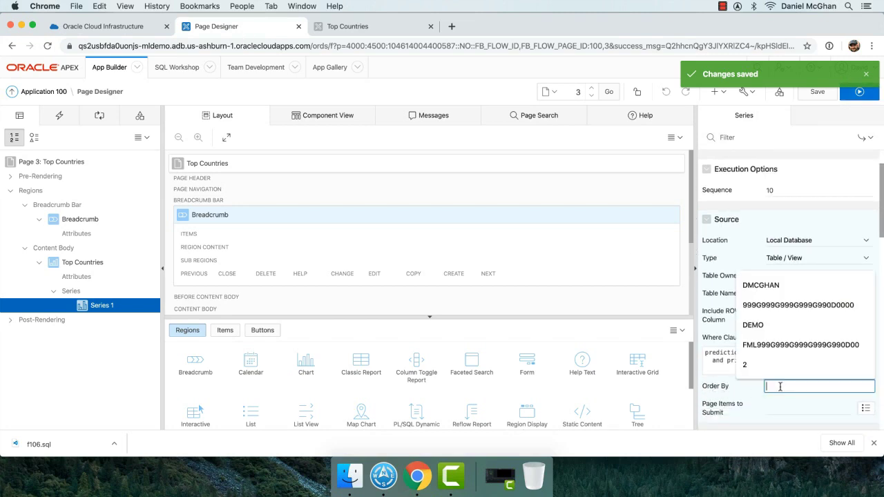
pyautogui.press('Escape')
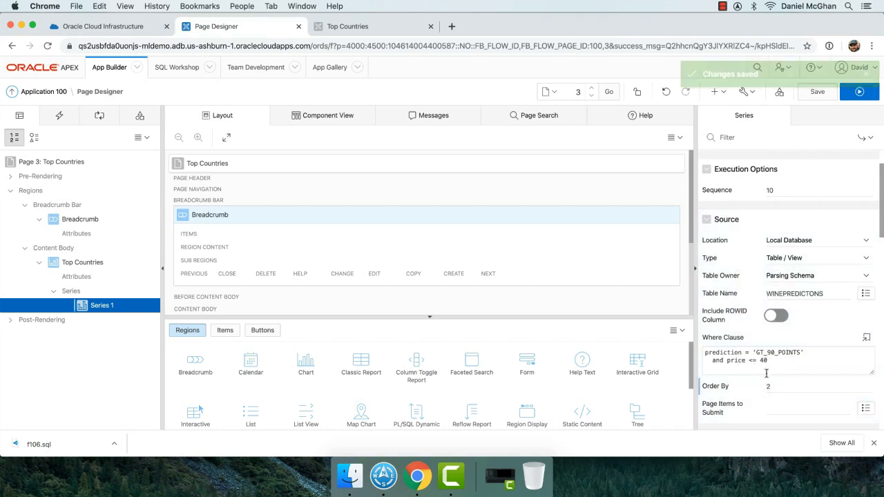
pyautogui.write('2')
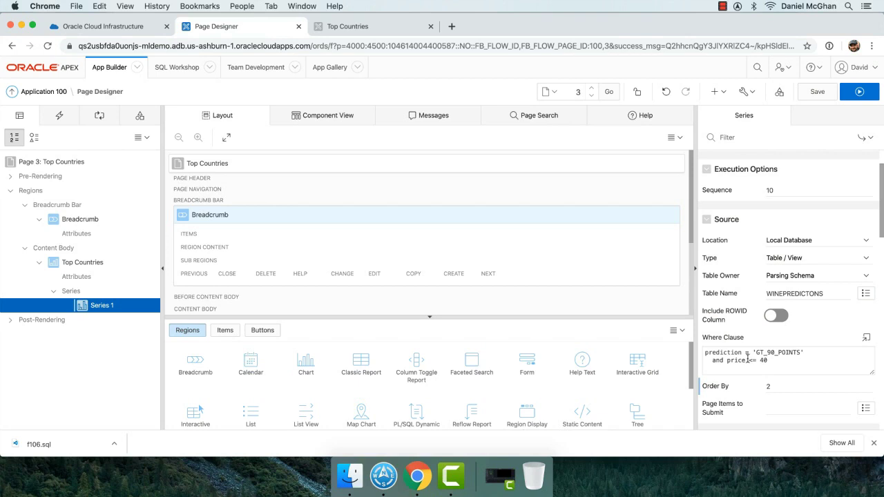
pyautogui.click(768, 387)
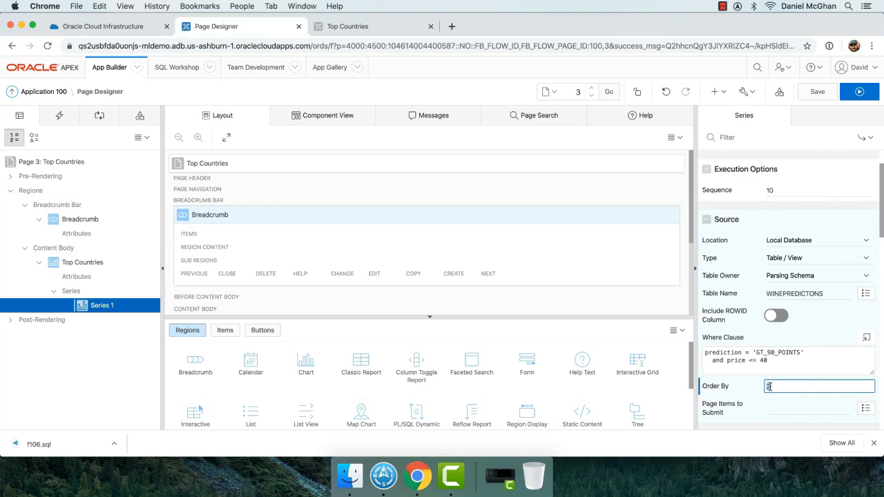
pyautogui.click(859, 92)
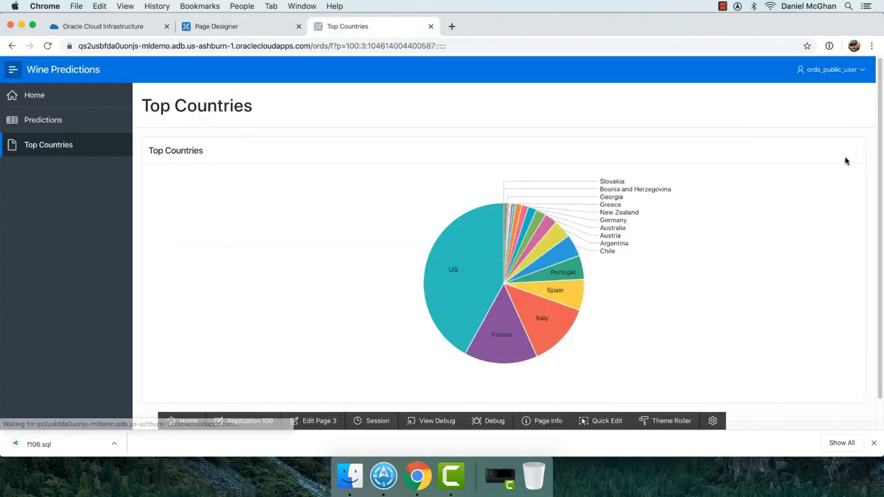
# Copy the app's web address from its start through f?p=100.
pyautogui.moveTo(507, 215)
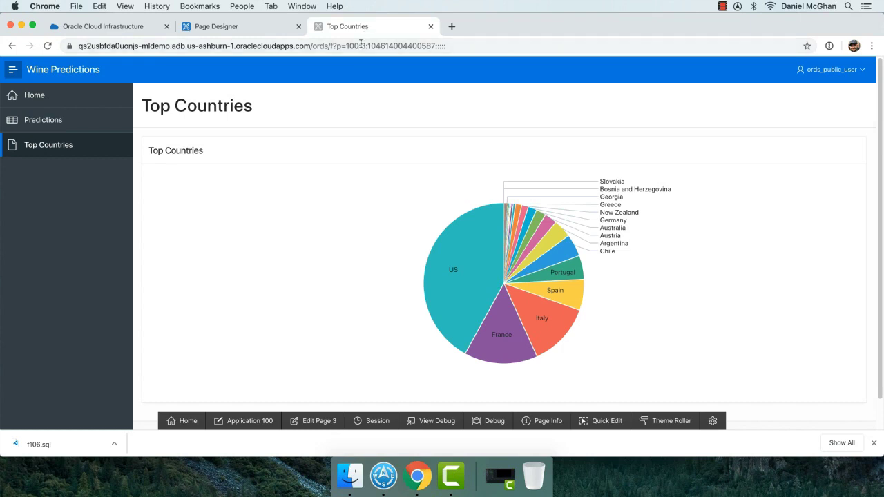
pyautogui.click(359, 46)
pyautogui.moveTo(358, 45); pyautogui.dragTo(45, 54)
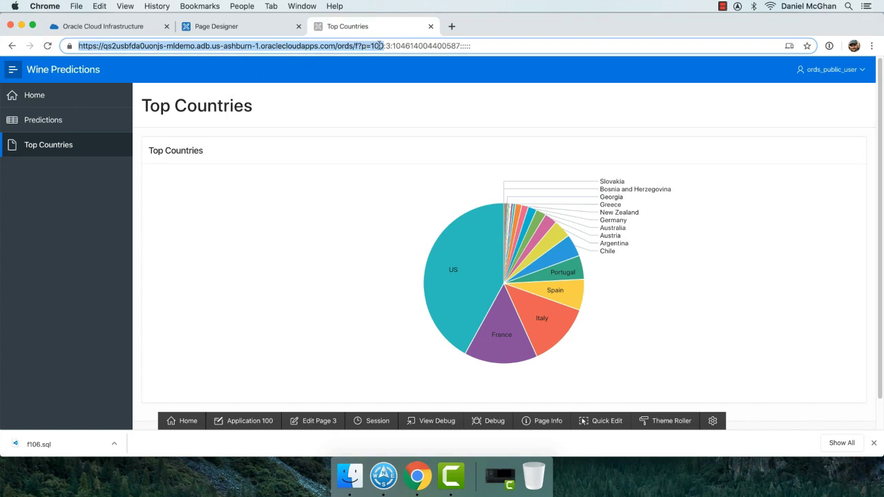
pyautogui.doubleClick(377, 46)
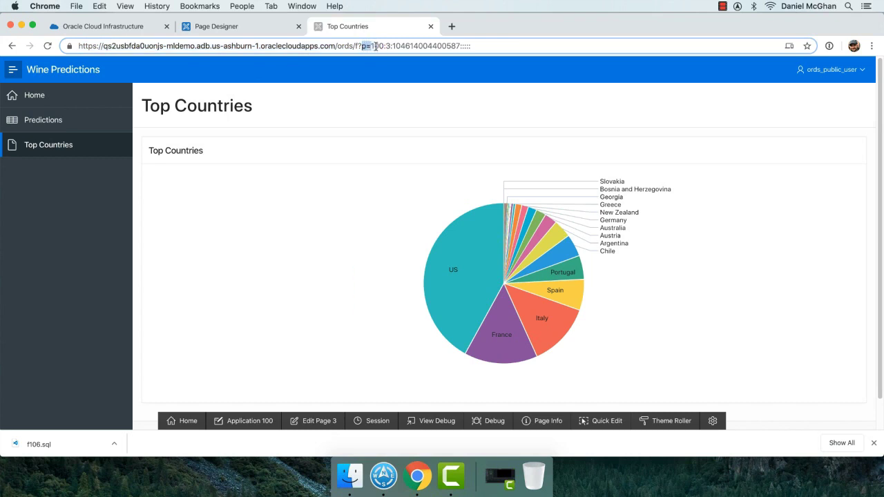
pyautogui.click(375, 46)
pyautogui.moveTo(383, 46); pyautogui.dragTo(48, 59)
pyautogui.press('super+c')
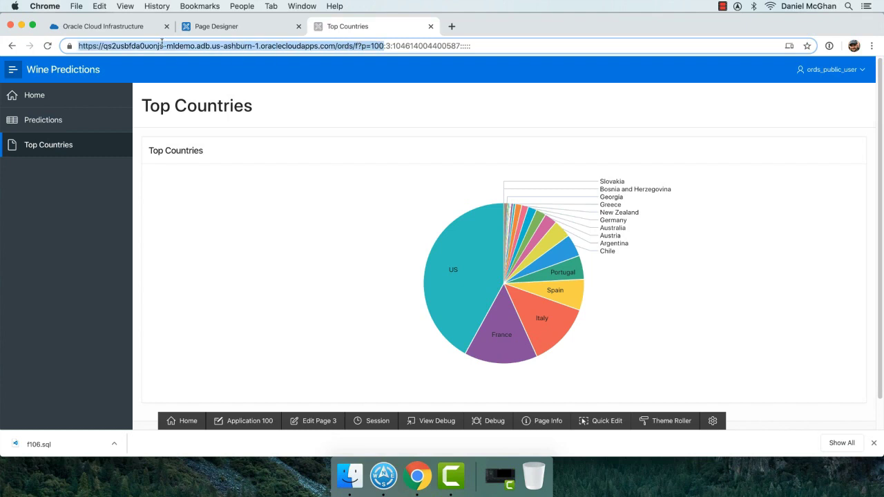
# Go to the Bitly site in a new browser tab.
pyautogui.click(451, 26)
pyautogui.write('bit')
pyautogui.press('Return')
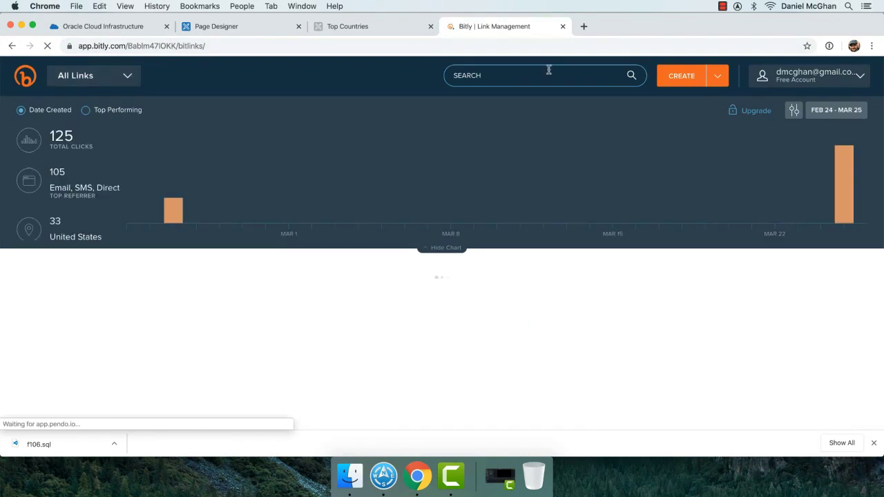
# Shorten the pasted app address in Bitly, changing its back-half from wine2020 to apex-wine2020.
pyautogui.click(691, 78)
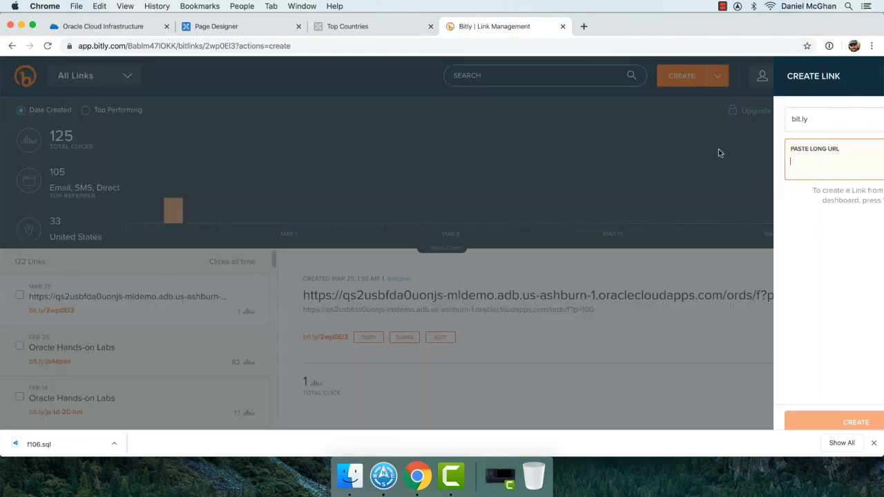
pyautogui.press('super+v')
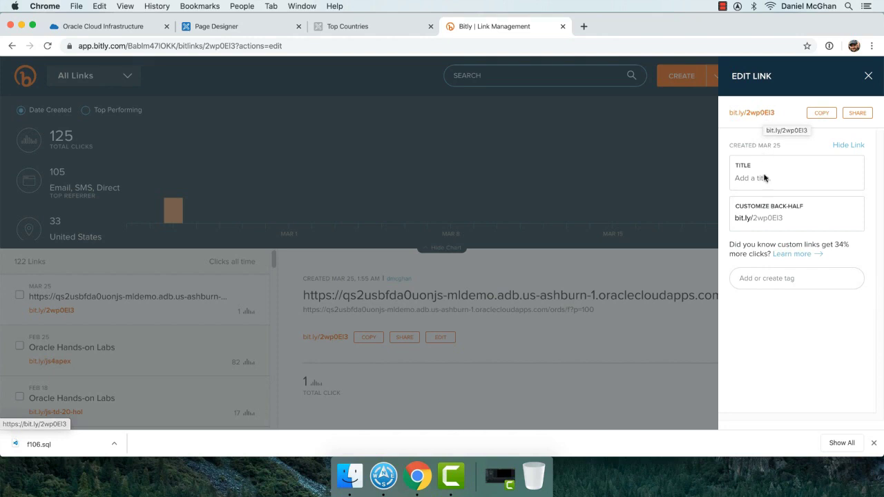
pyautogui.doubleClick(764, 217)
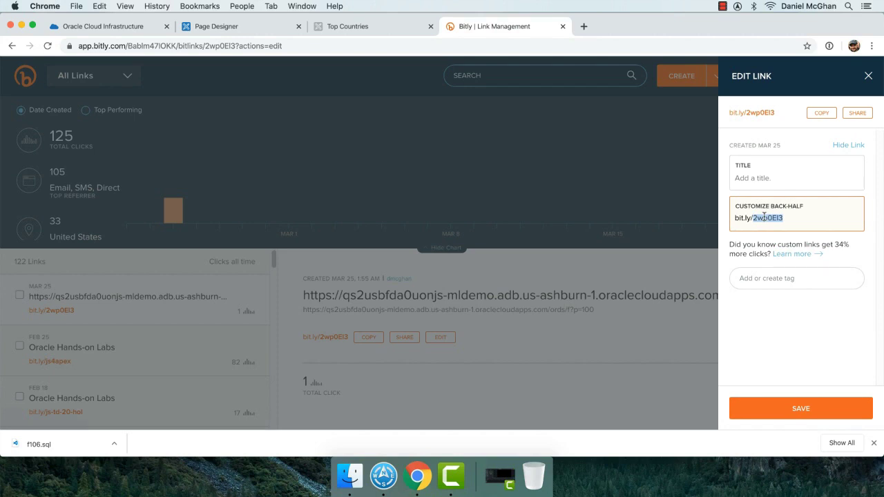
pyautogui.write('2')
pyautogui.write('ine202')
pyautogui.click(803, 409)
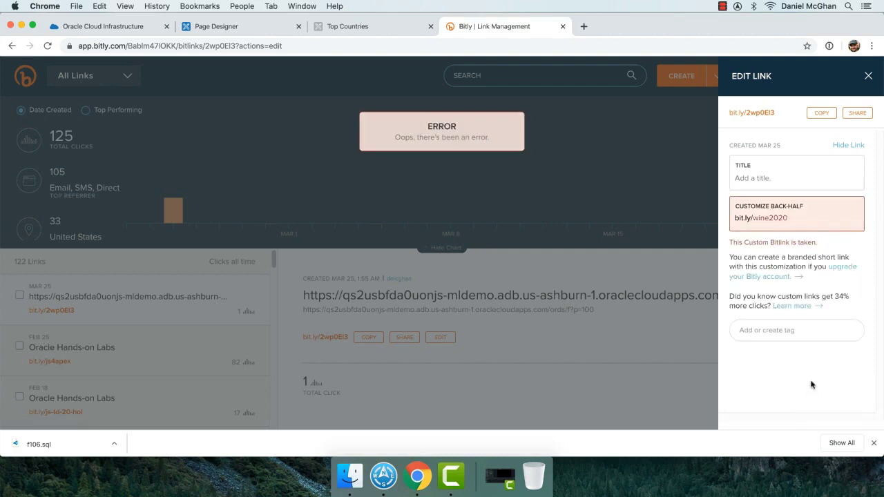
pyautogui.click(753, 218)
pyautogui.write('apex-')
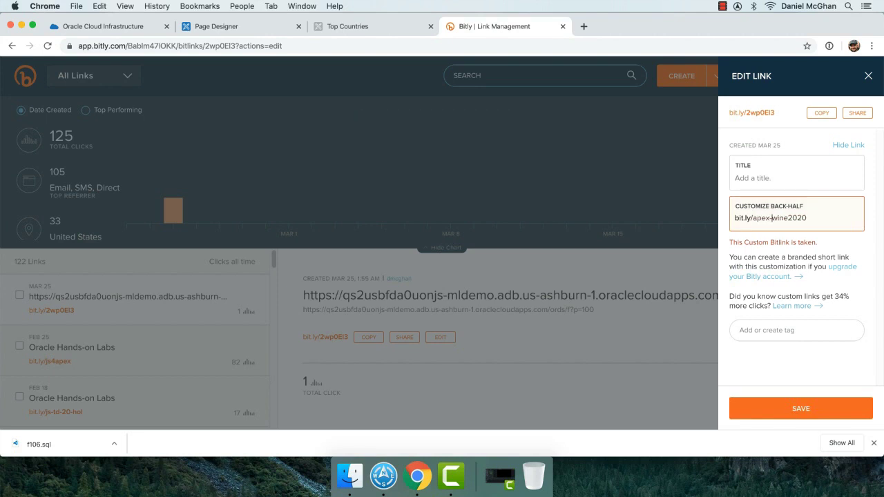